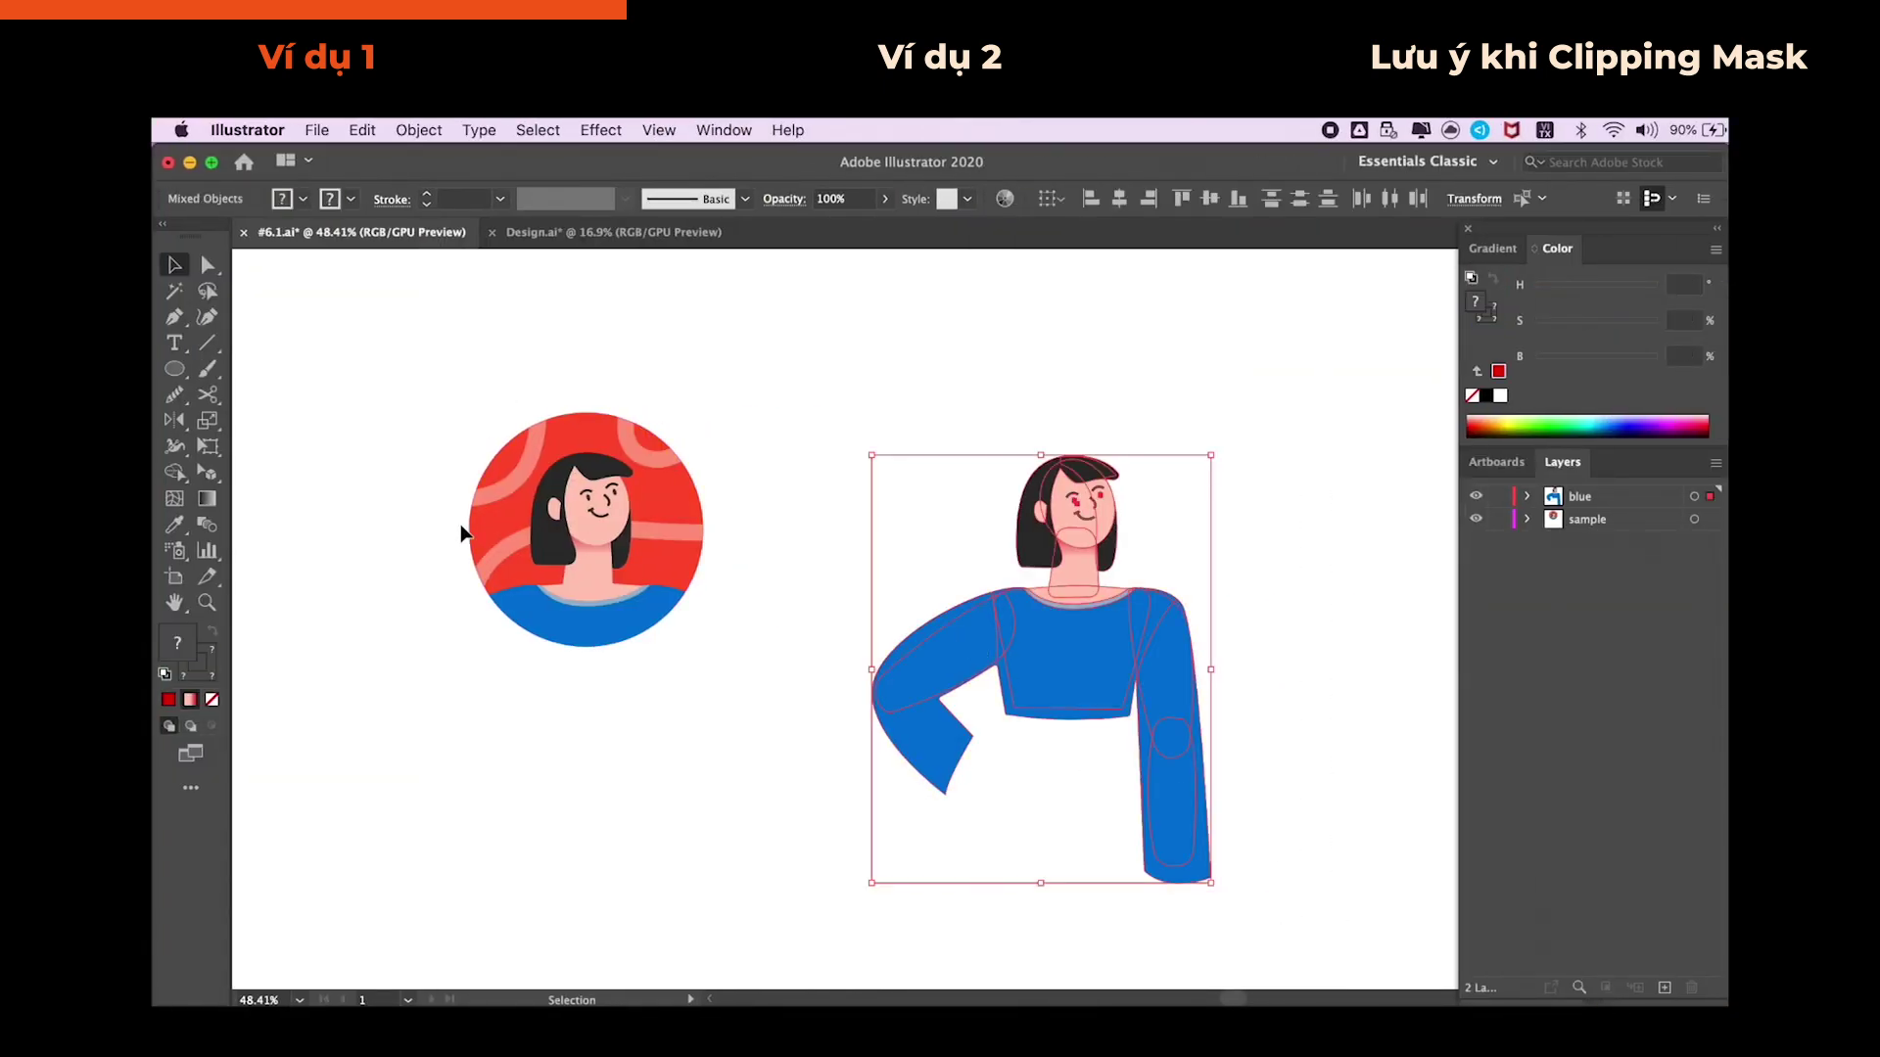
- Select every part of the standing woman figure and group them together
left_click(793, 573)
left_click(1074, 565)
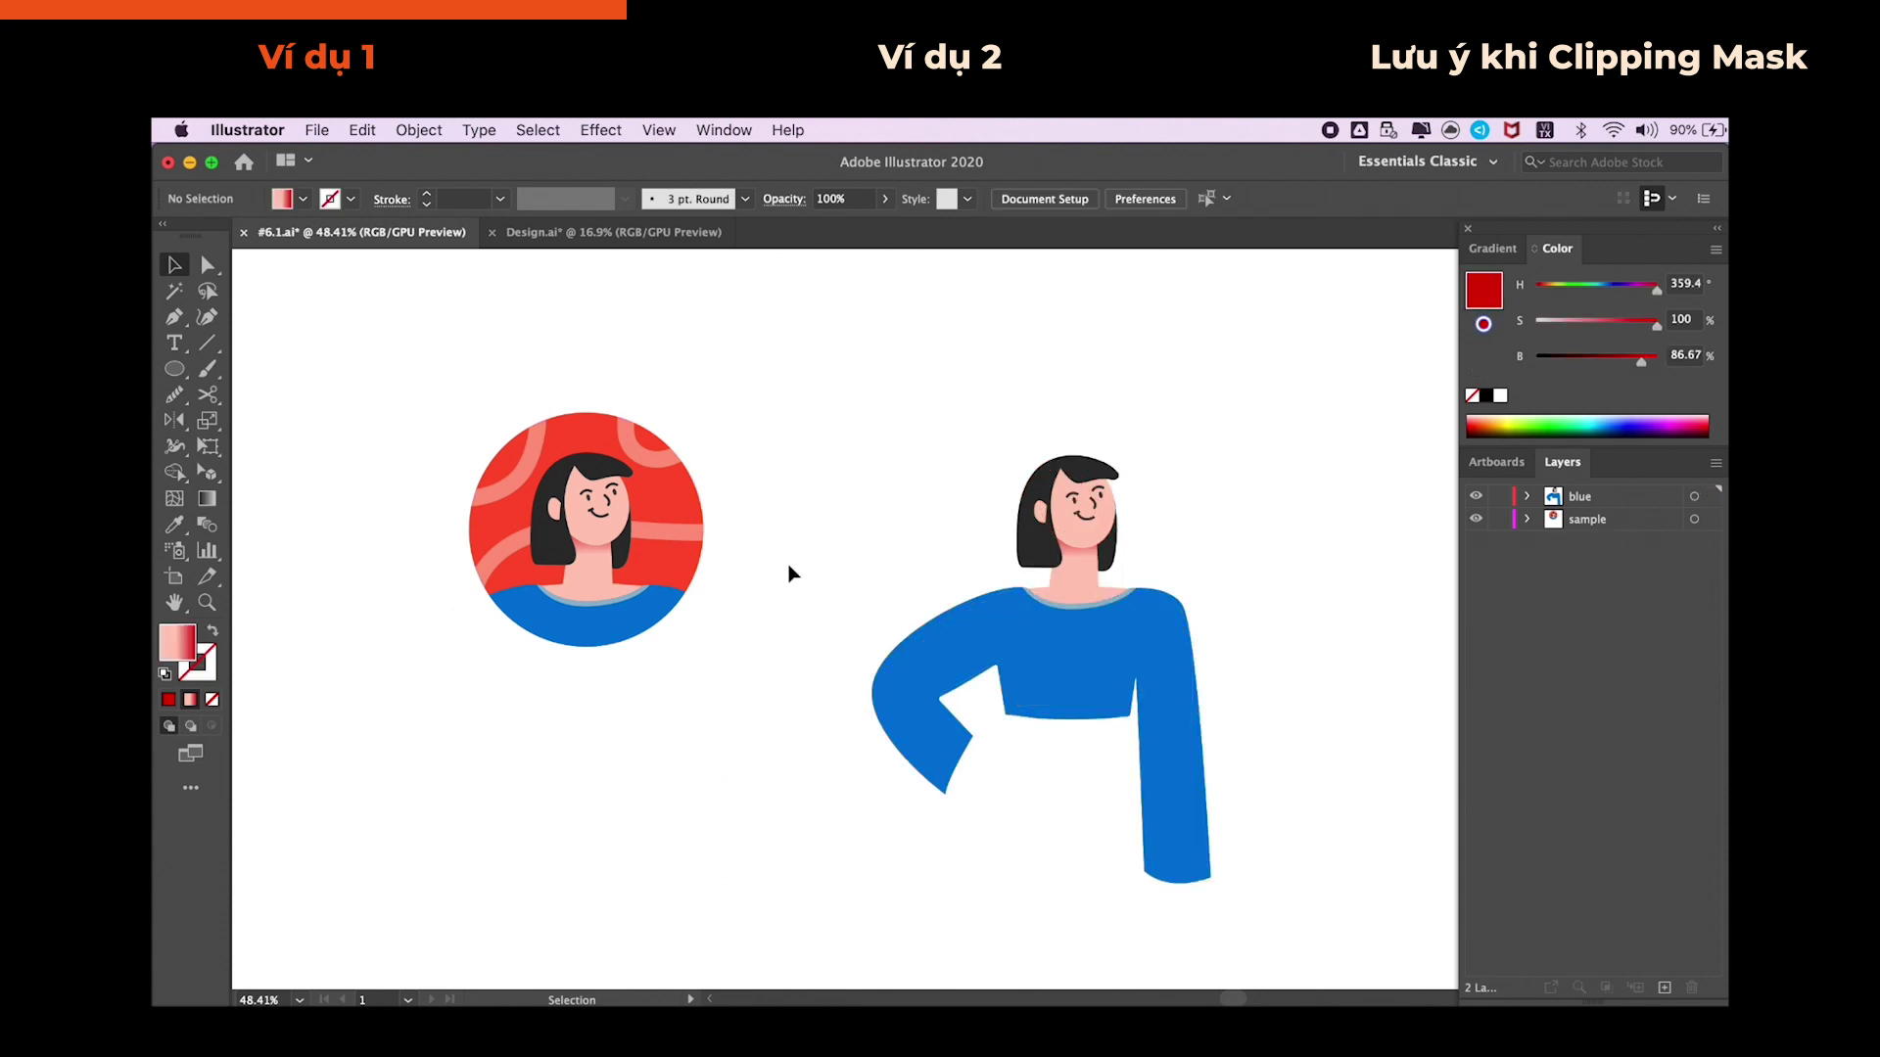
left_click(983, 631)
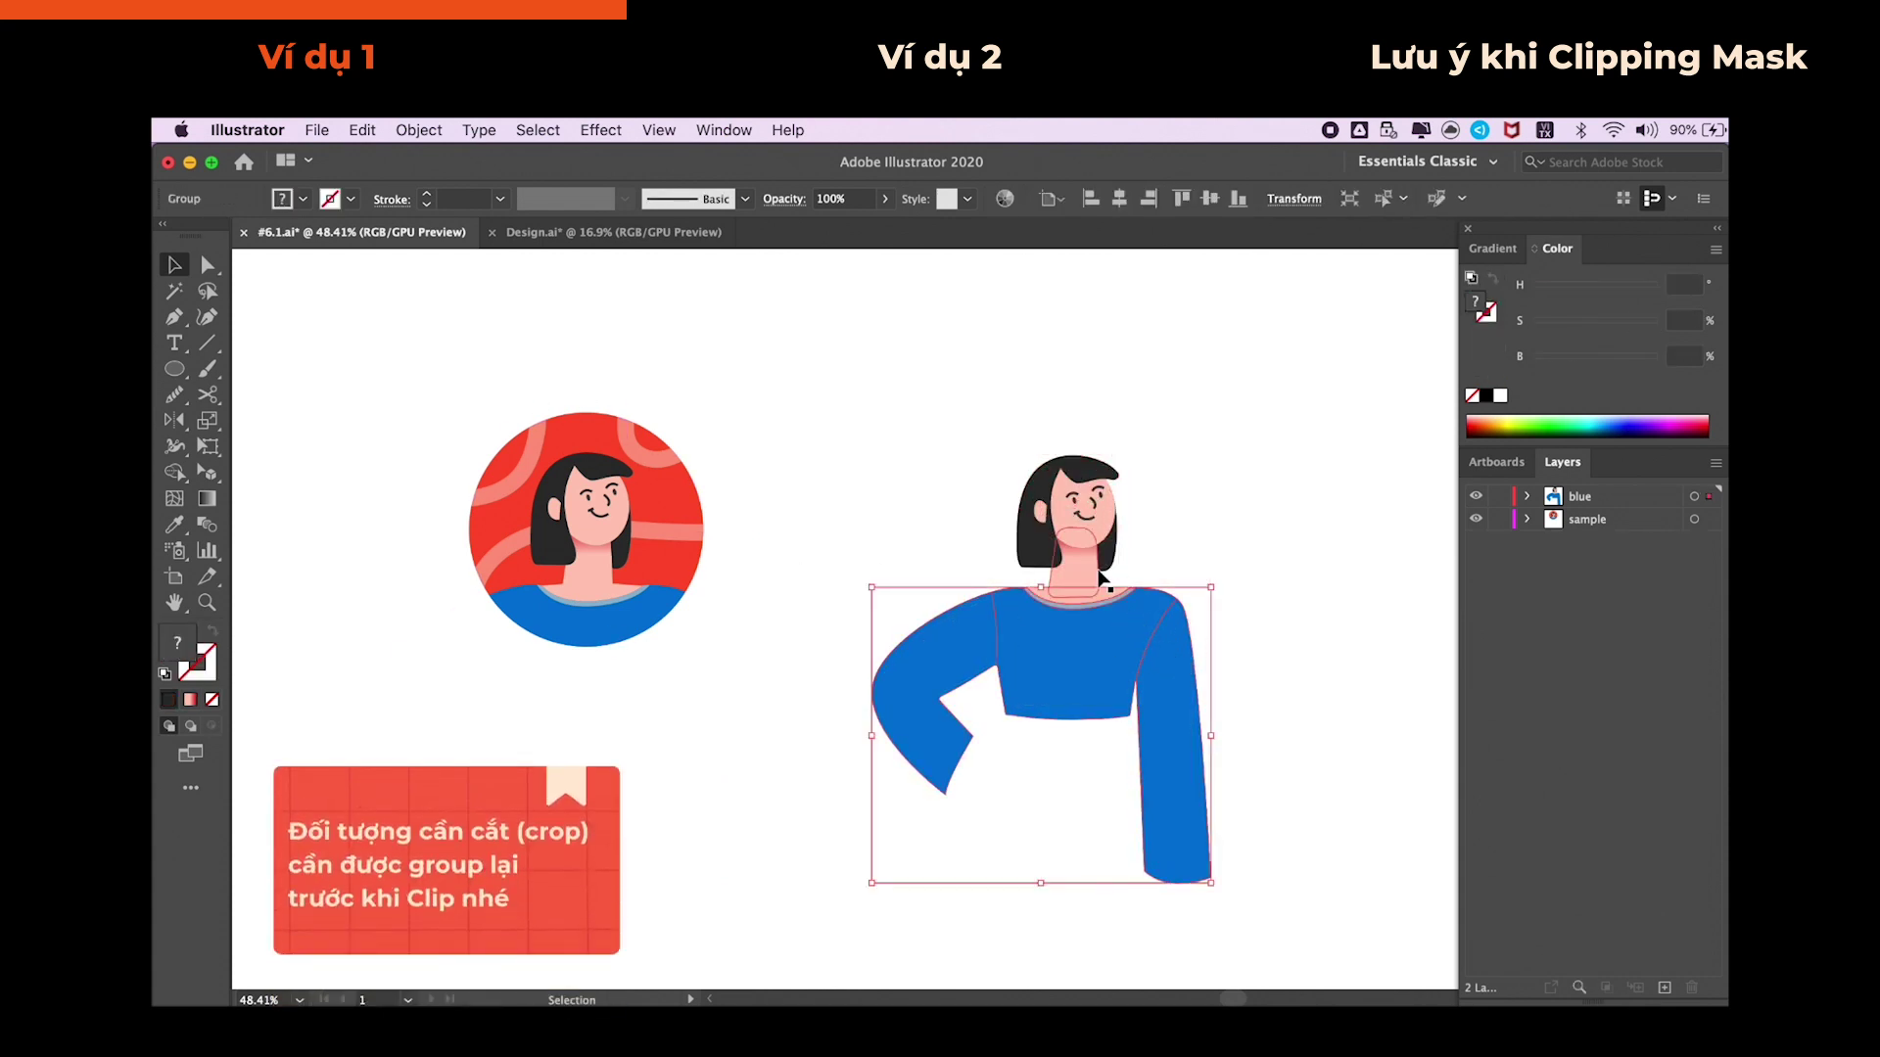
left_click(1149, 533)
left_click_drag(813, 418, 1270, 911)
right_click(1069, 472)
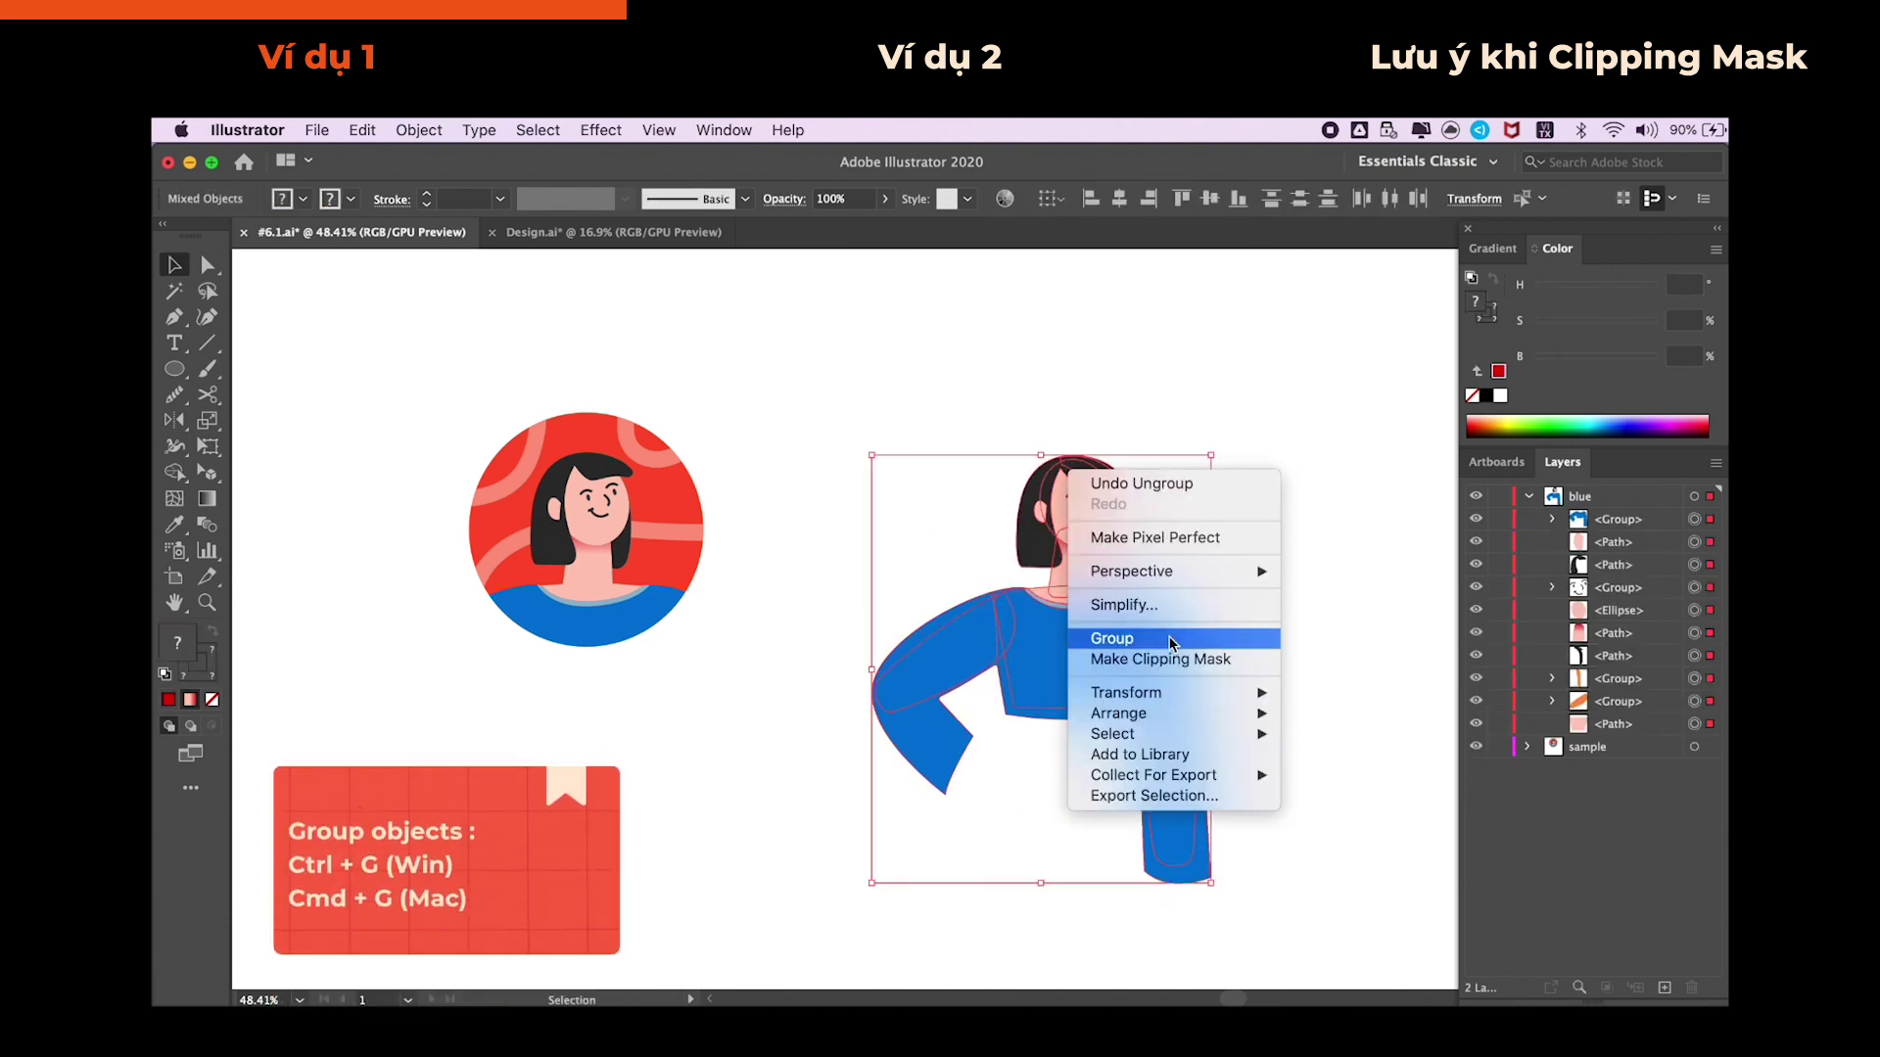
left_click(1112, 638)
- Rename the new group to 'co gai' in the Layers panel
left_click(1550, 519)
double_click(1616, 520)
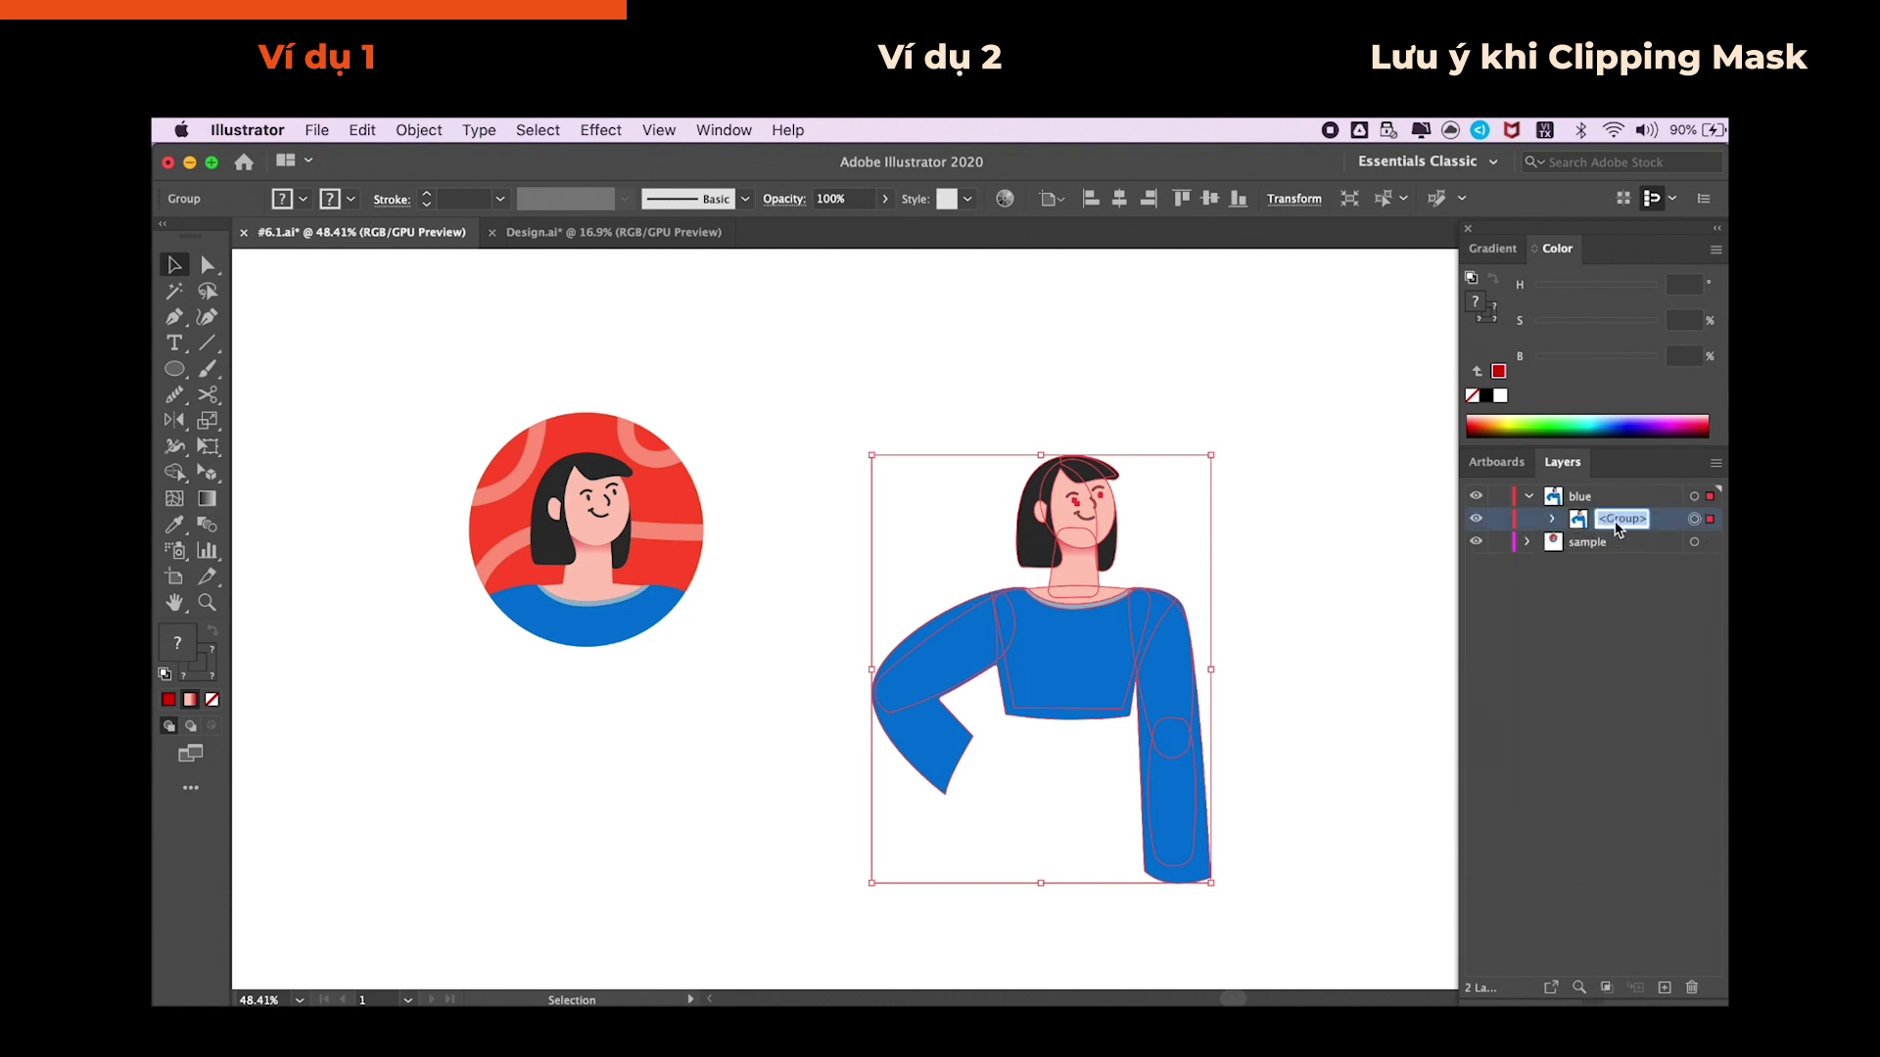
type("co gai")
key("Return")
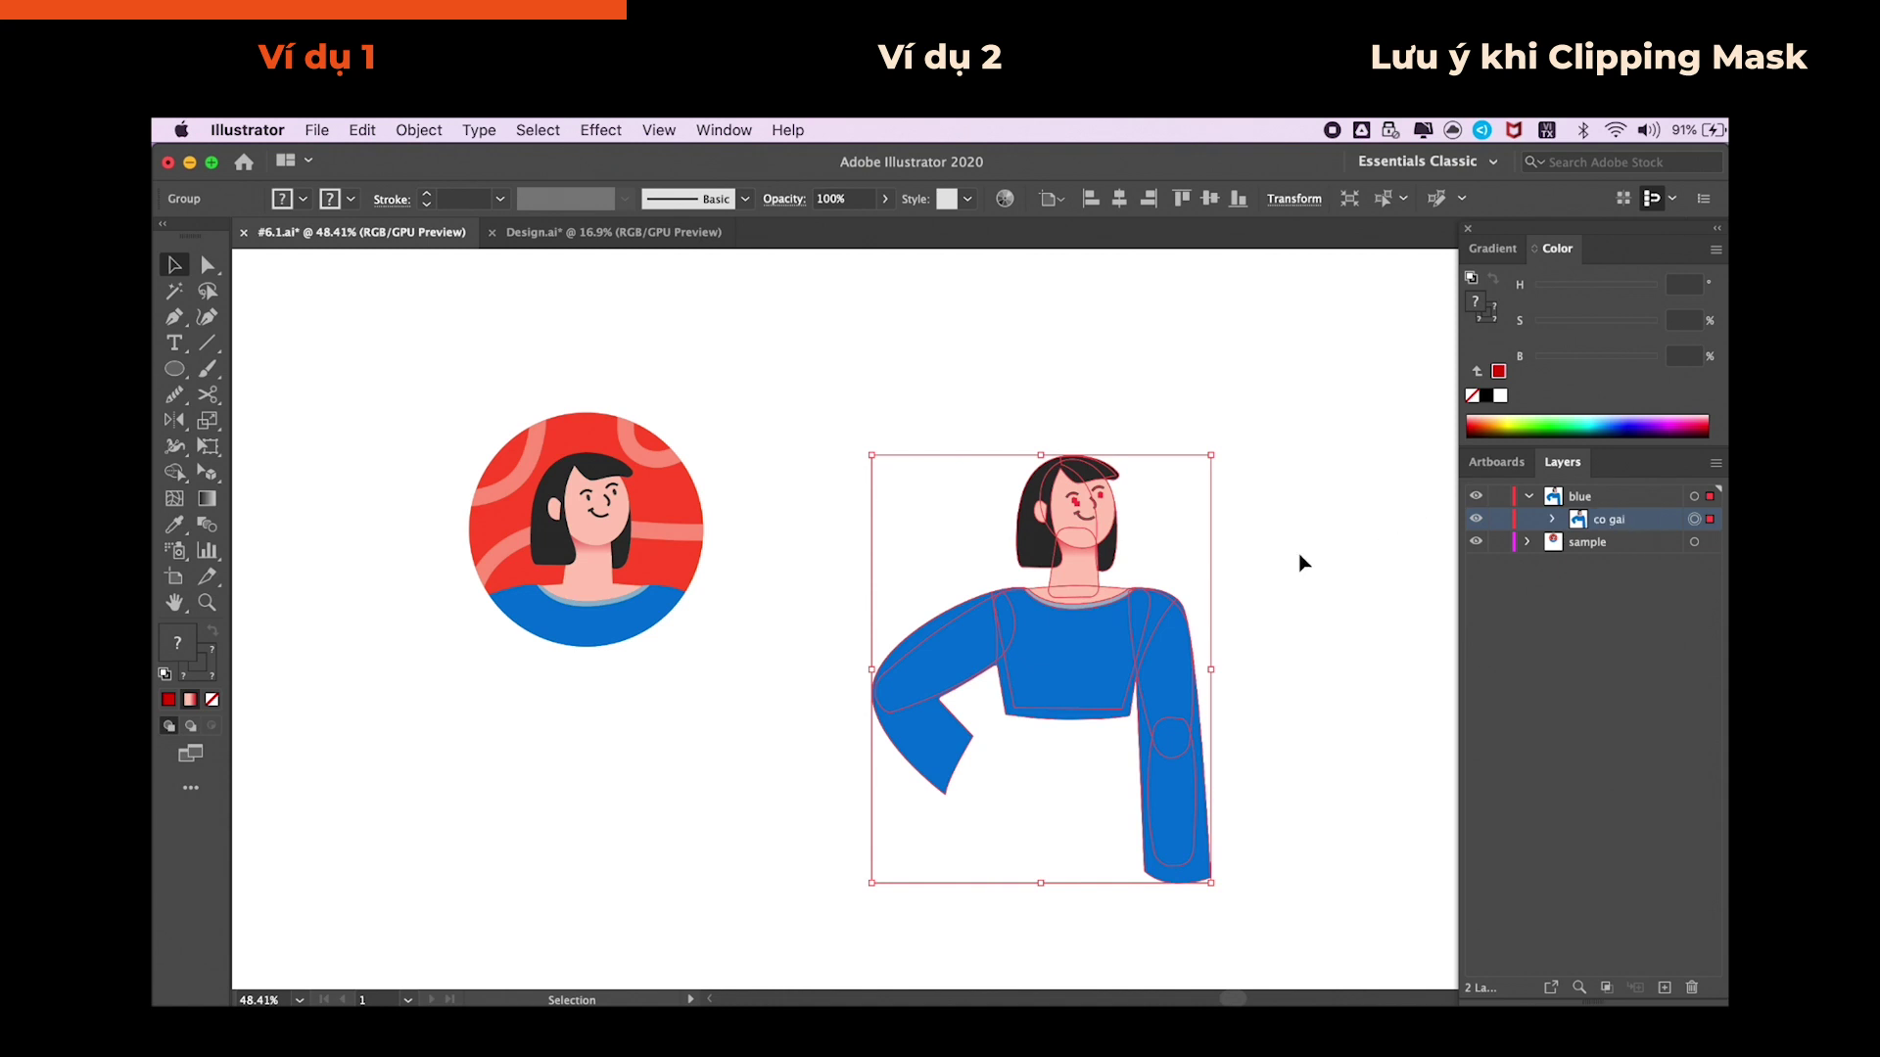
left_click(1298, 554)
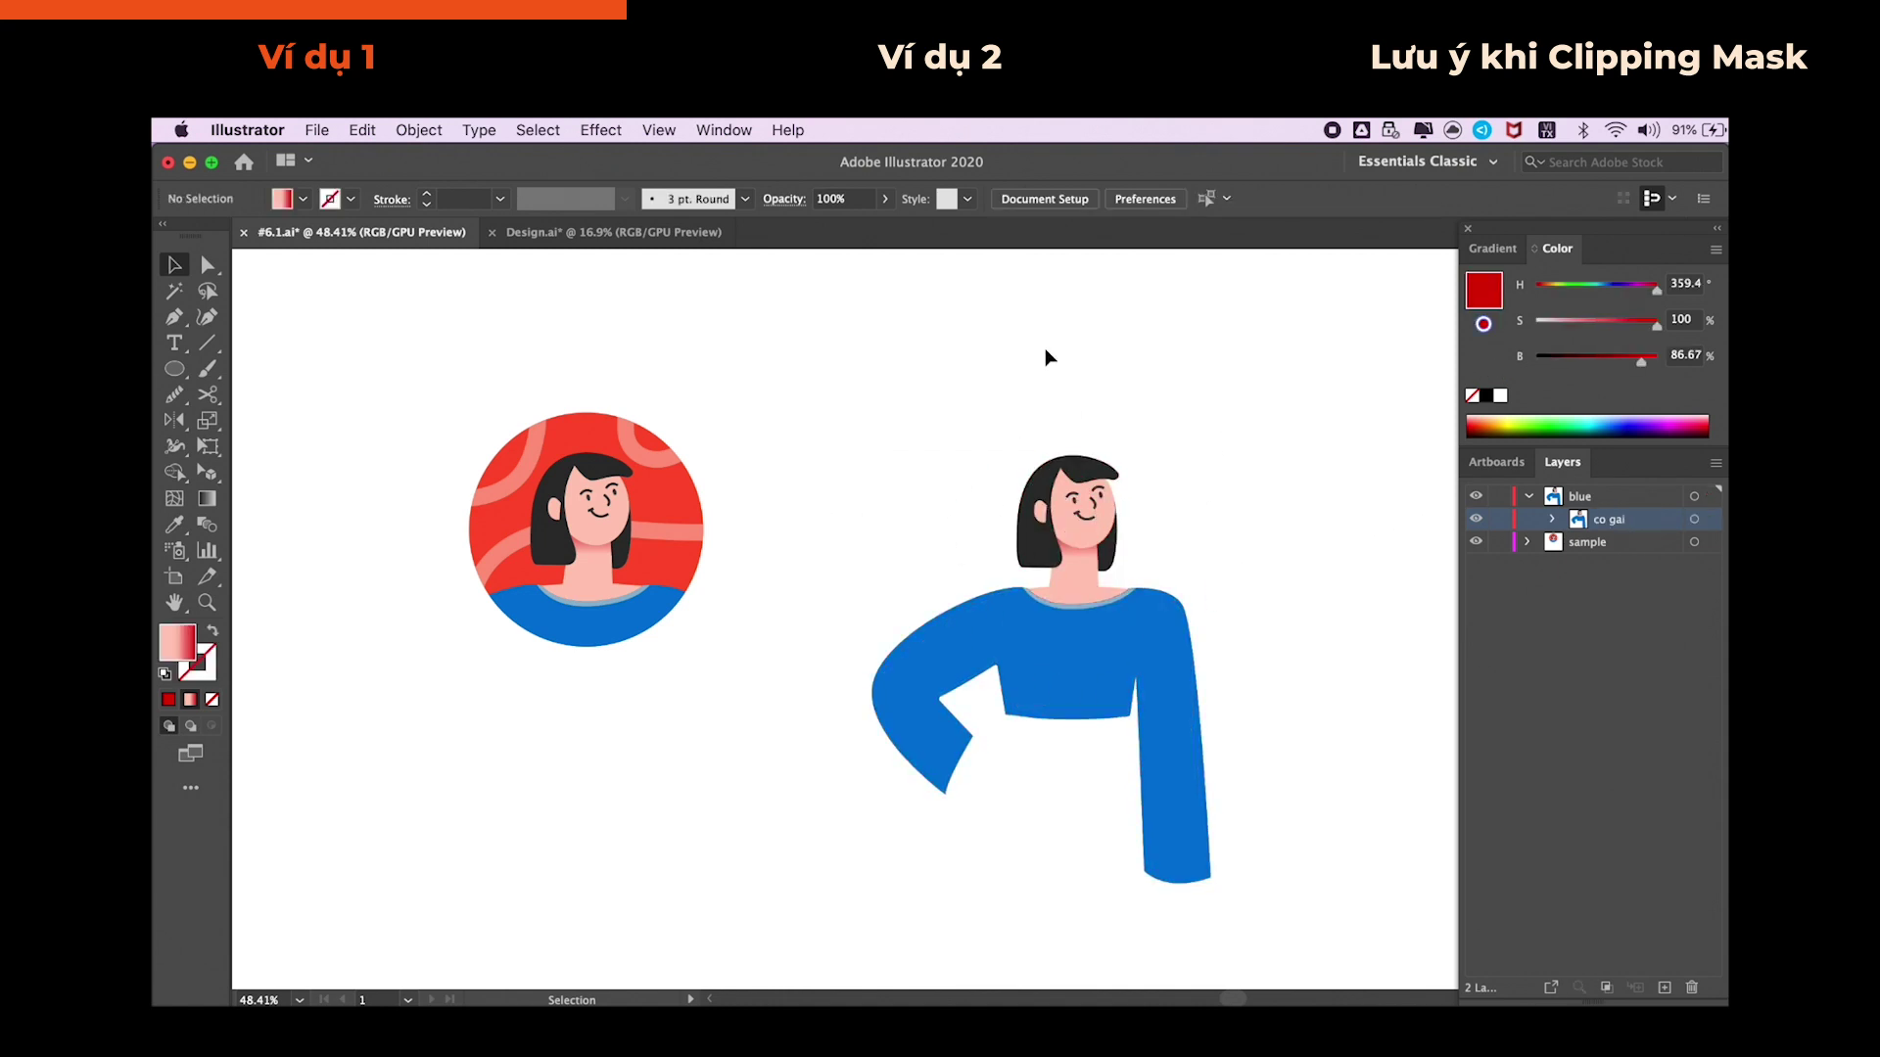
- Draw a red circle centred on the woman's face covering her head, then select it
left_click(176, 371)
left_click(276, 421)
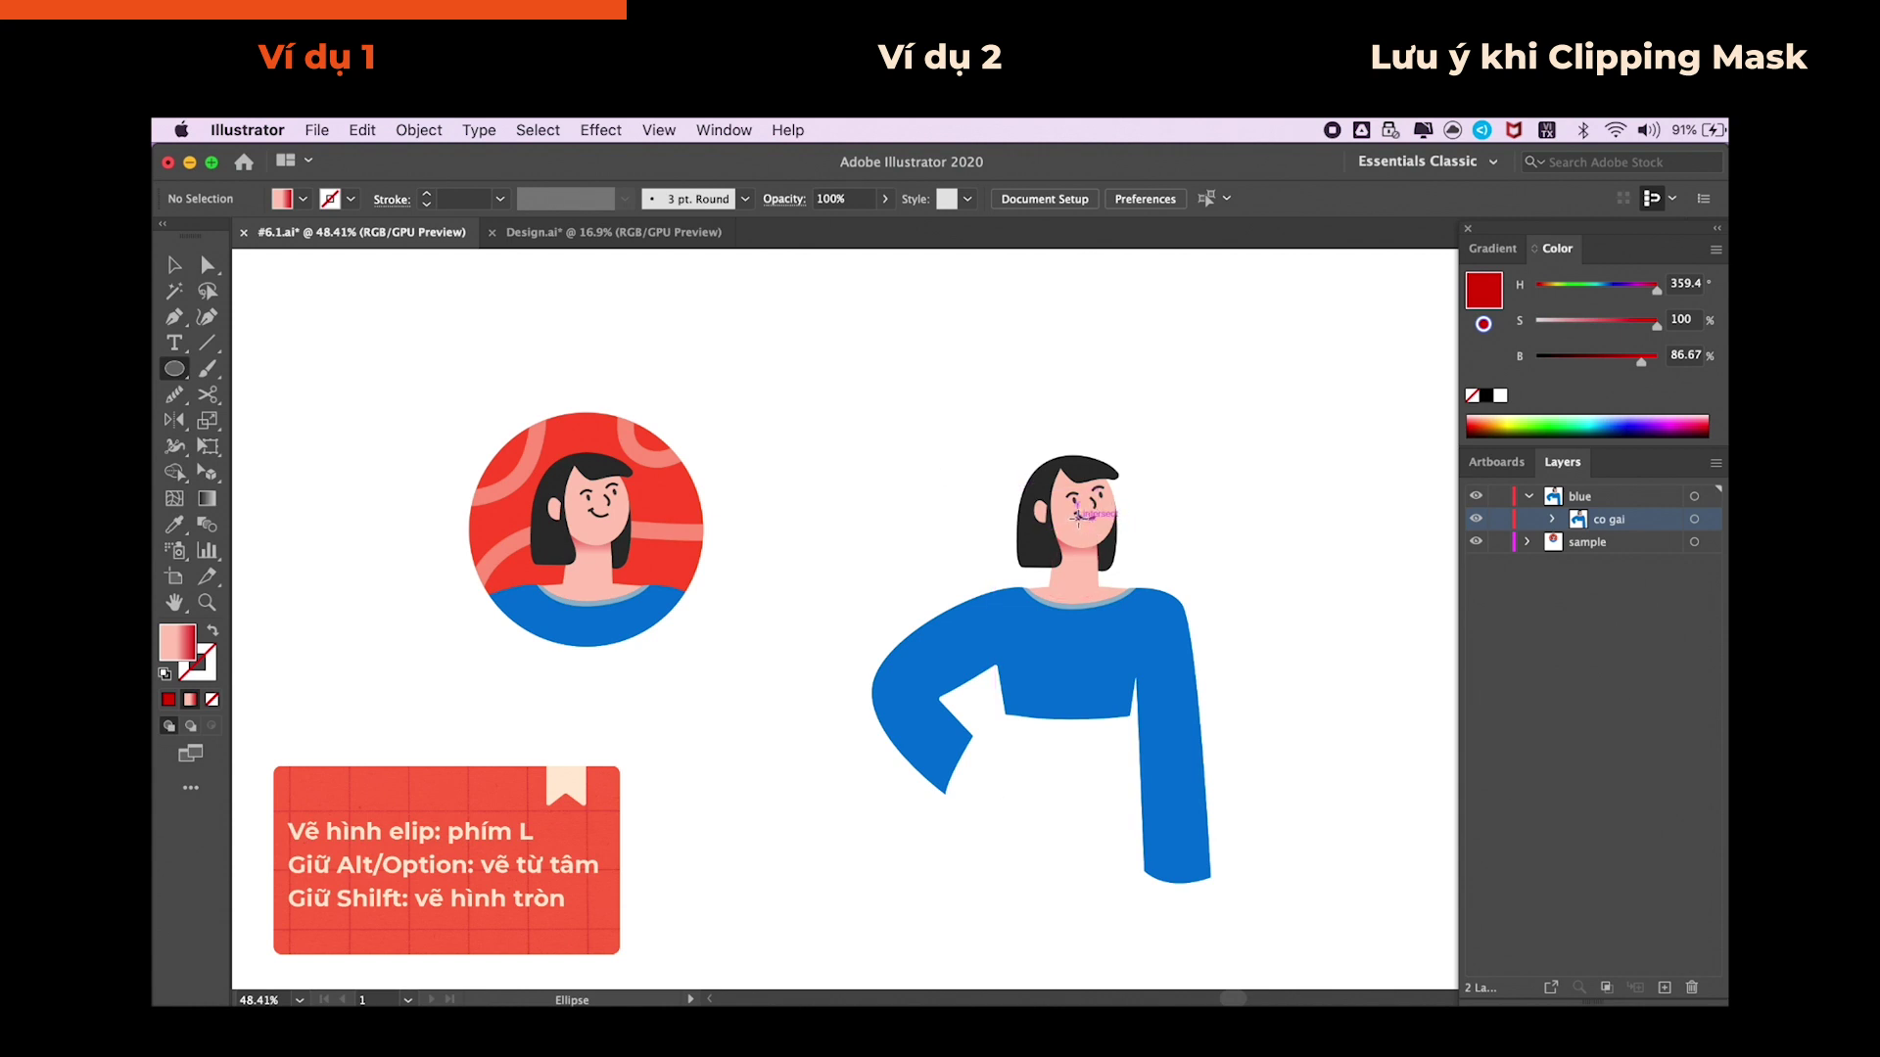
left_click_drag(1078, 516, 1118, 451)
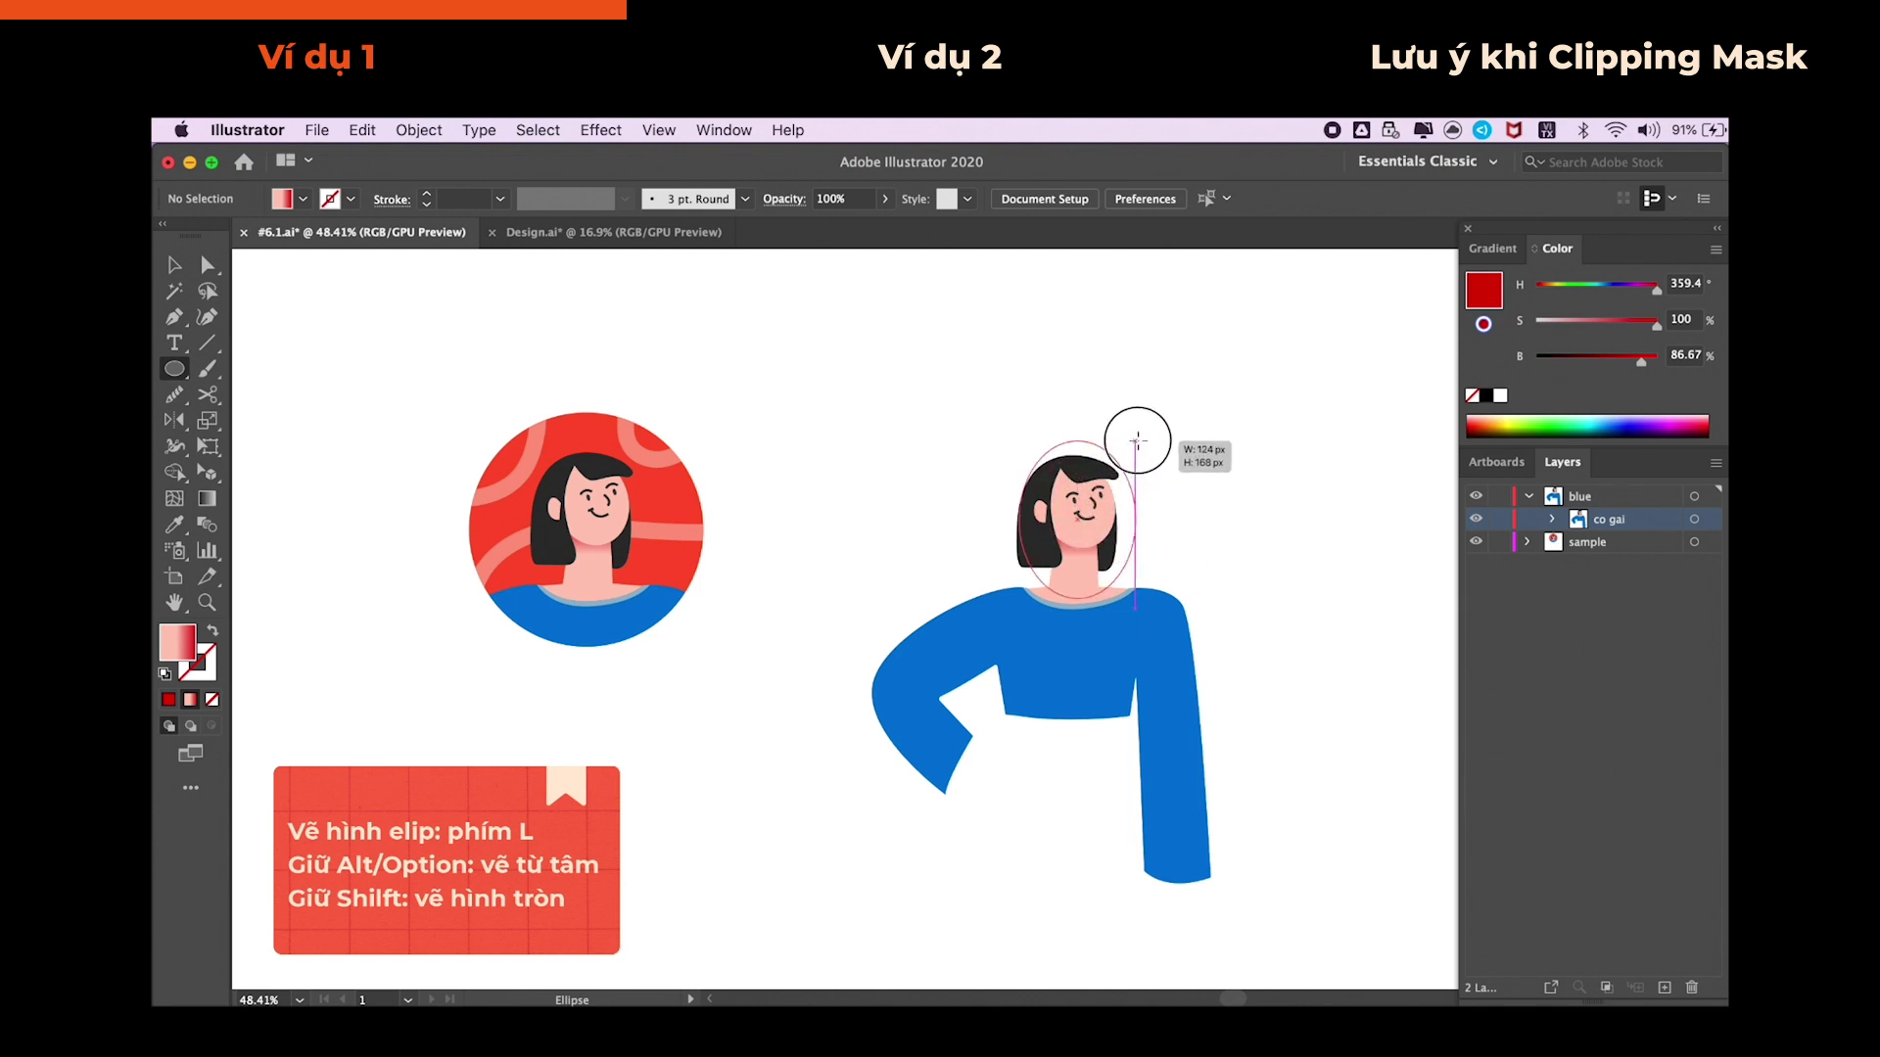
left_click_drag(1118, 451, 1171, 419)
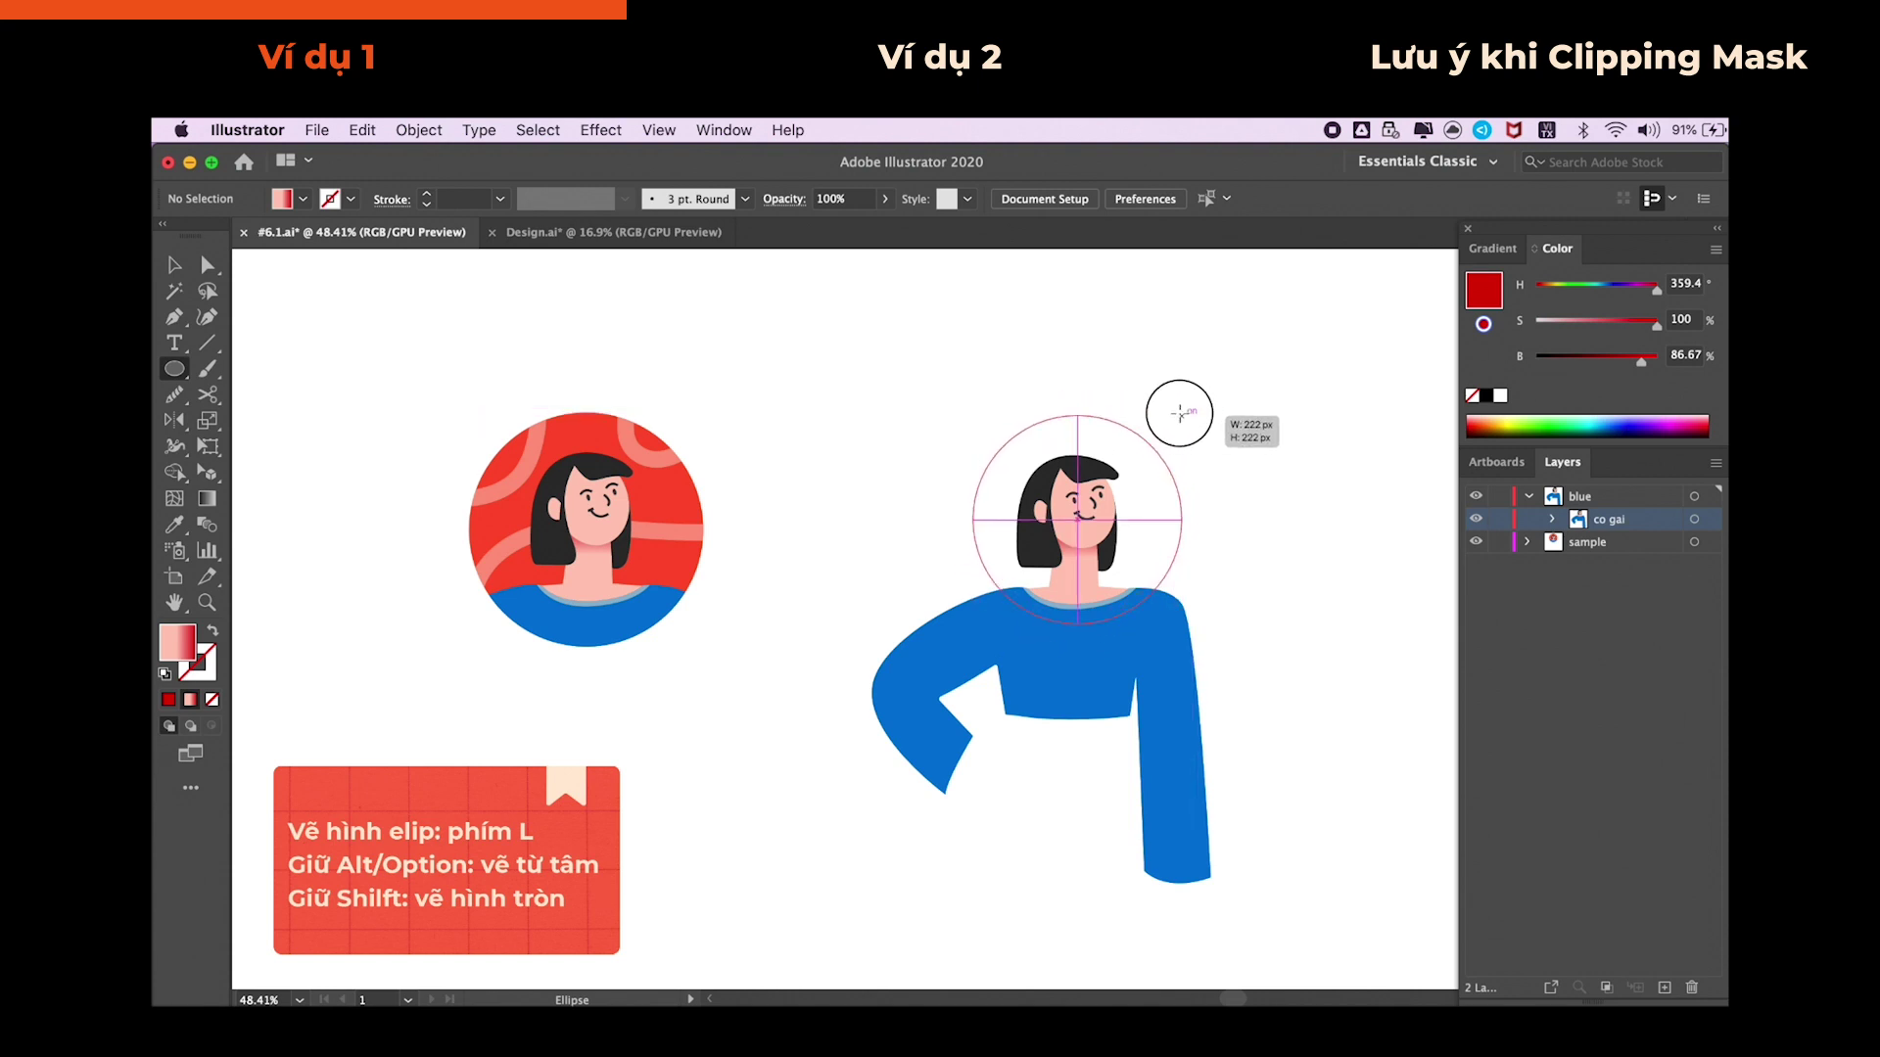
left_click_drag(1172, 419, 1161, 362)
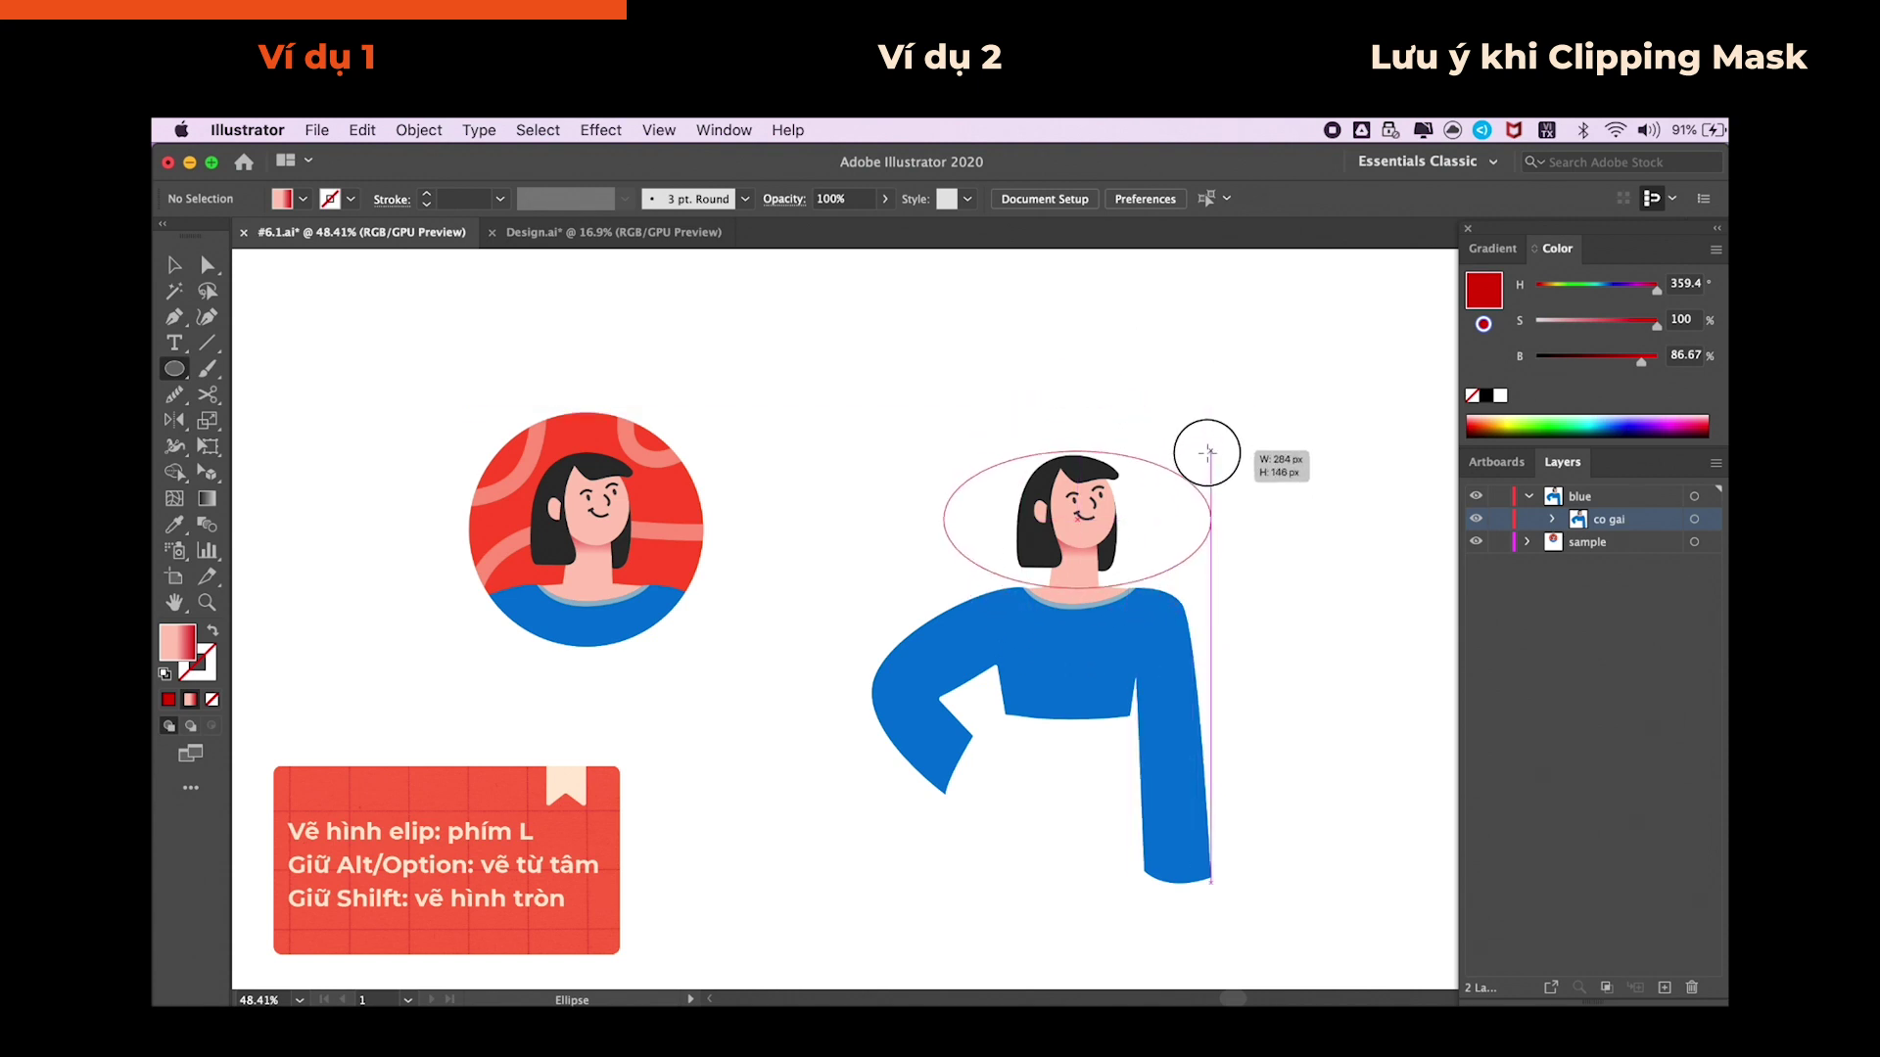
left_click_drag(1161, 361, 1179, 420)
key("v")
left_click(1132, 479)
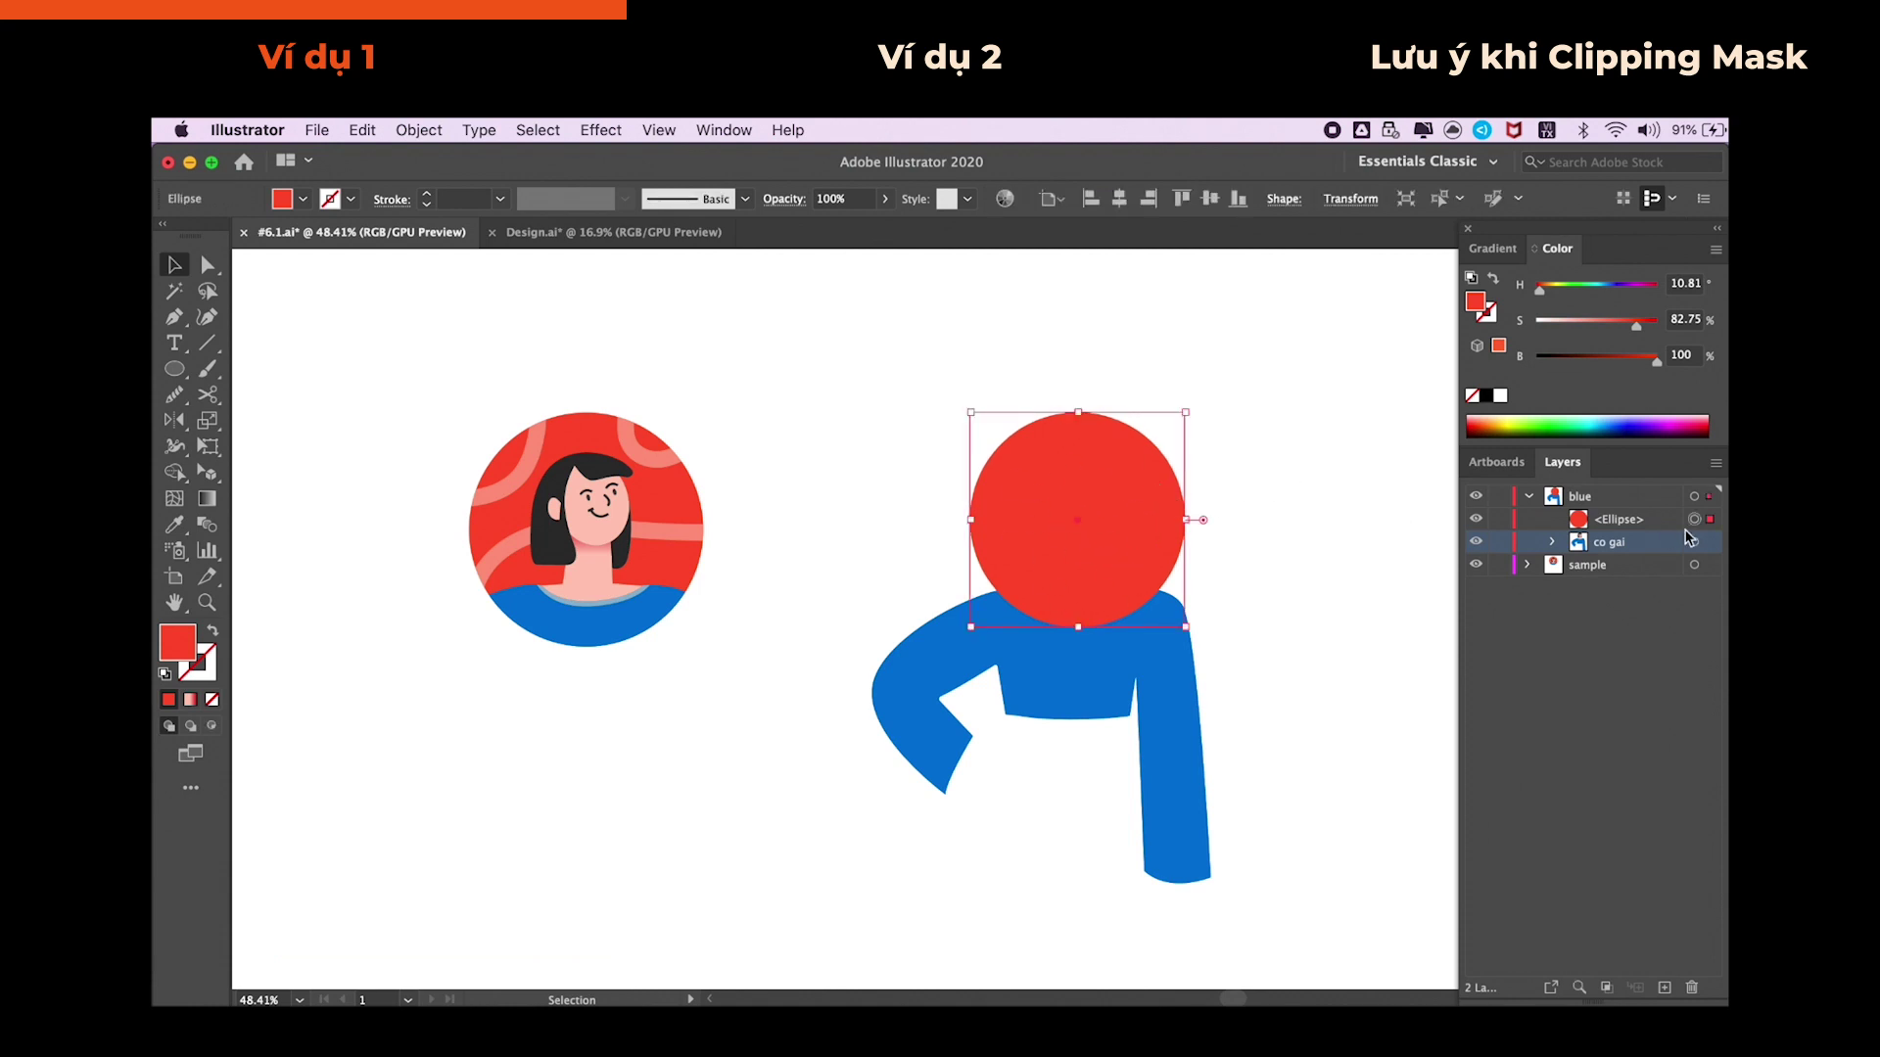
- Rename the red circle's Ellipse layer to 'mask' above the co gai group
double_click(1621, 520)
type("ma")
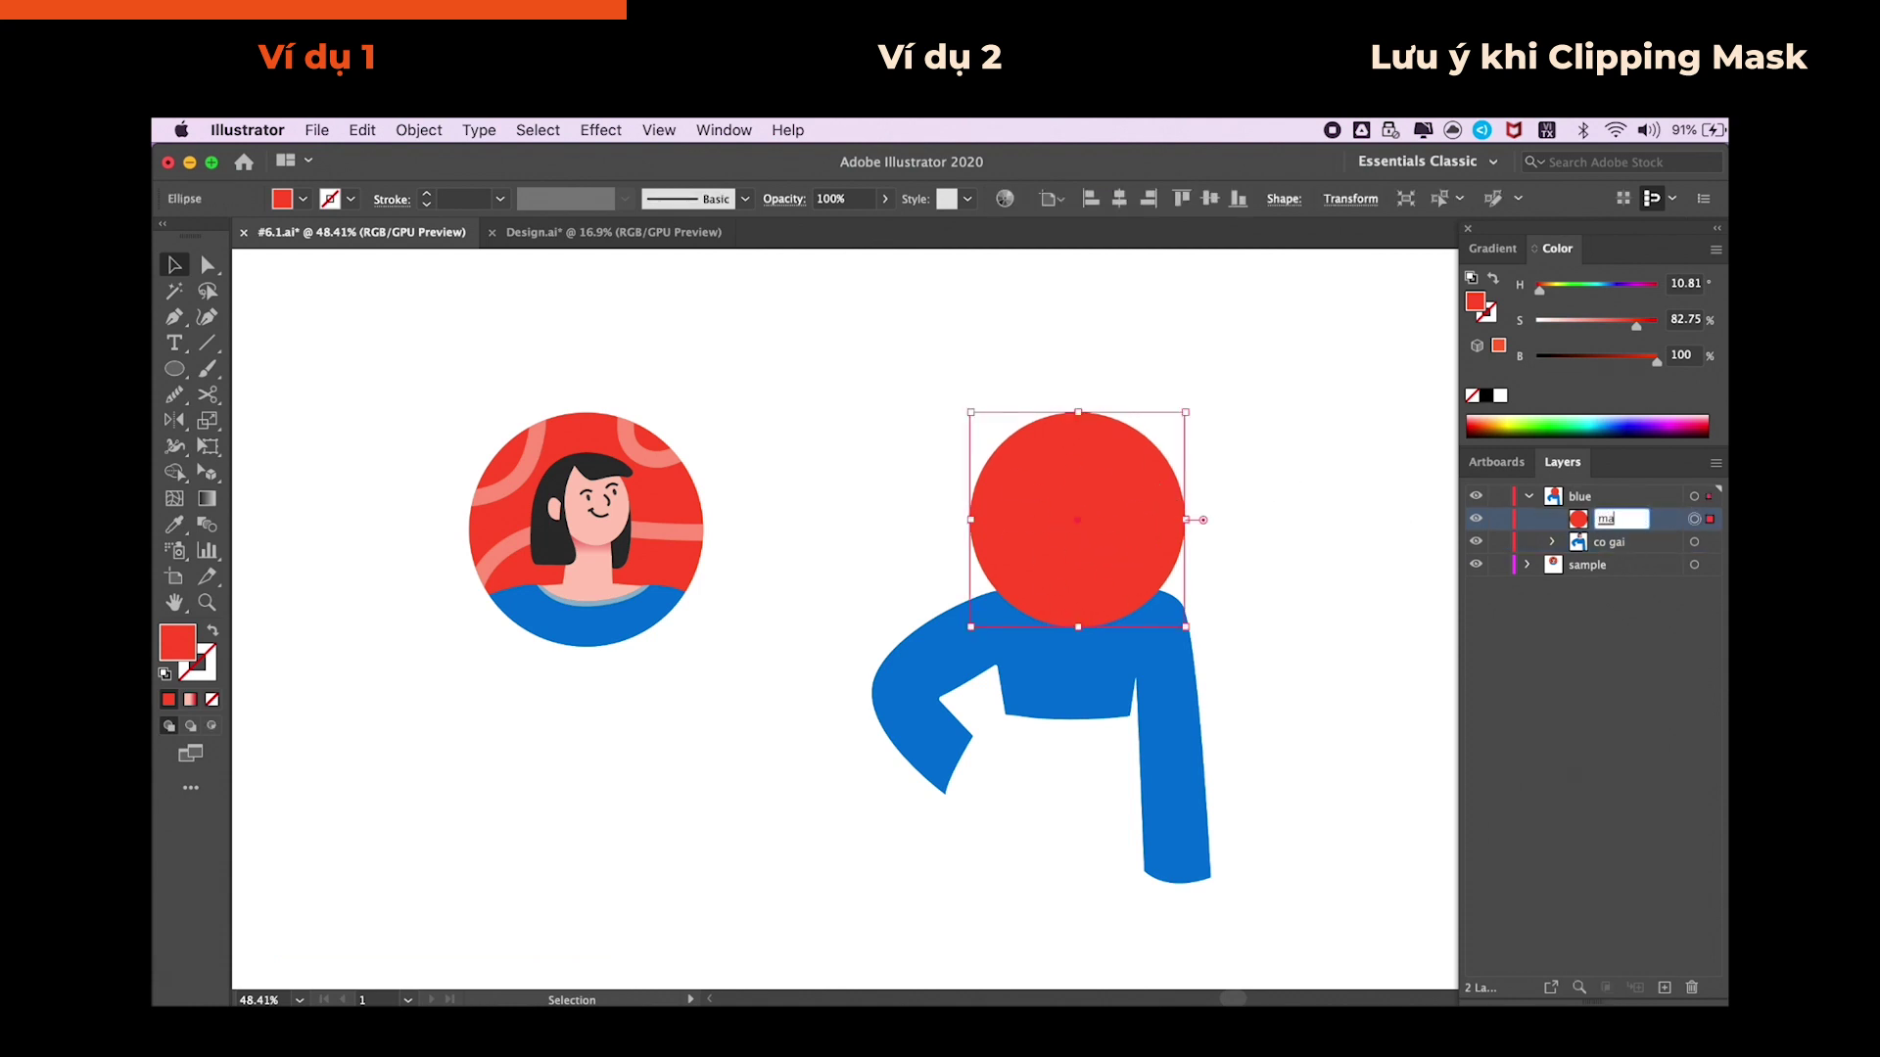
key("Return")
left_click(1292, 435)
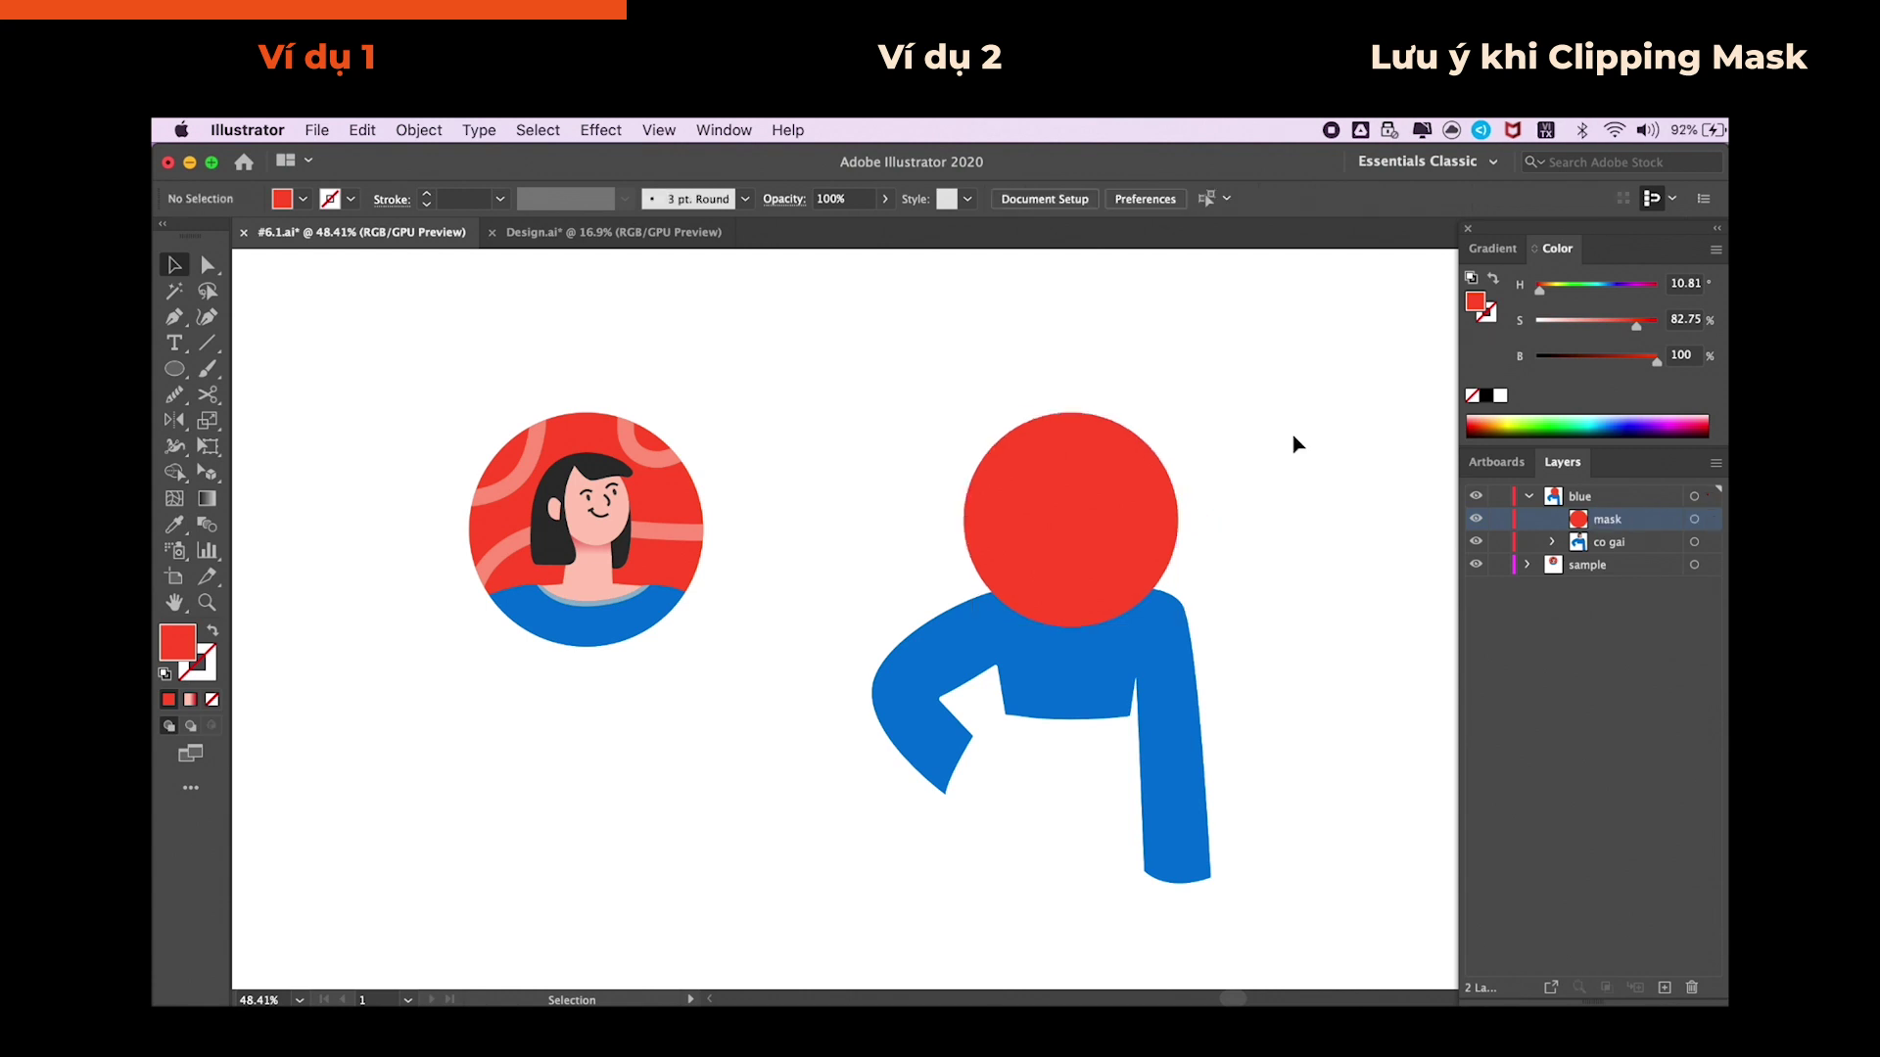
left_click(1139, 669)
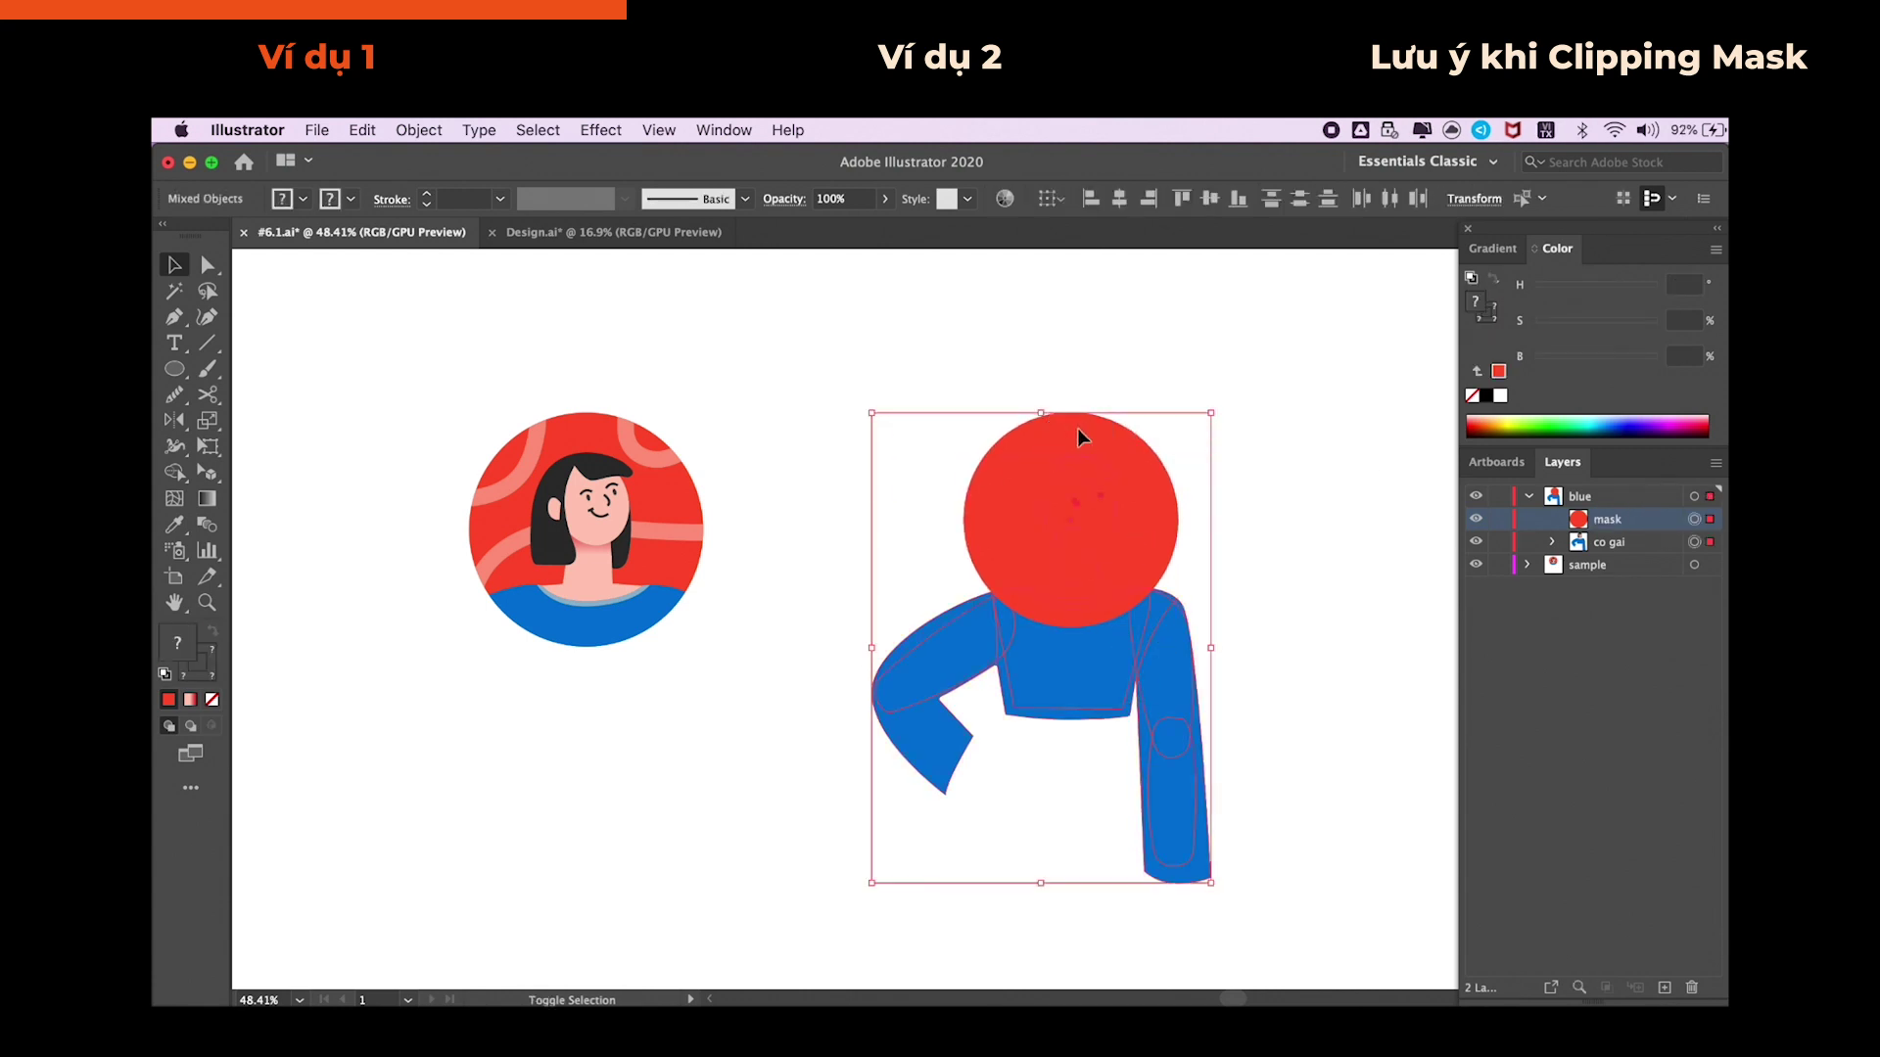
left_click(1244, 382)
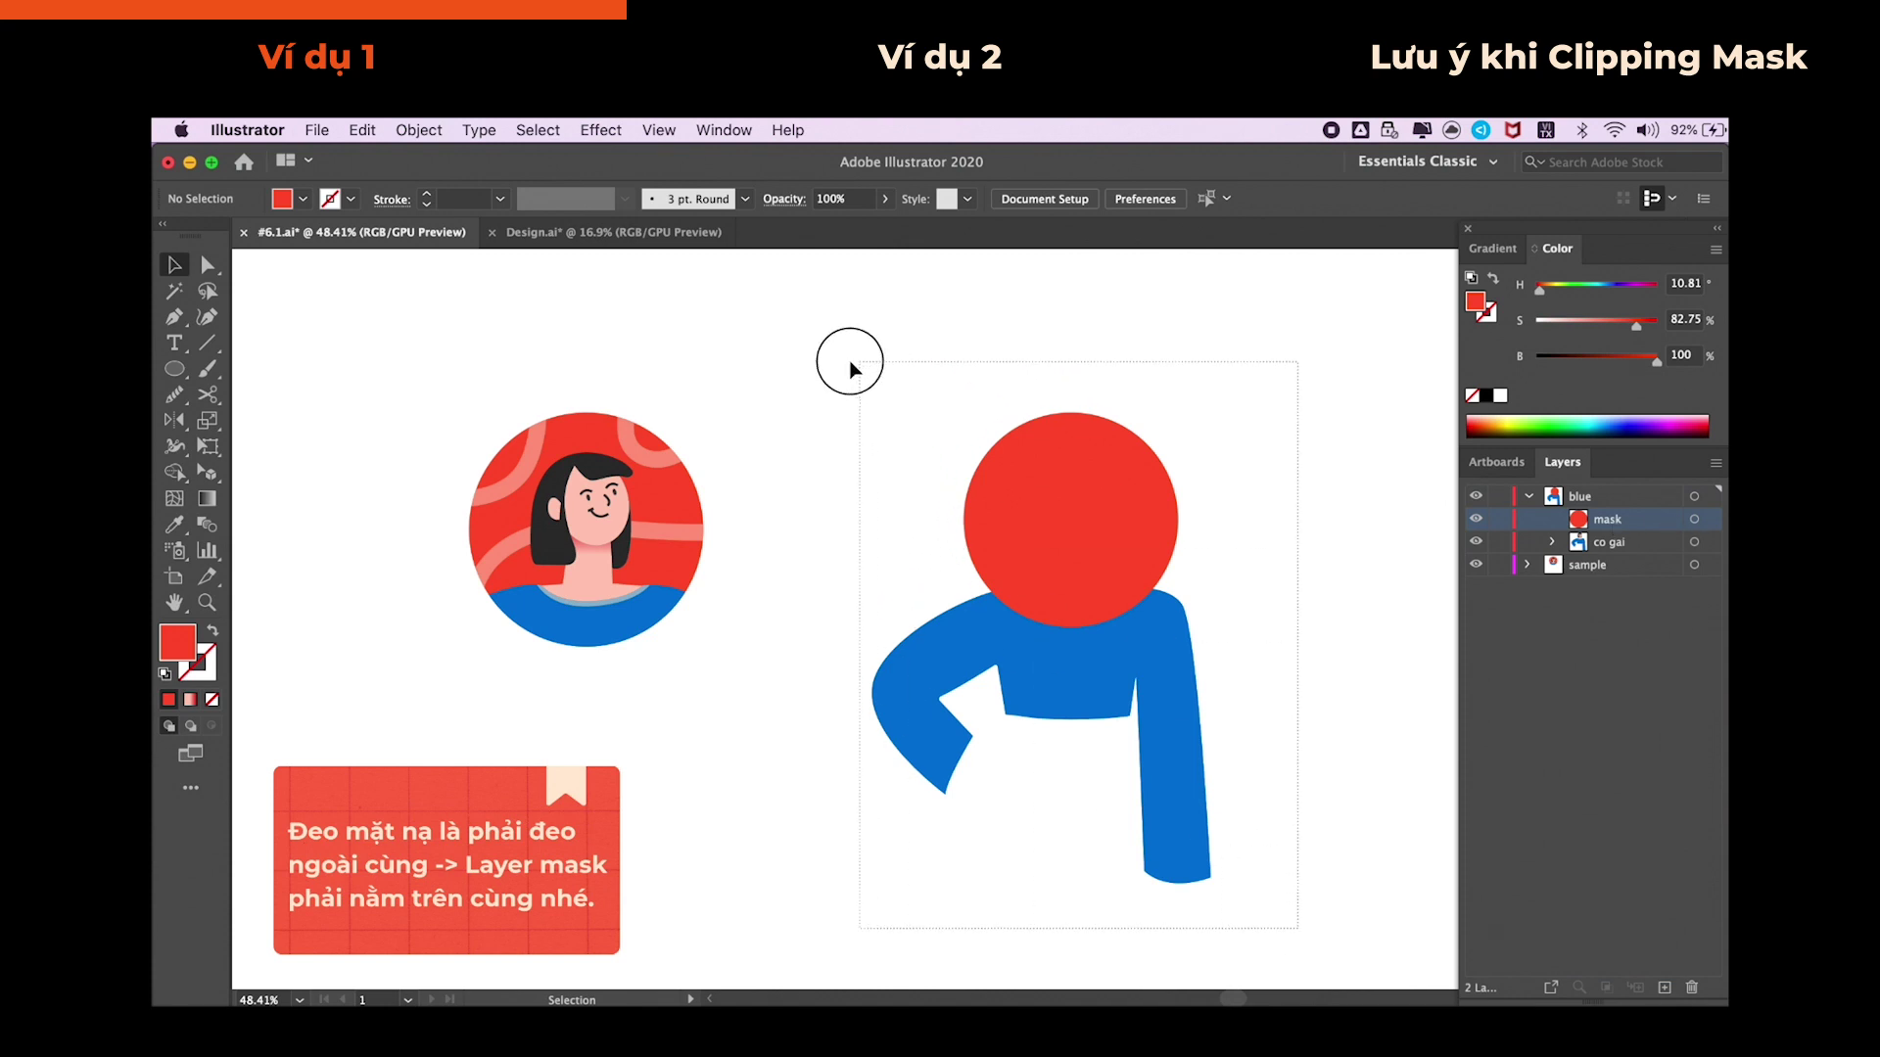
- Select the circle and figure together and apply Object > Clipping Mask > Make
left_click_drag(826, 365, 1109, 468)
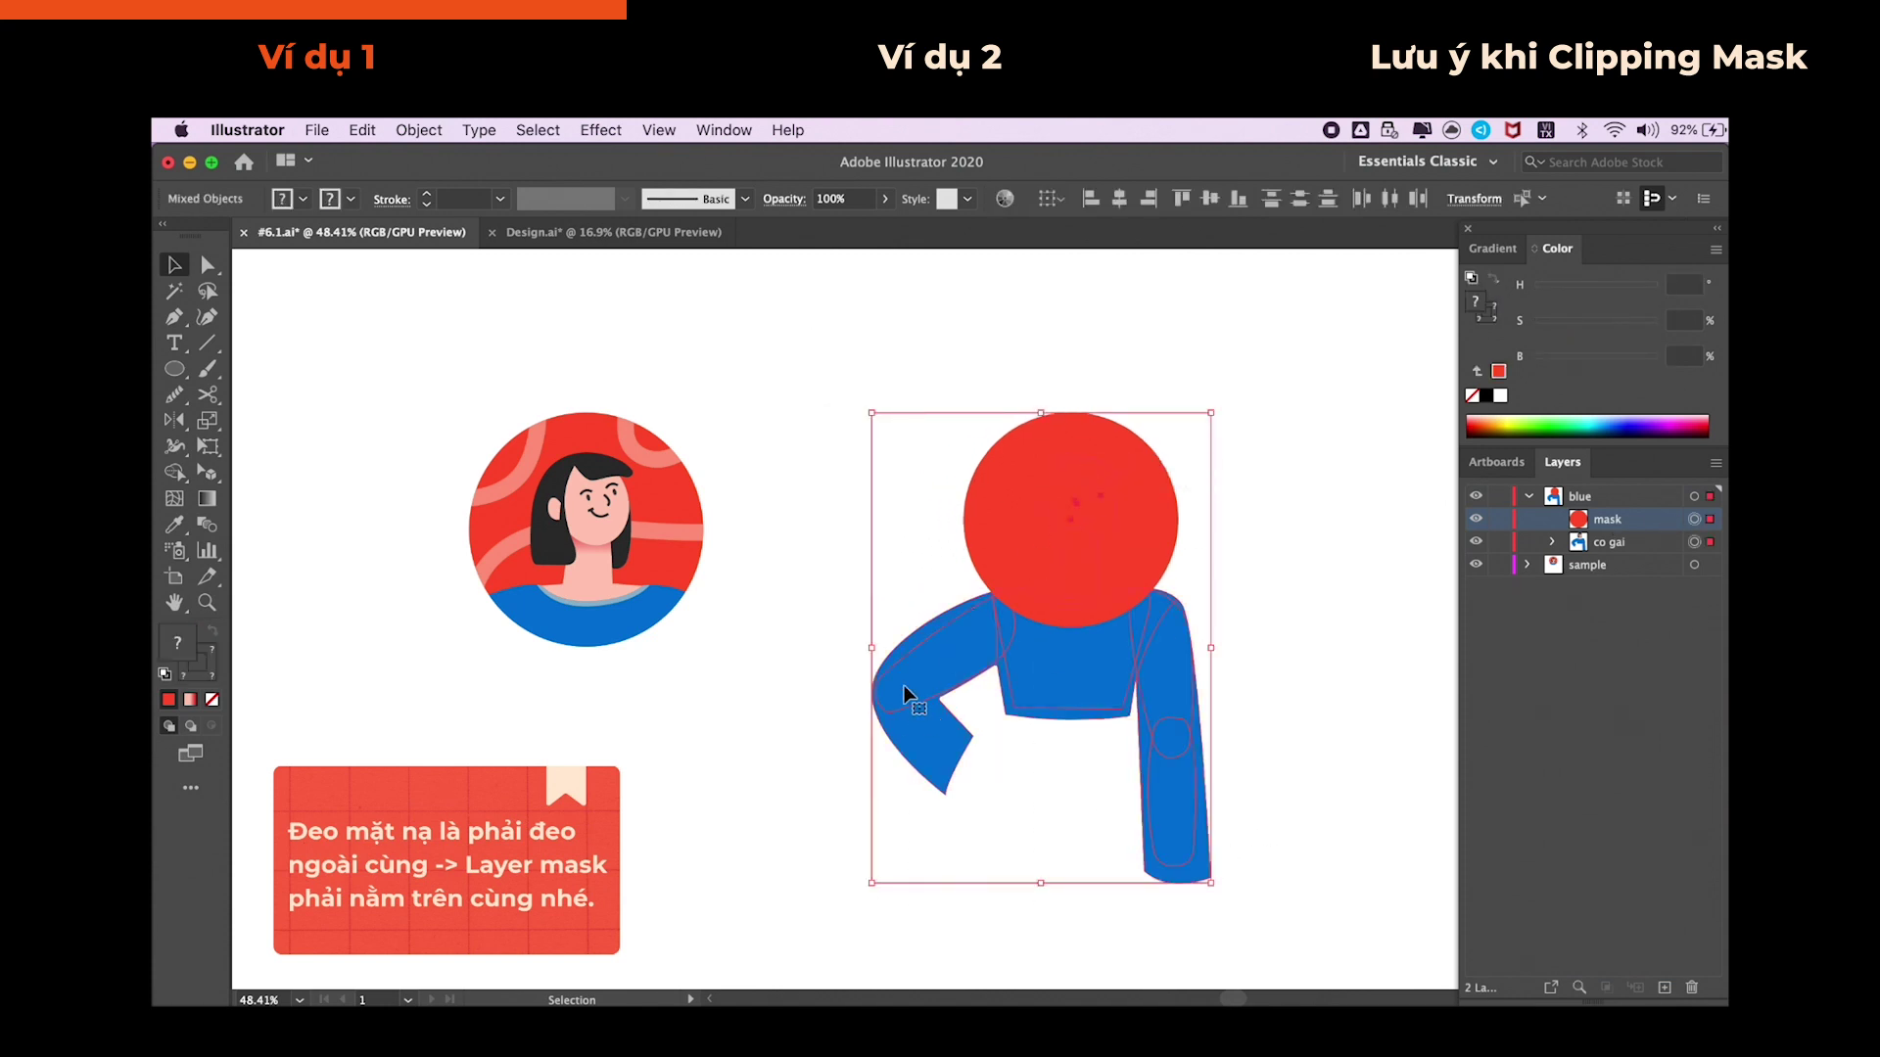
left_click(431, 130)
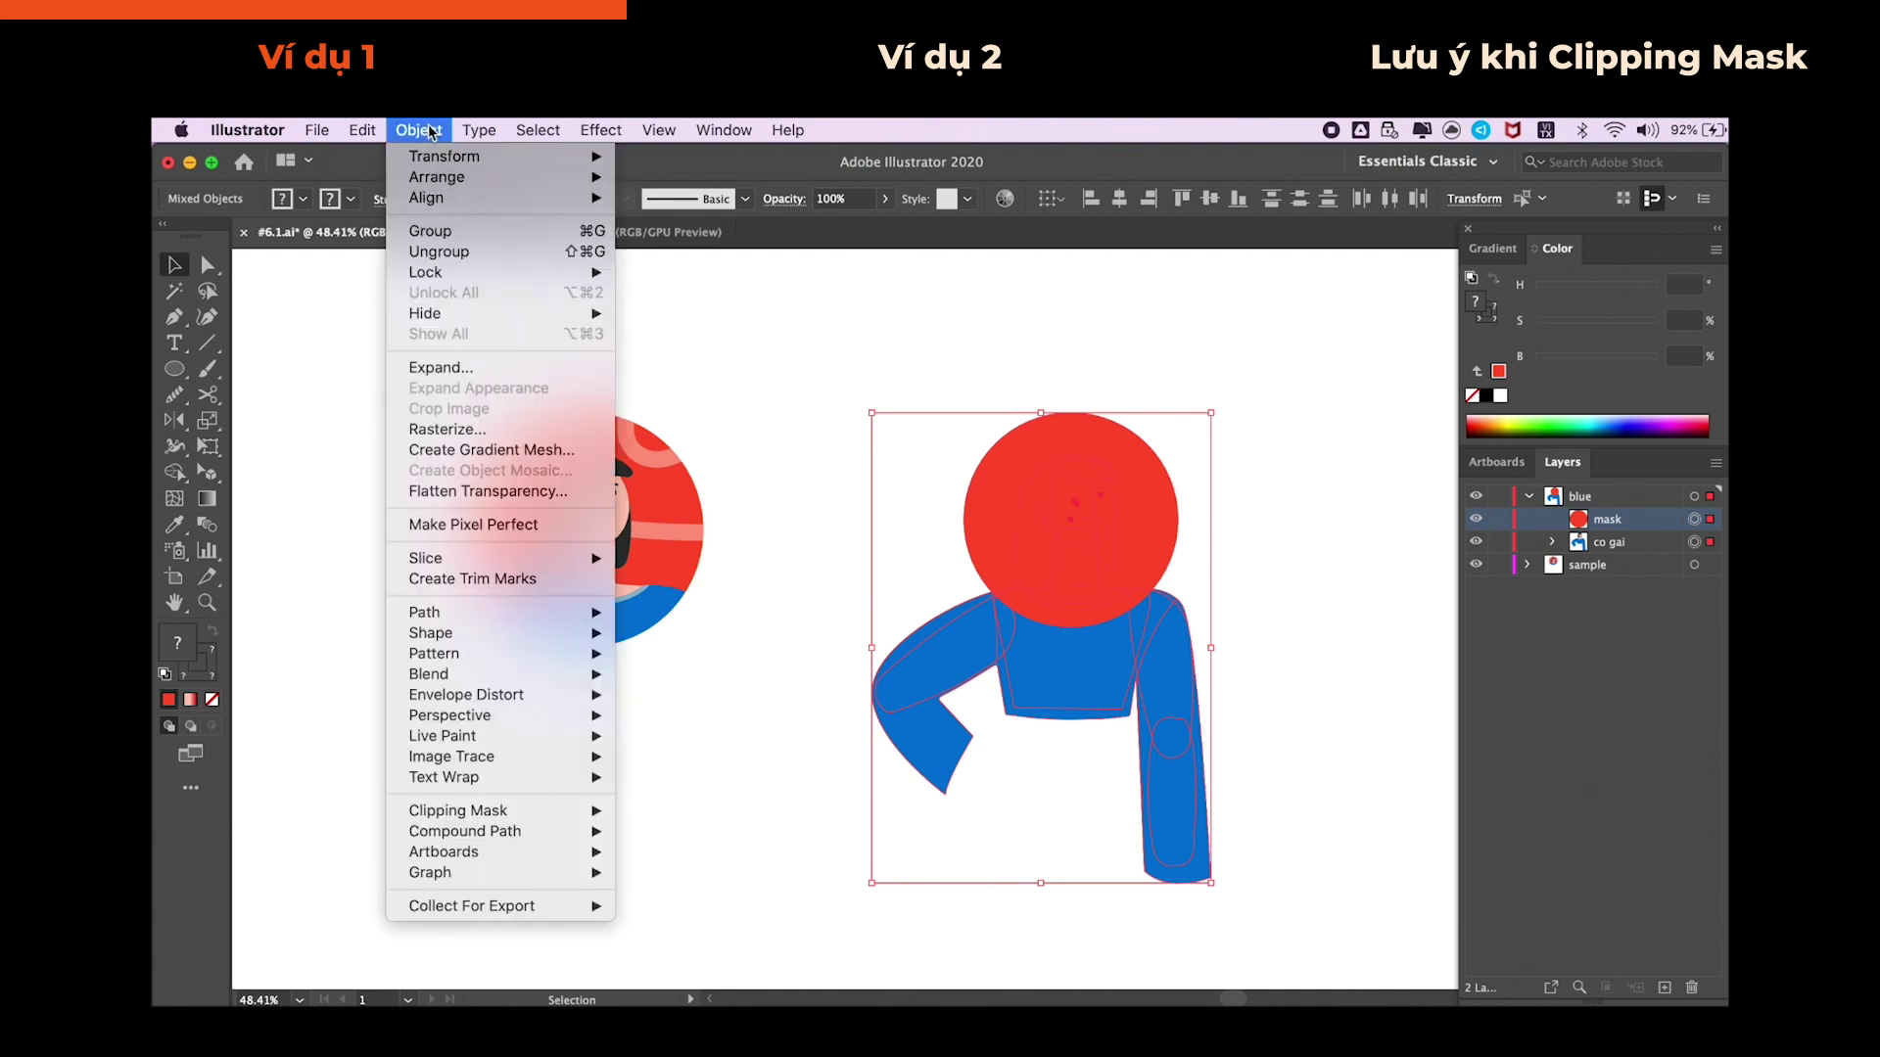
mouse_move(458, 810)
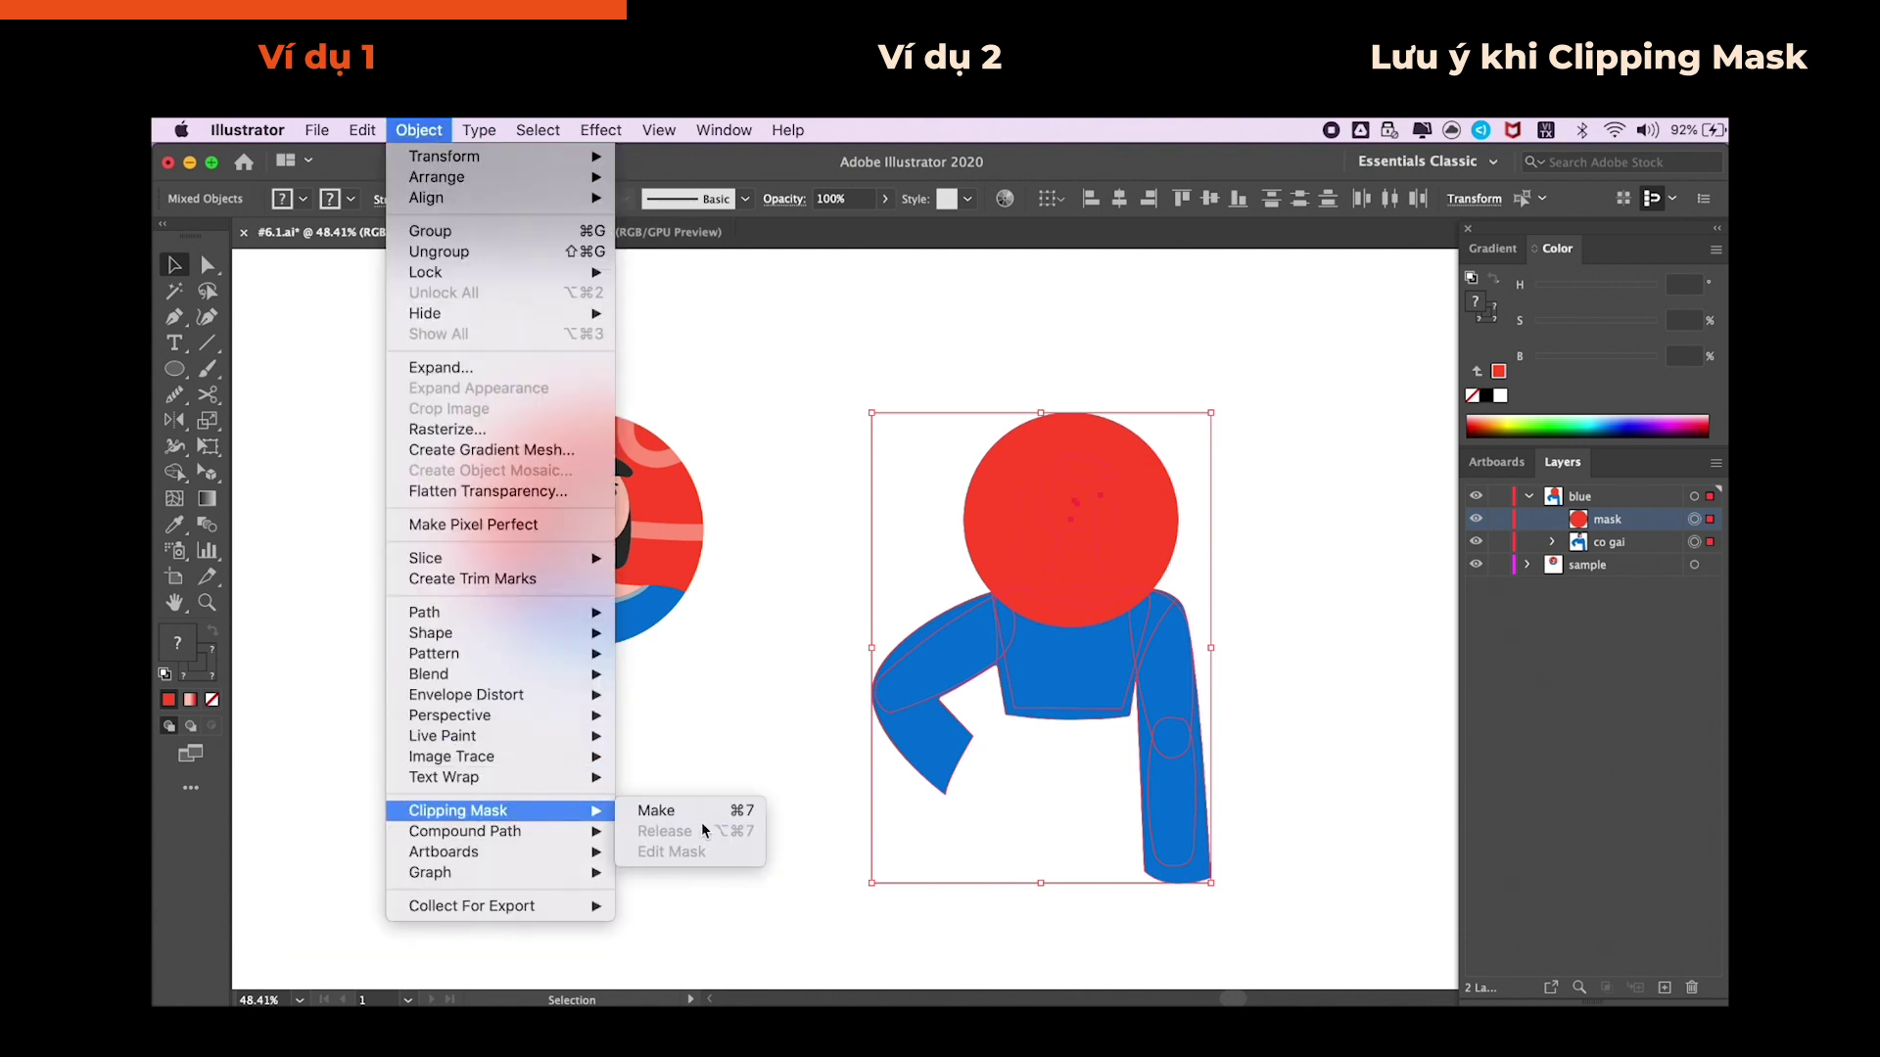
left_click(715, 815)
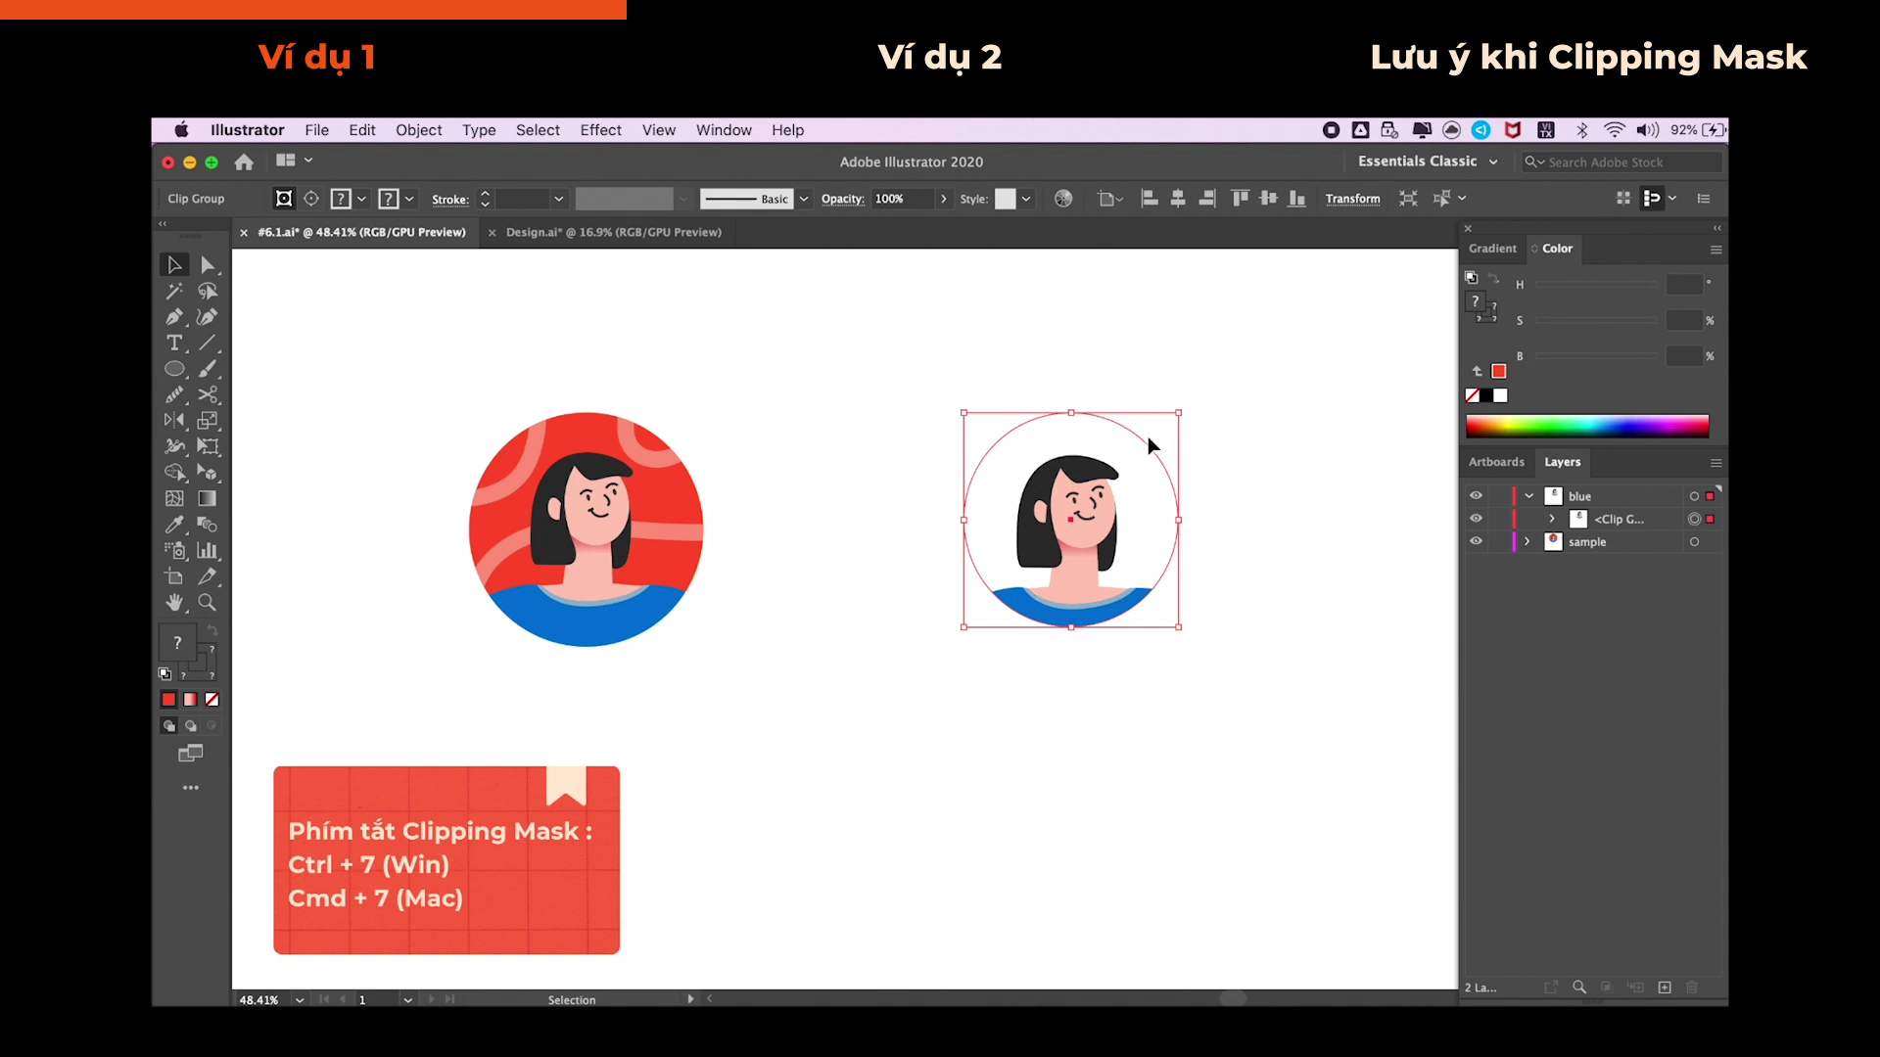
left_click(1552, 519)
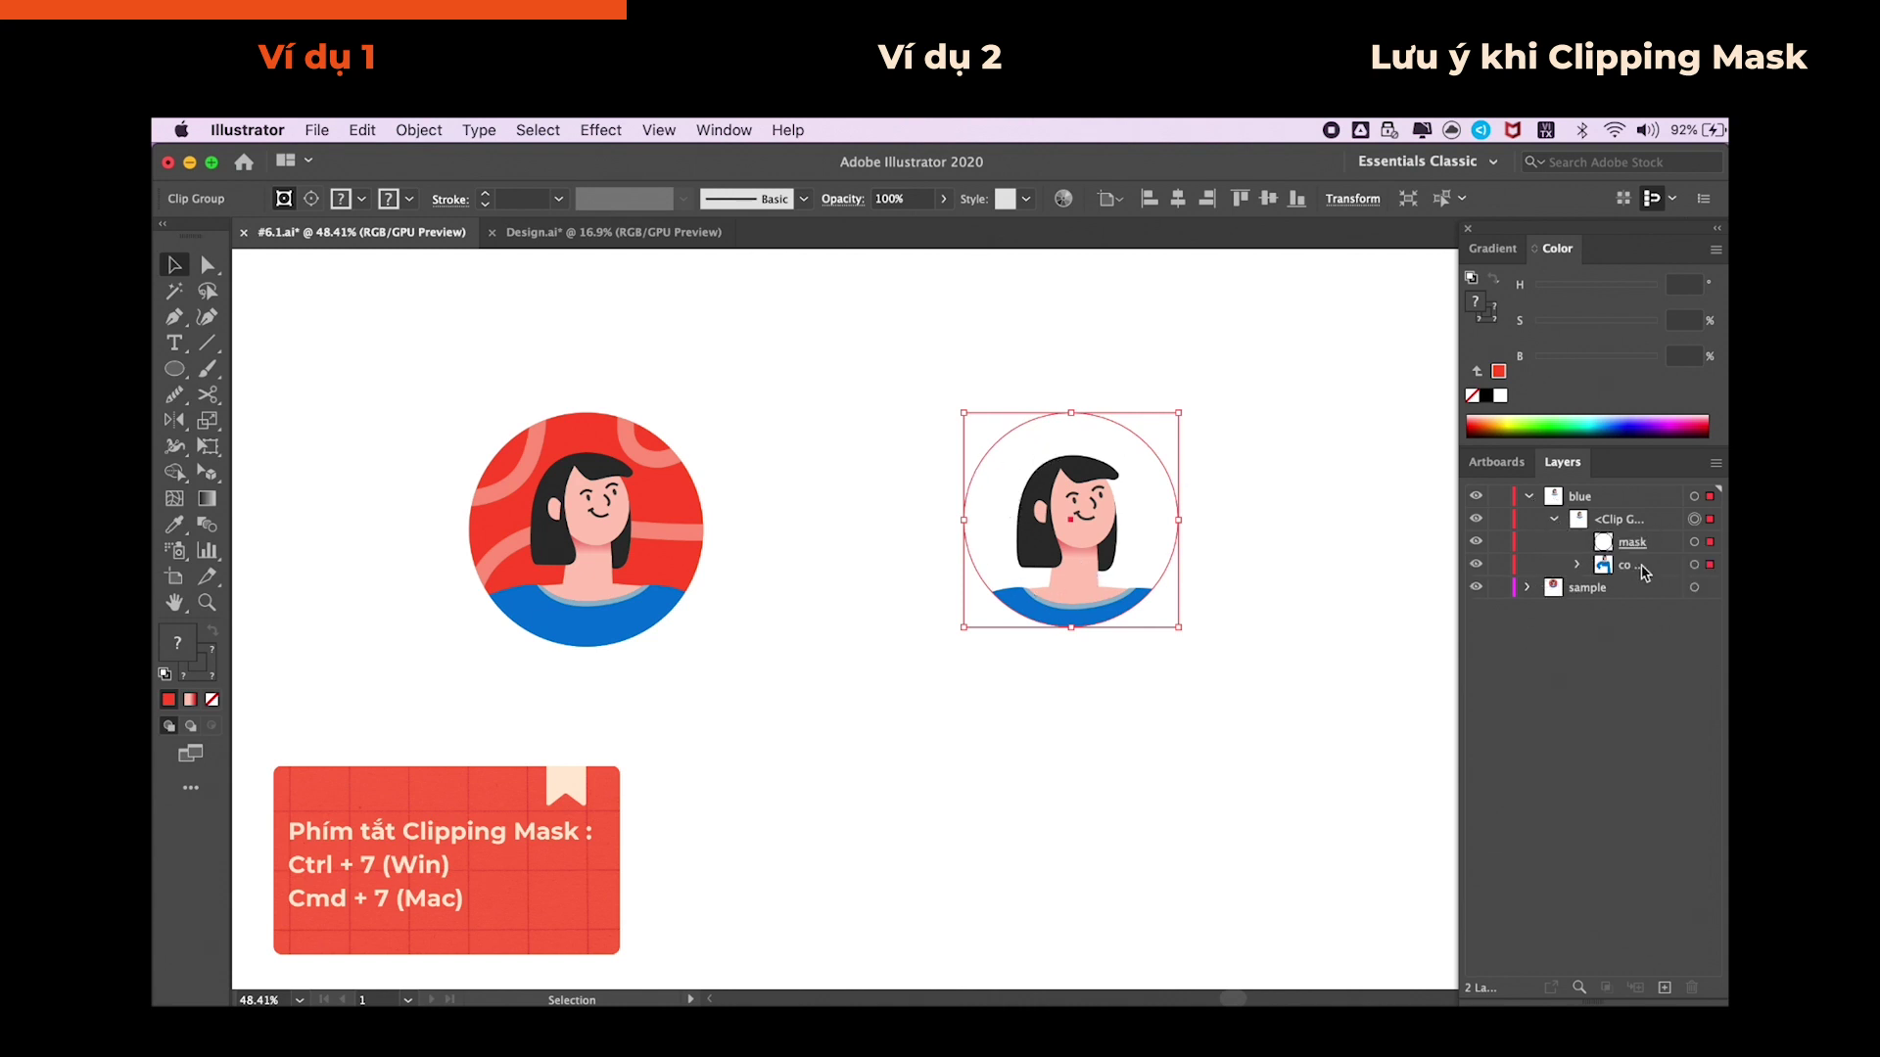
- Enlarge the mask circle slightly and nudge it to frame more of the shoulders
left_click(1694, 543)
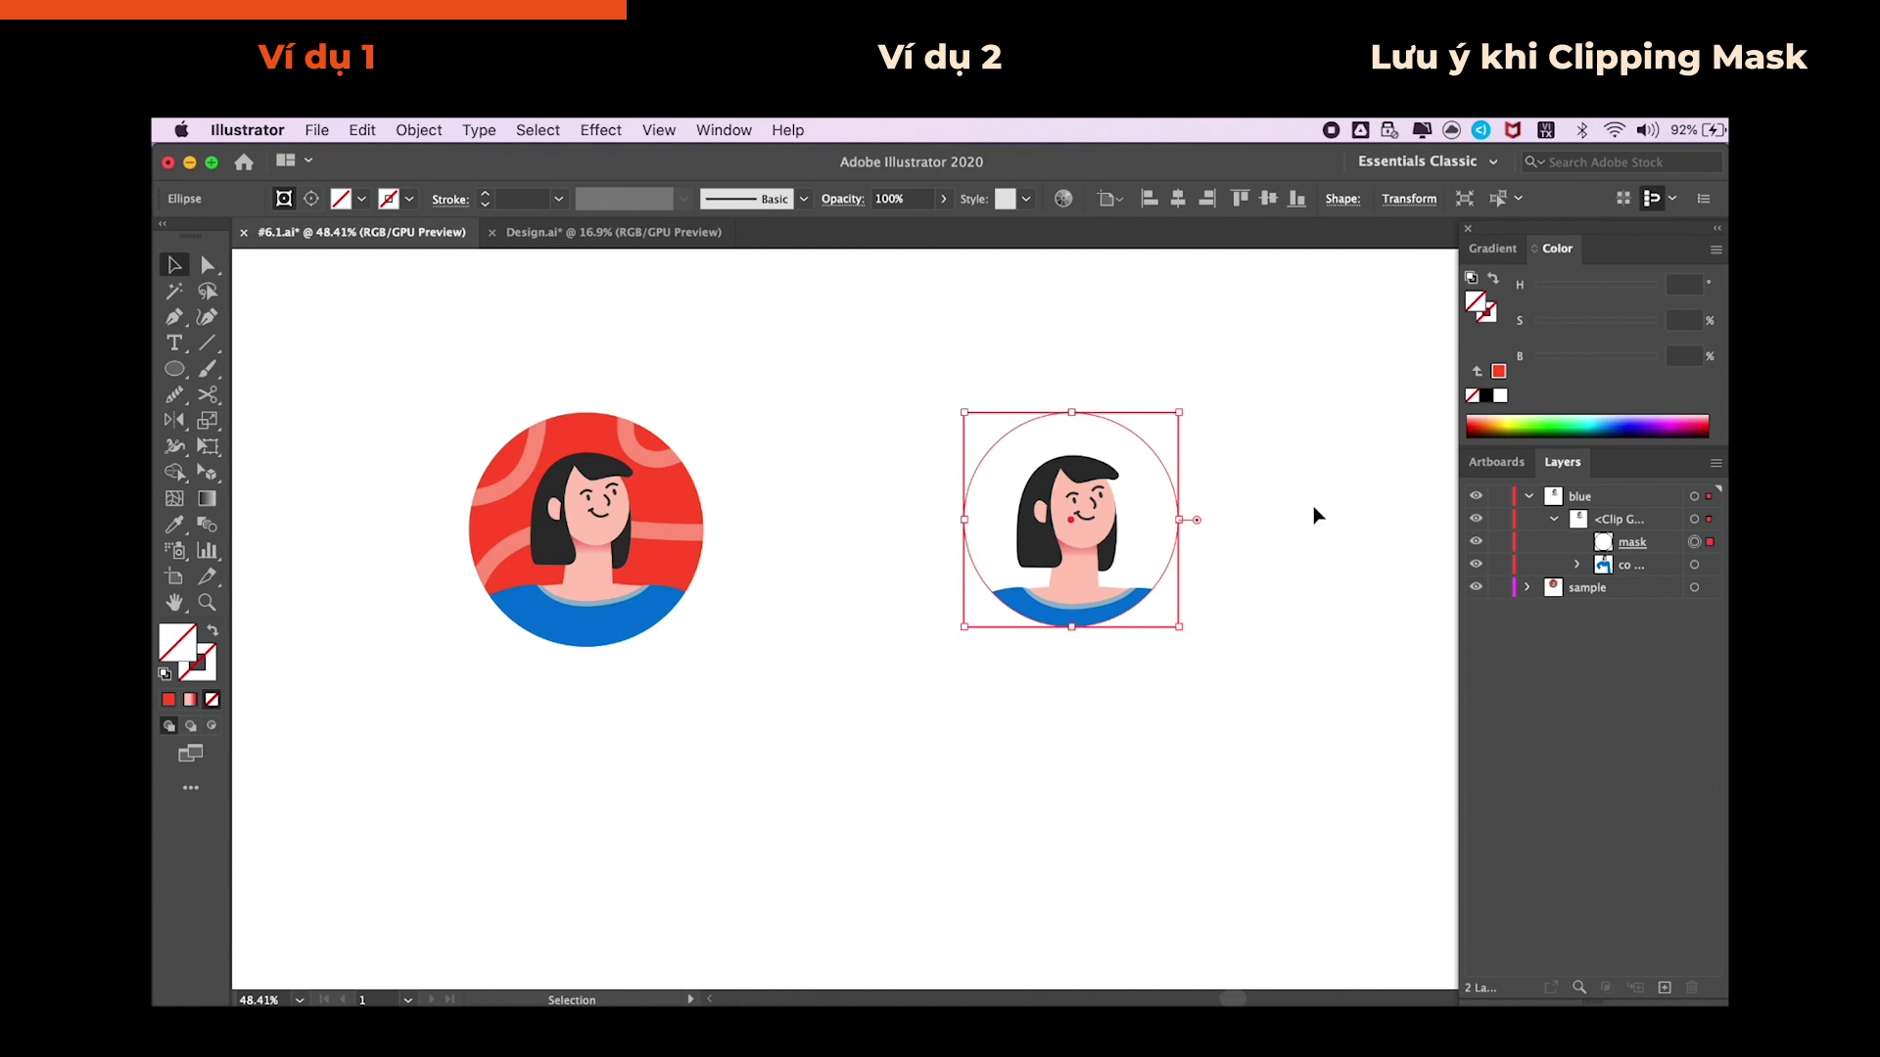
left_click_drag(1182, 414, 1184, 405)
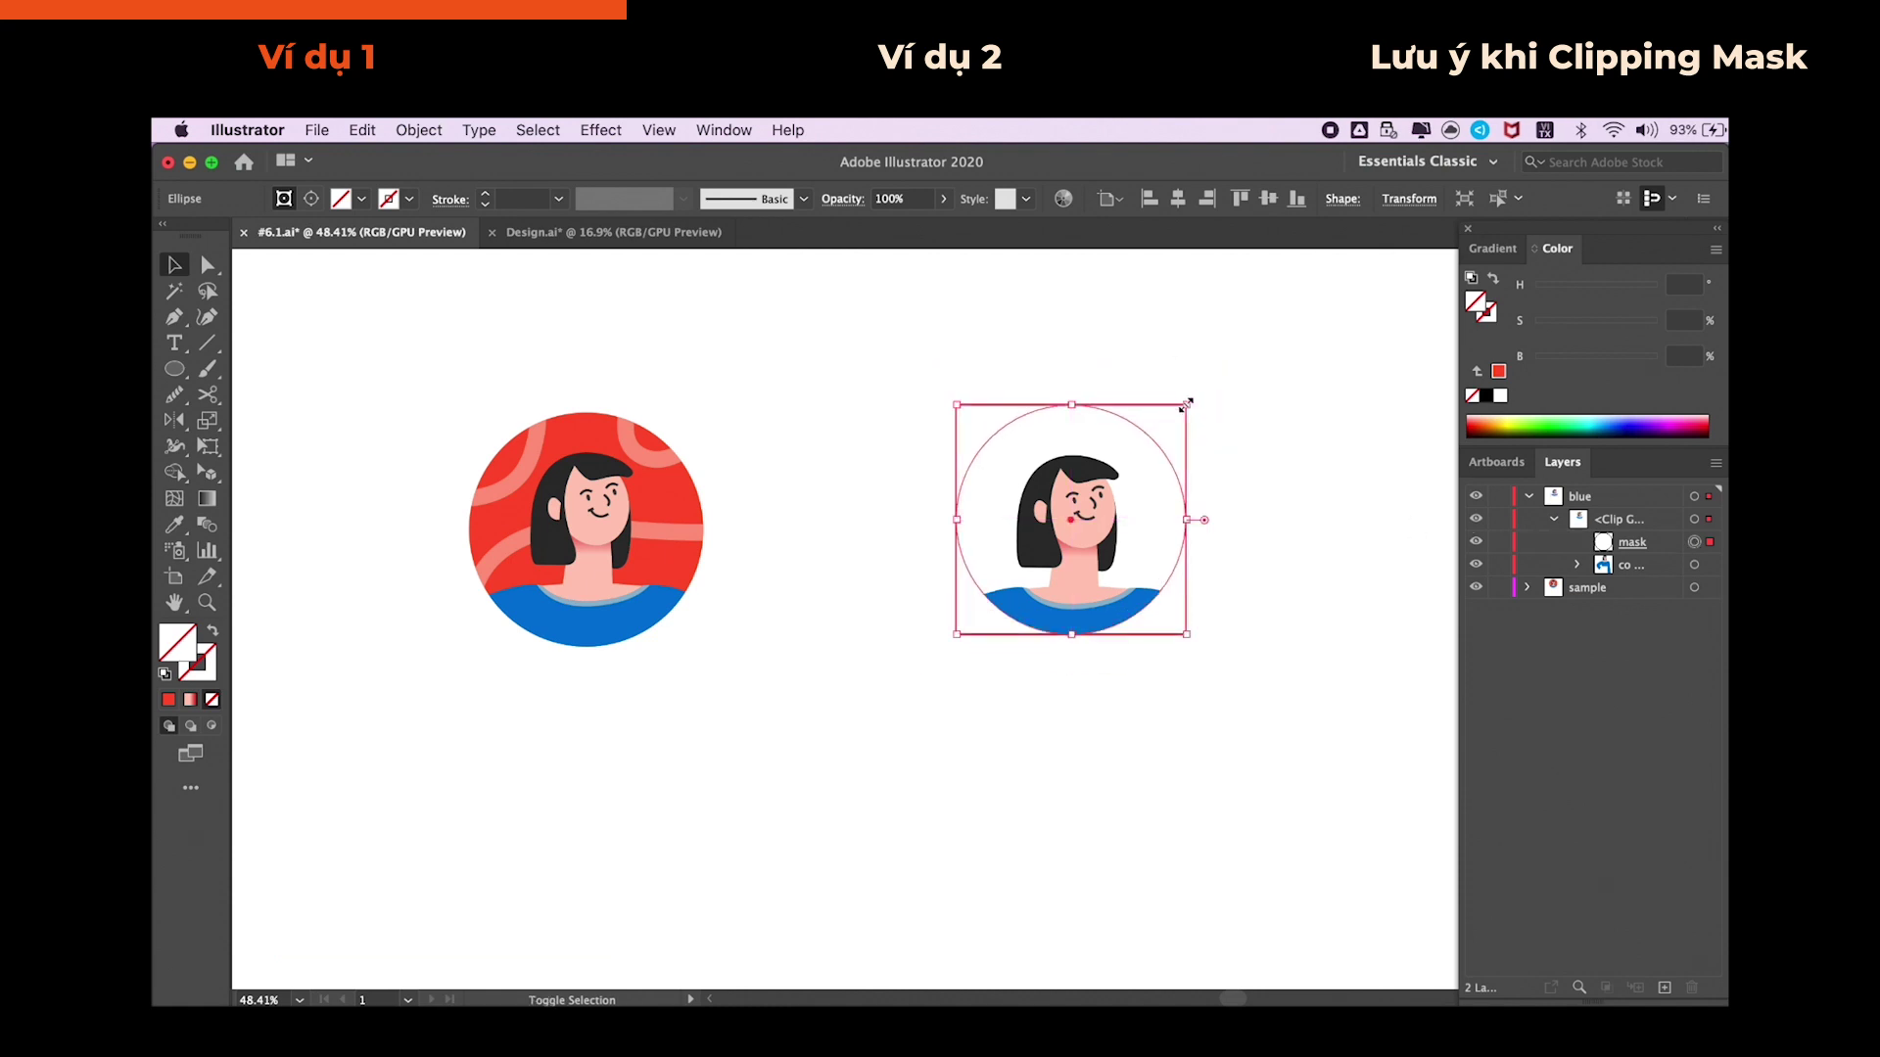
key("Down")
key("Down")
key("Down")
key("Down")
key("Down")
key("Down")
key("Left")
key("Left")
key("Left")
key("Left")
key("Up")
key("Up")
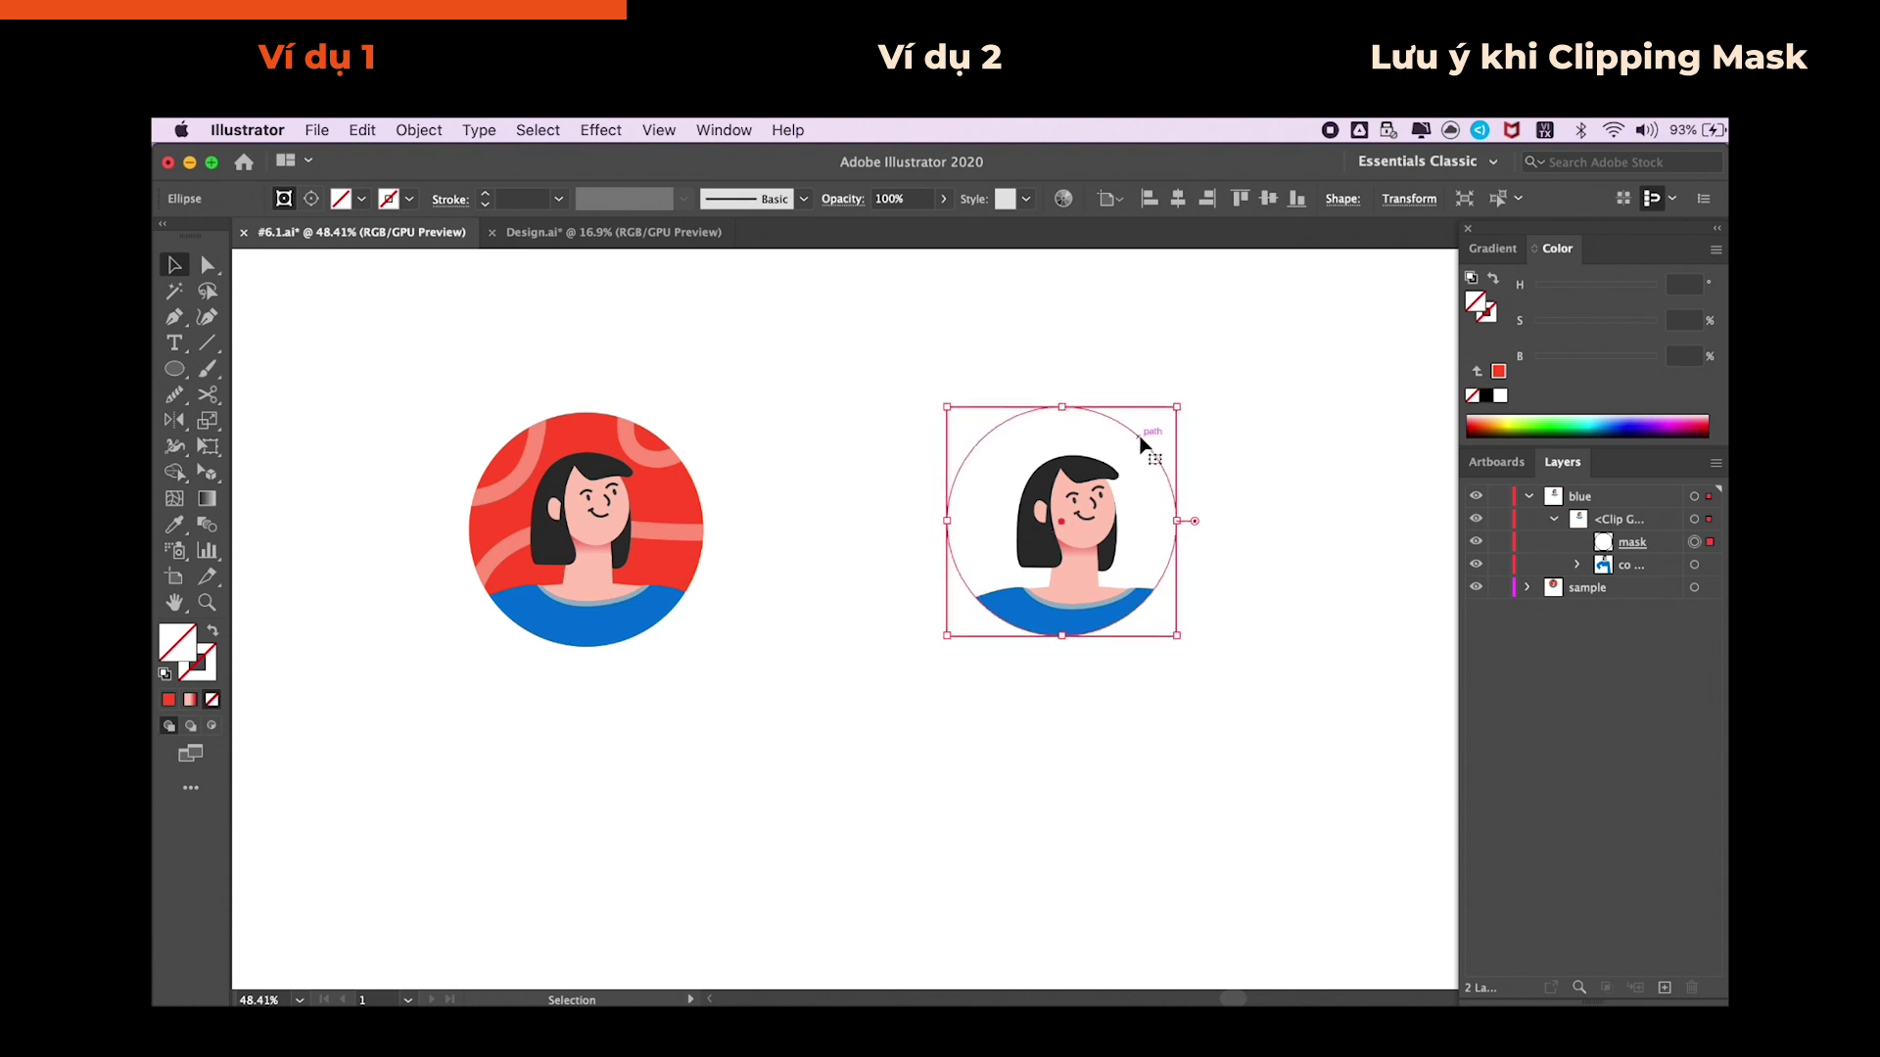
left_click_drag(1160, 421, 1136, 443)
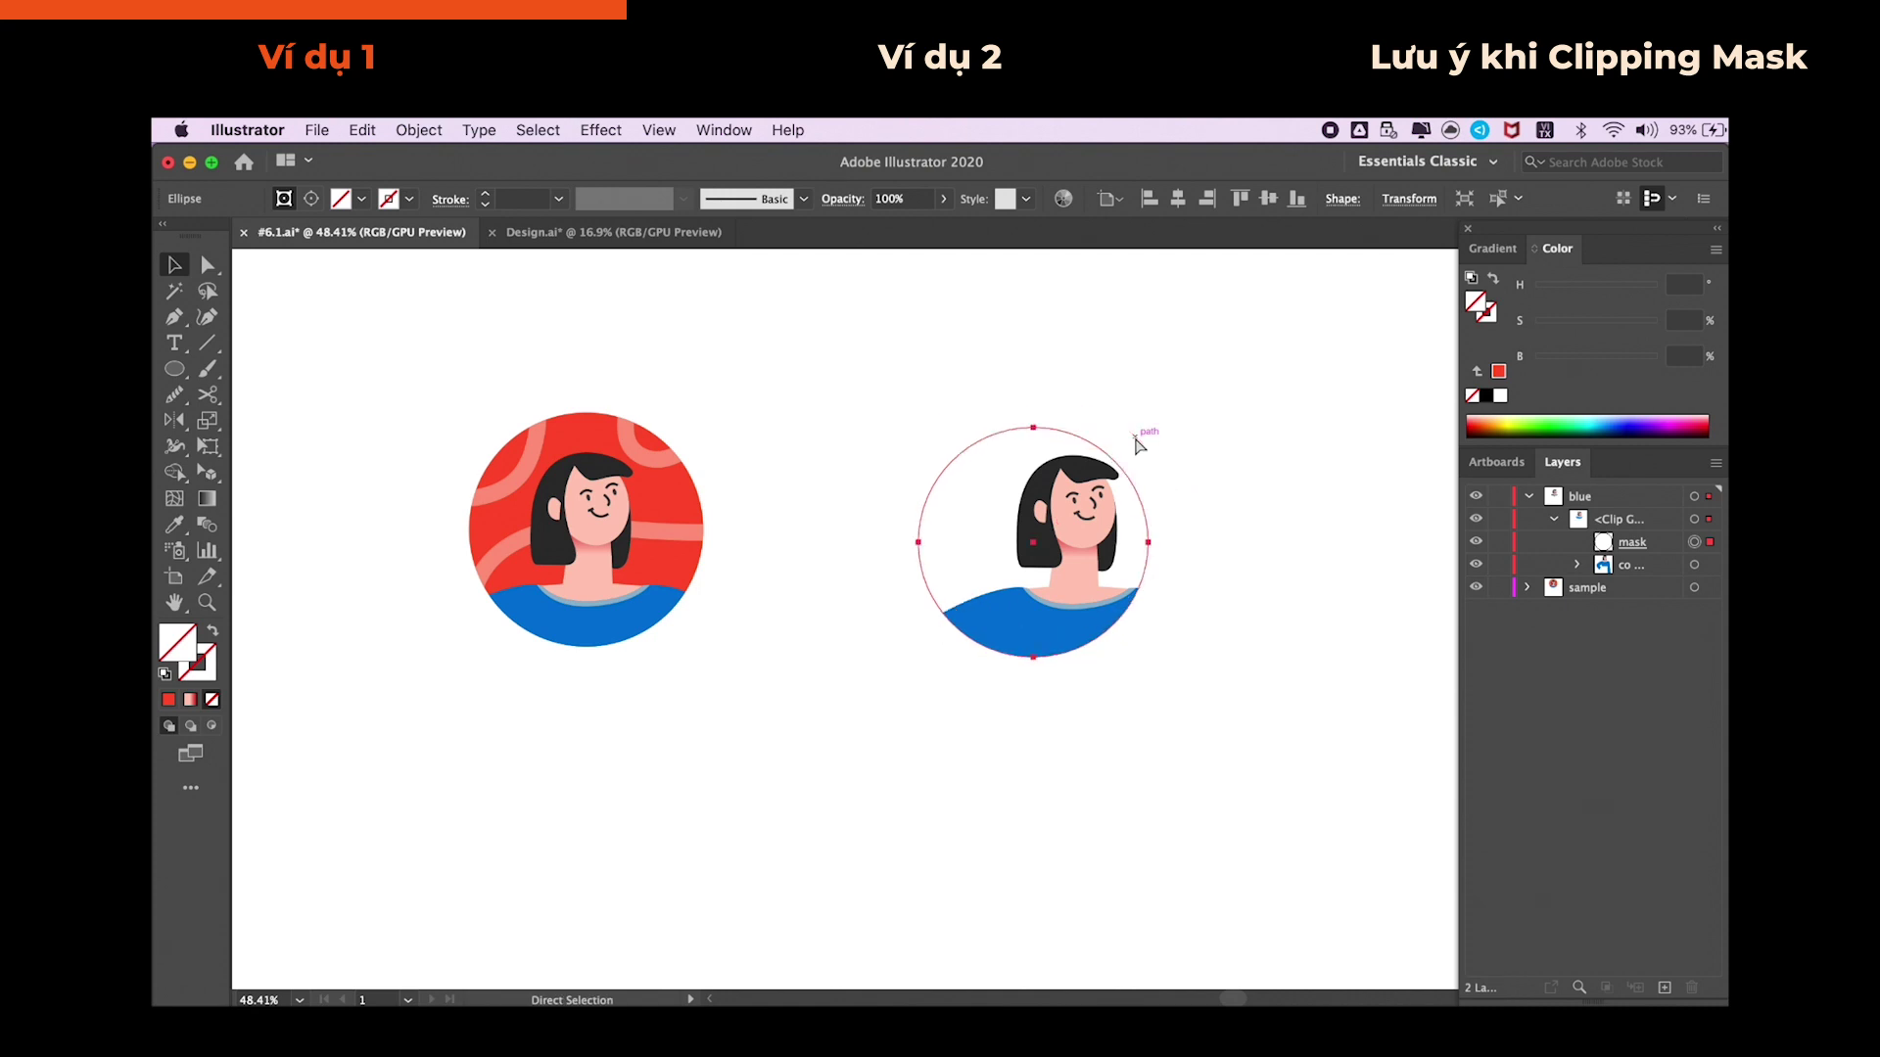
key("ctrl+z")
left_click_drag(1145, 453, 1153, 450)
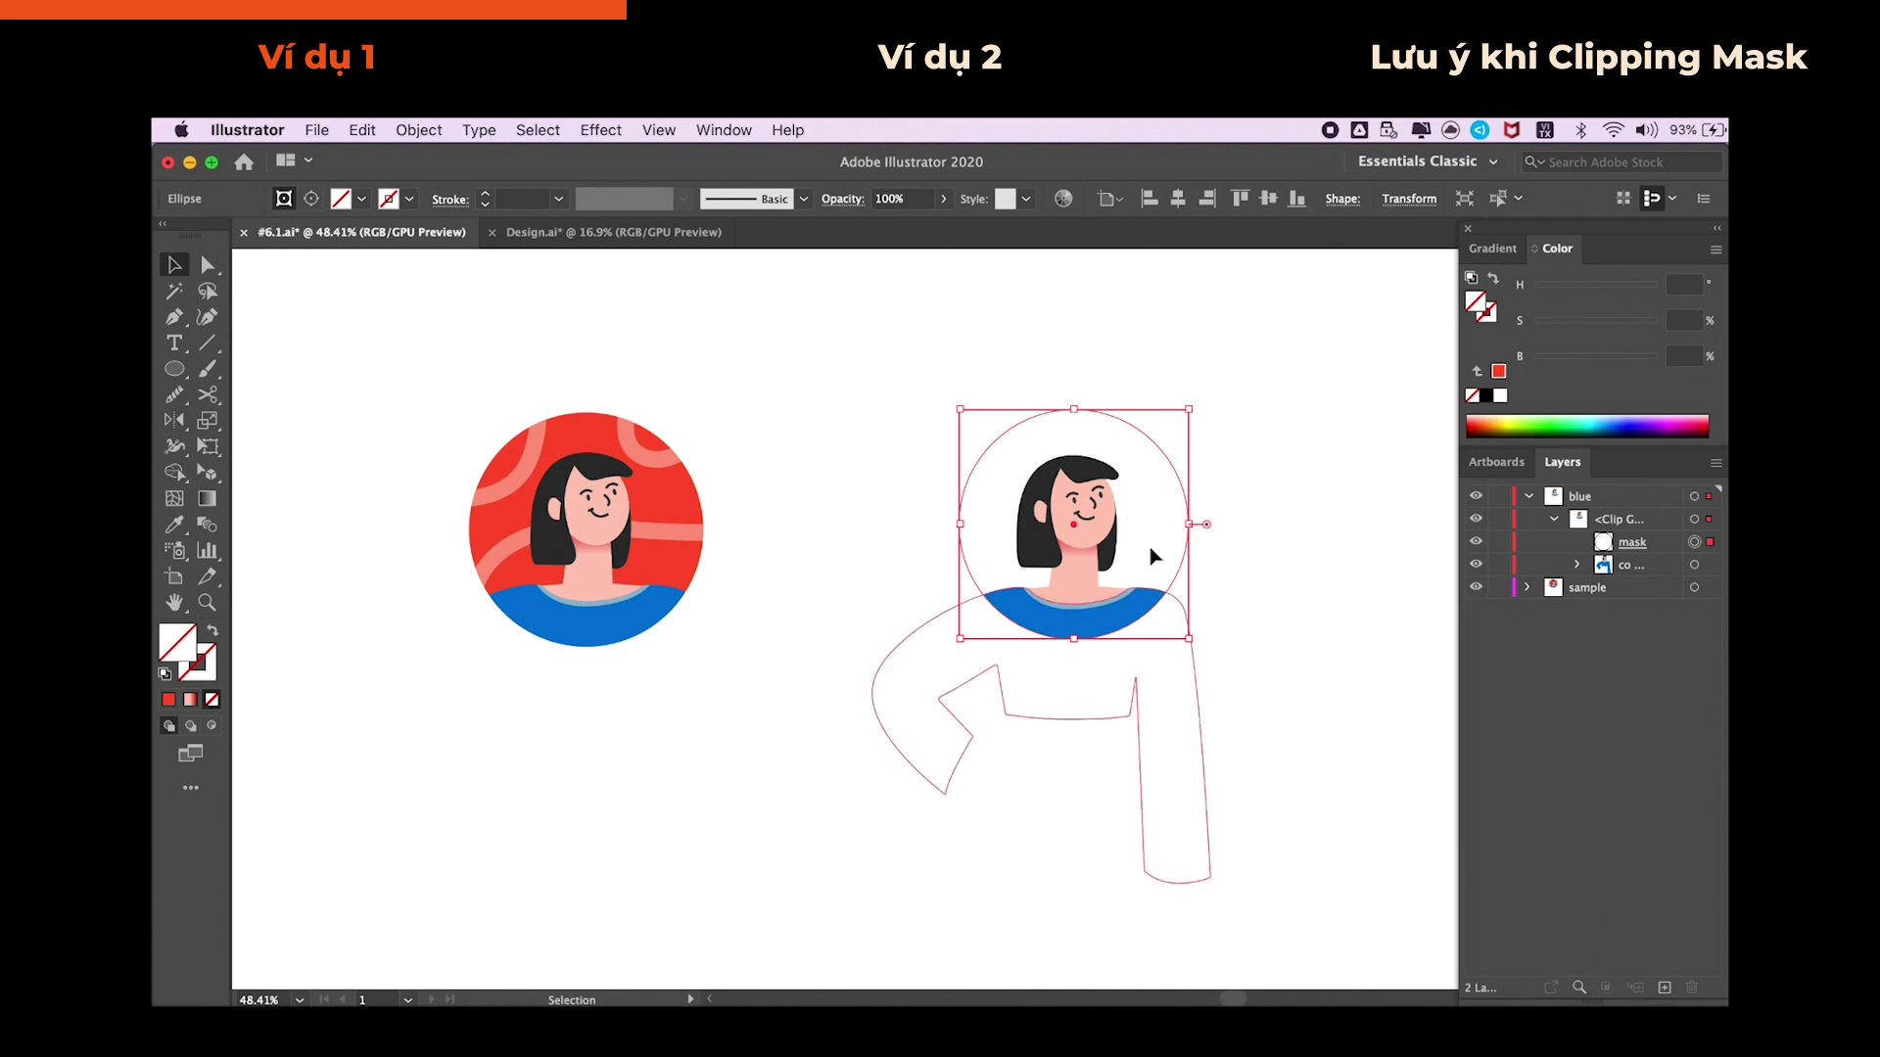
- Select the mask path in the Clip Group and give it a solid fill
left_click(1694, 544)
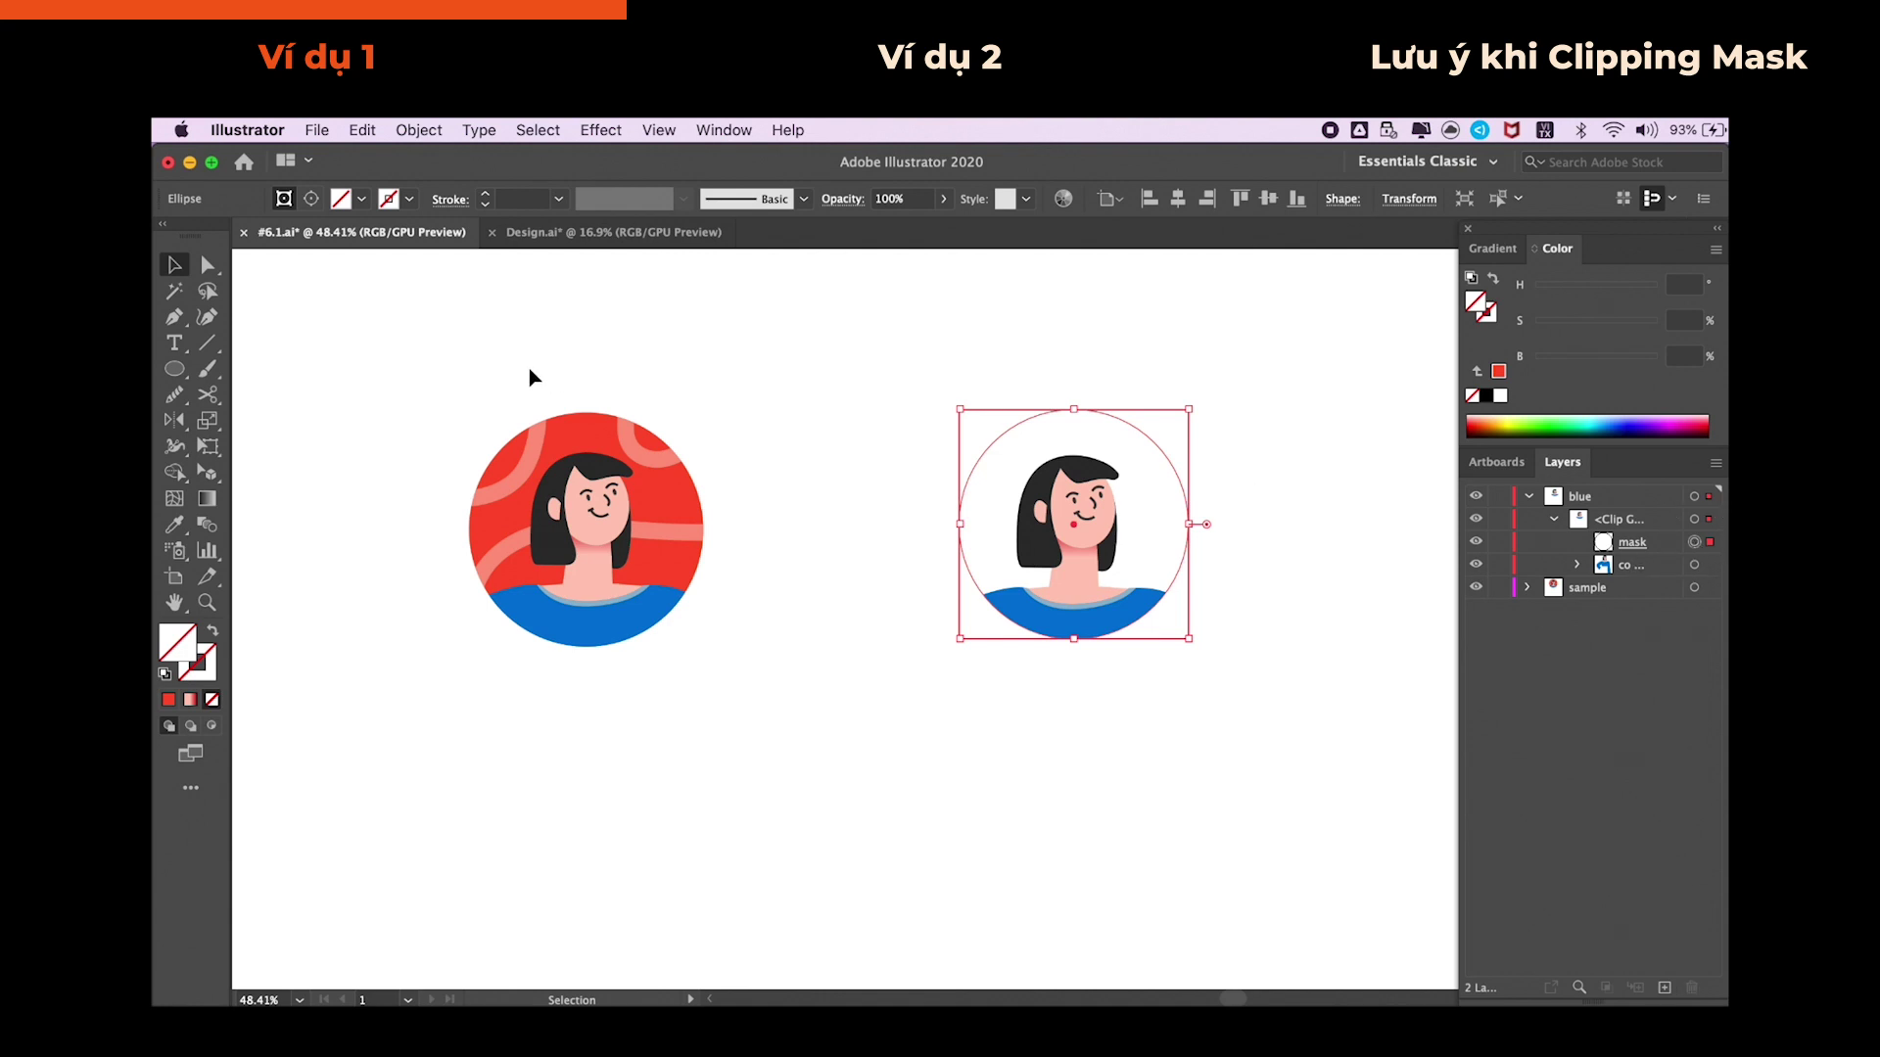
left_click(168, 701)
left_click(199, 672)
left_click(188, 639)
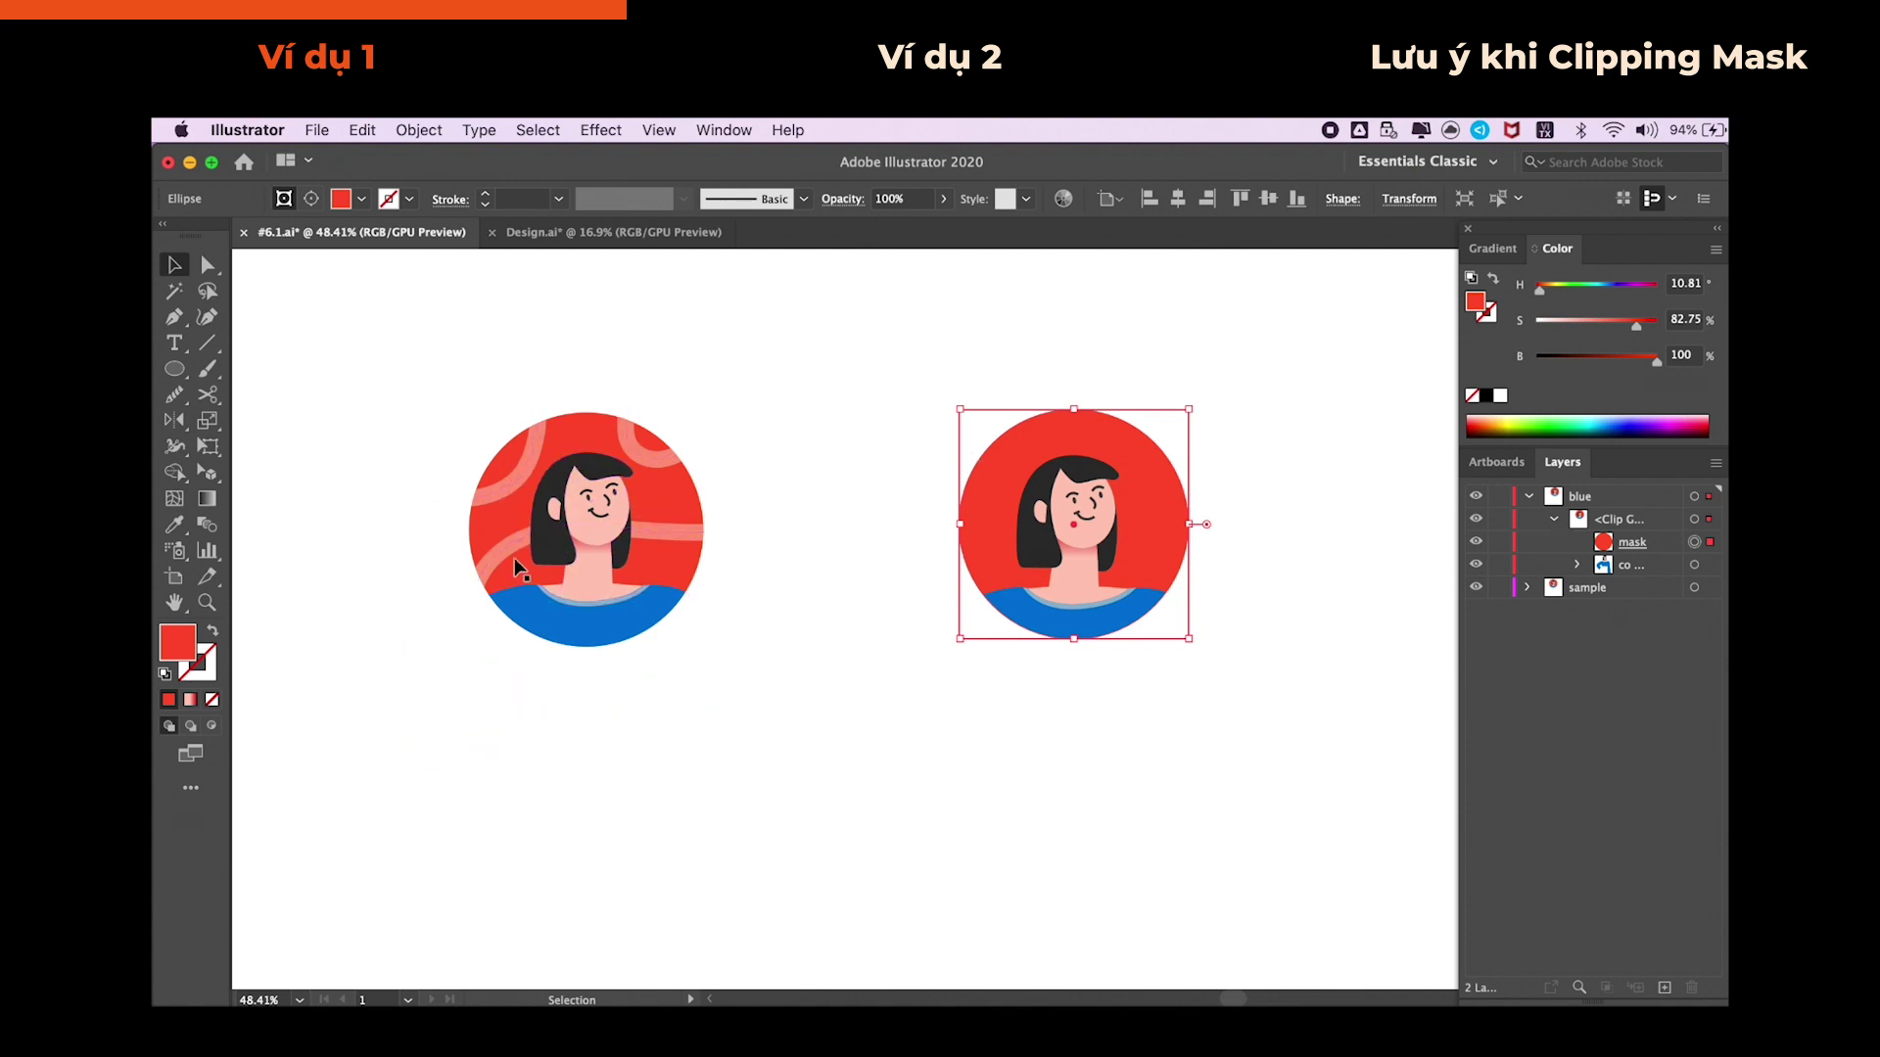
- Eyedrop the left avatar's red background into the mask's fill
left_click(174, 526)
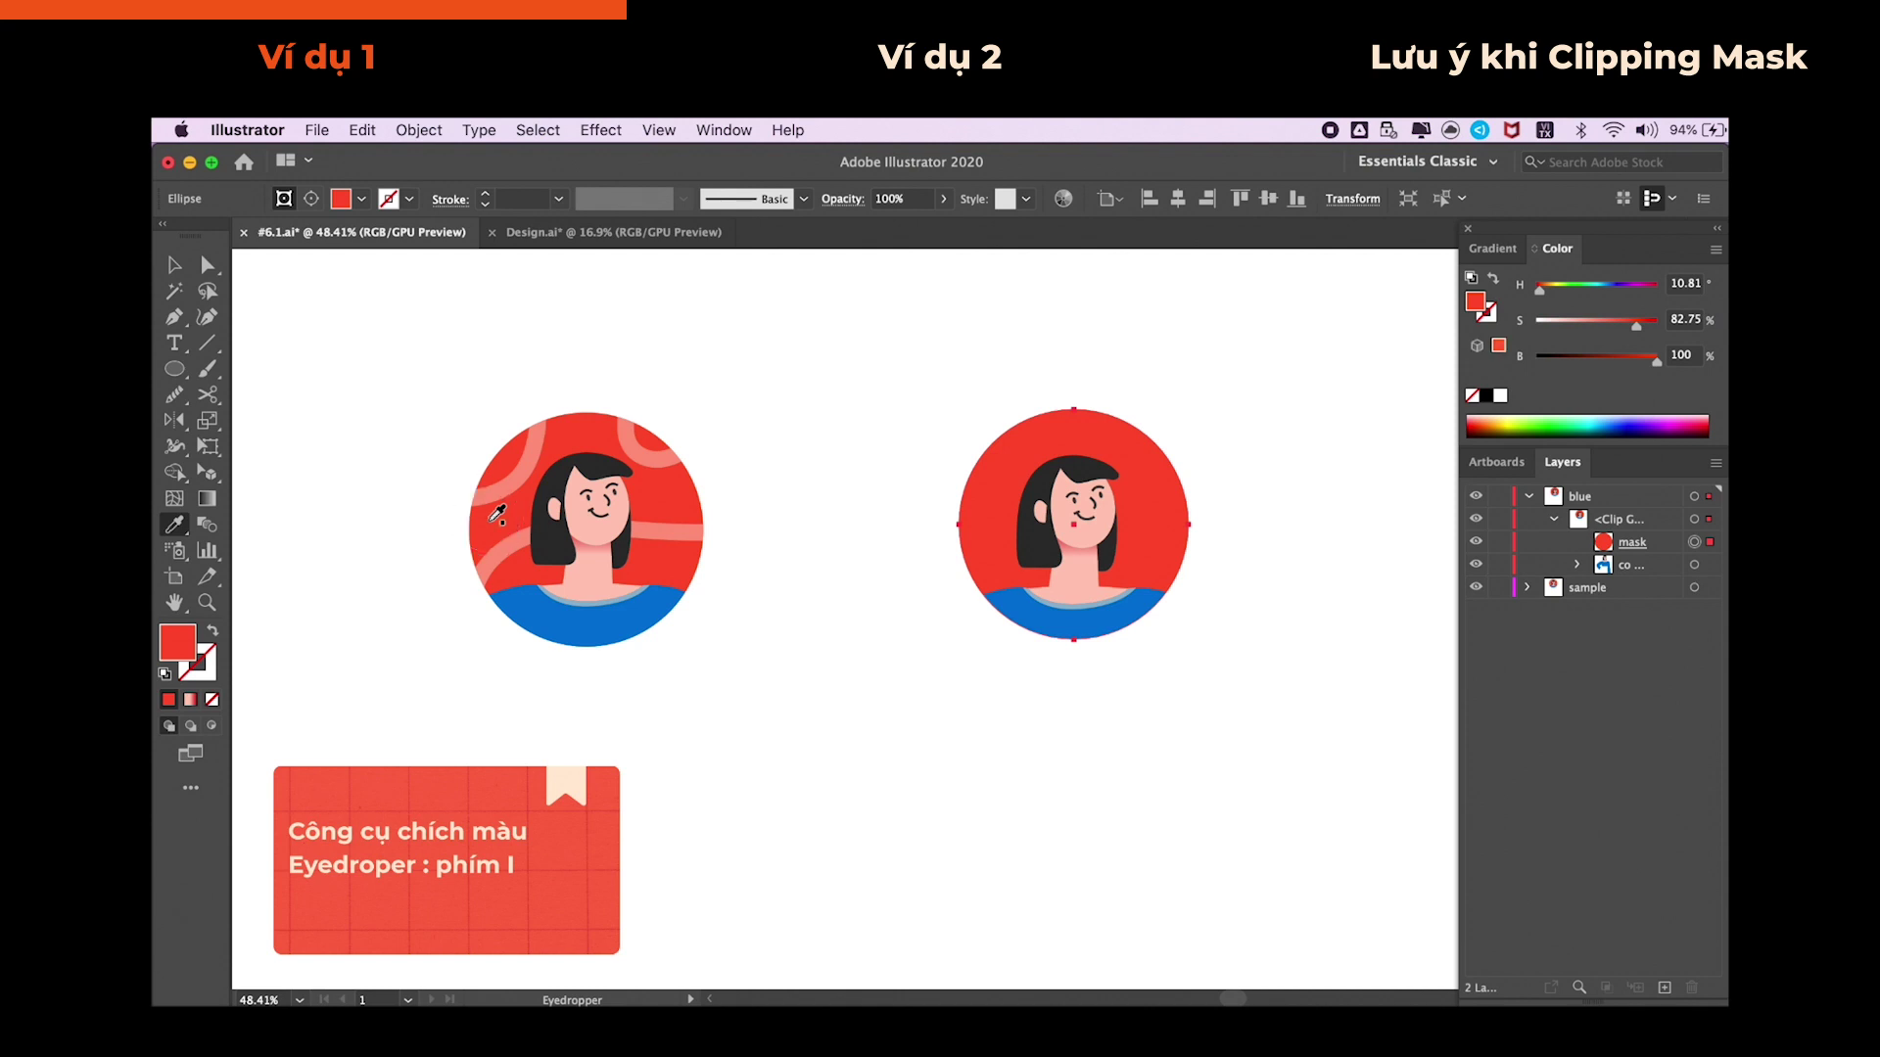
left_click(544, 625)
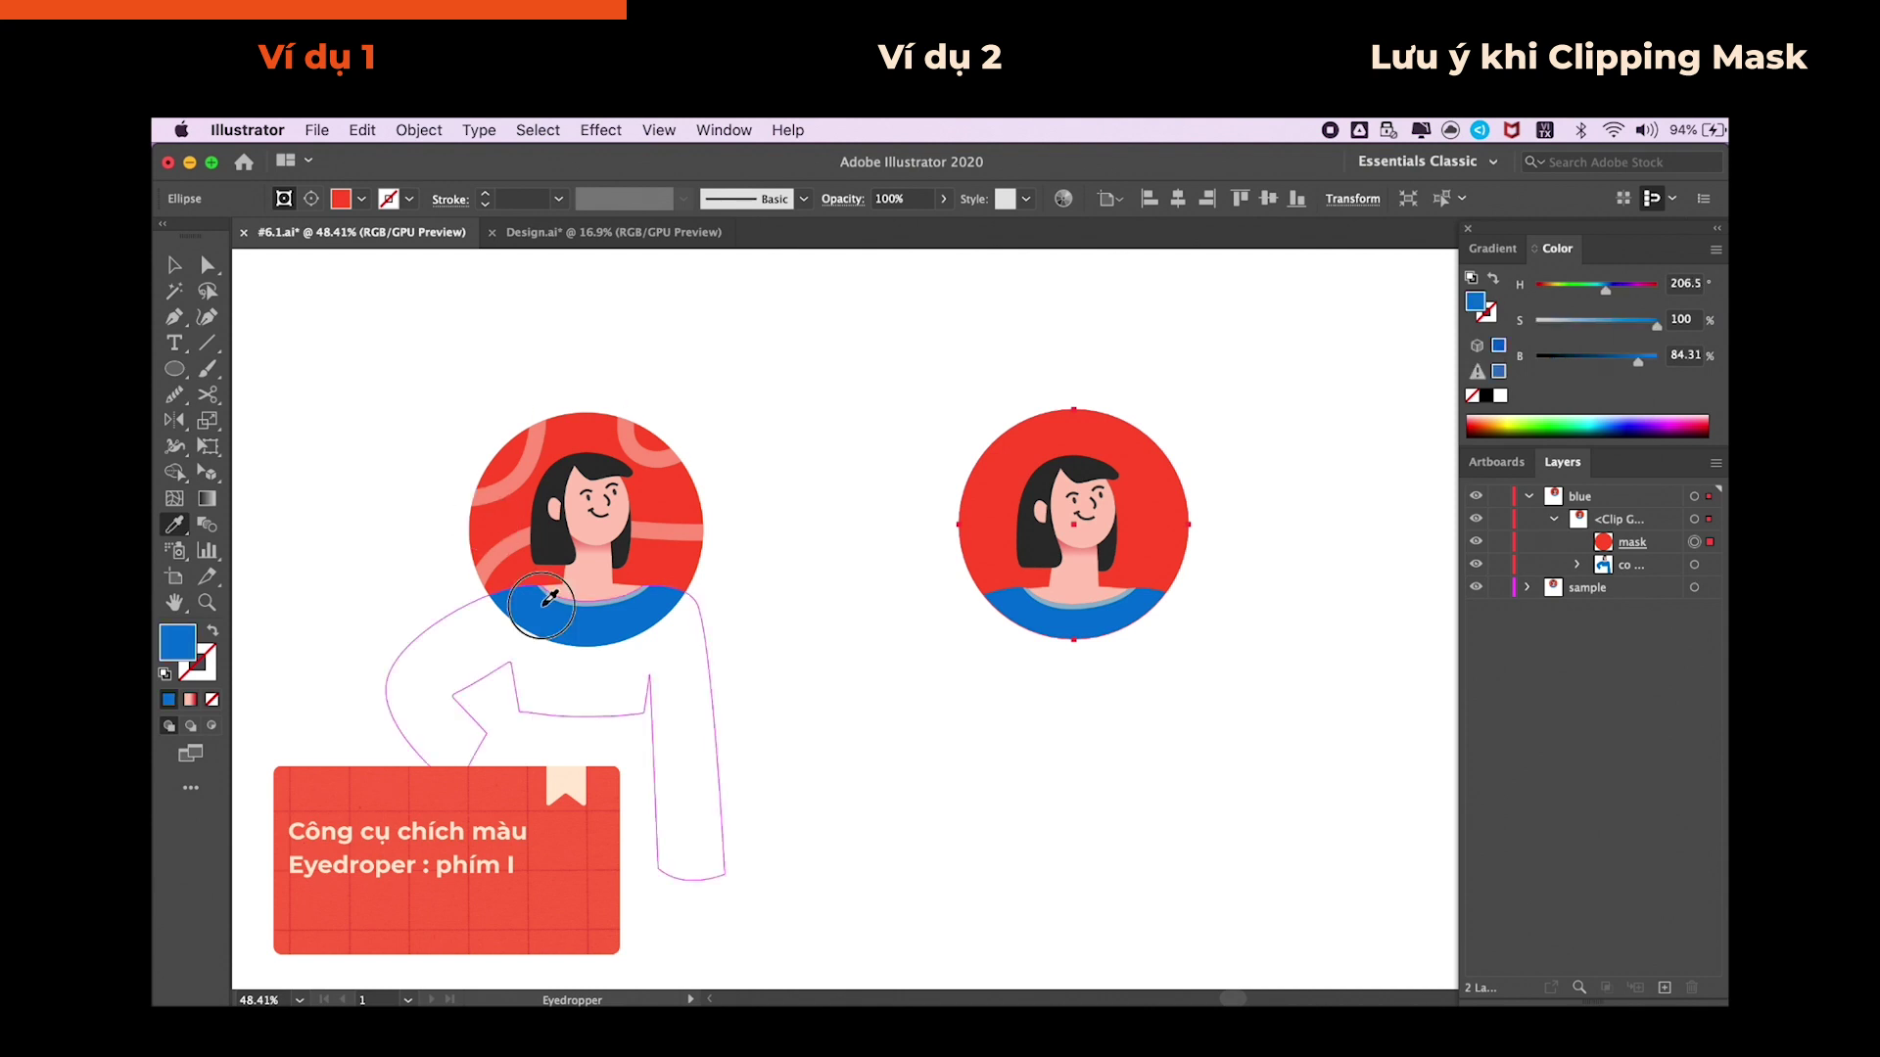
left_click(555, 530)
left_click(492, 515)
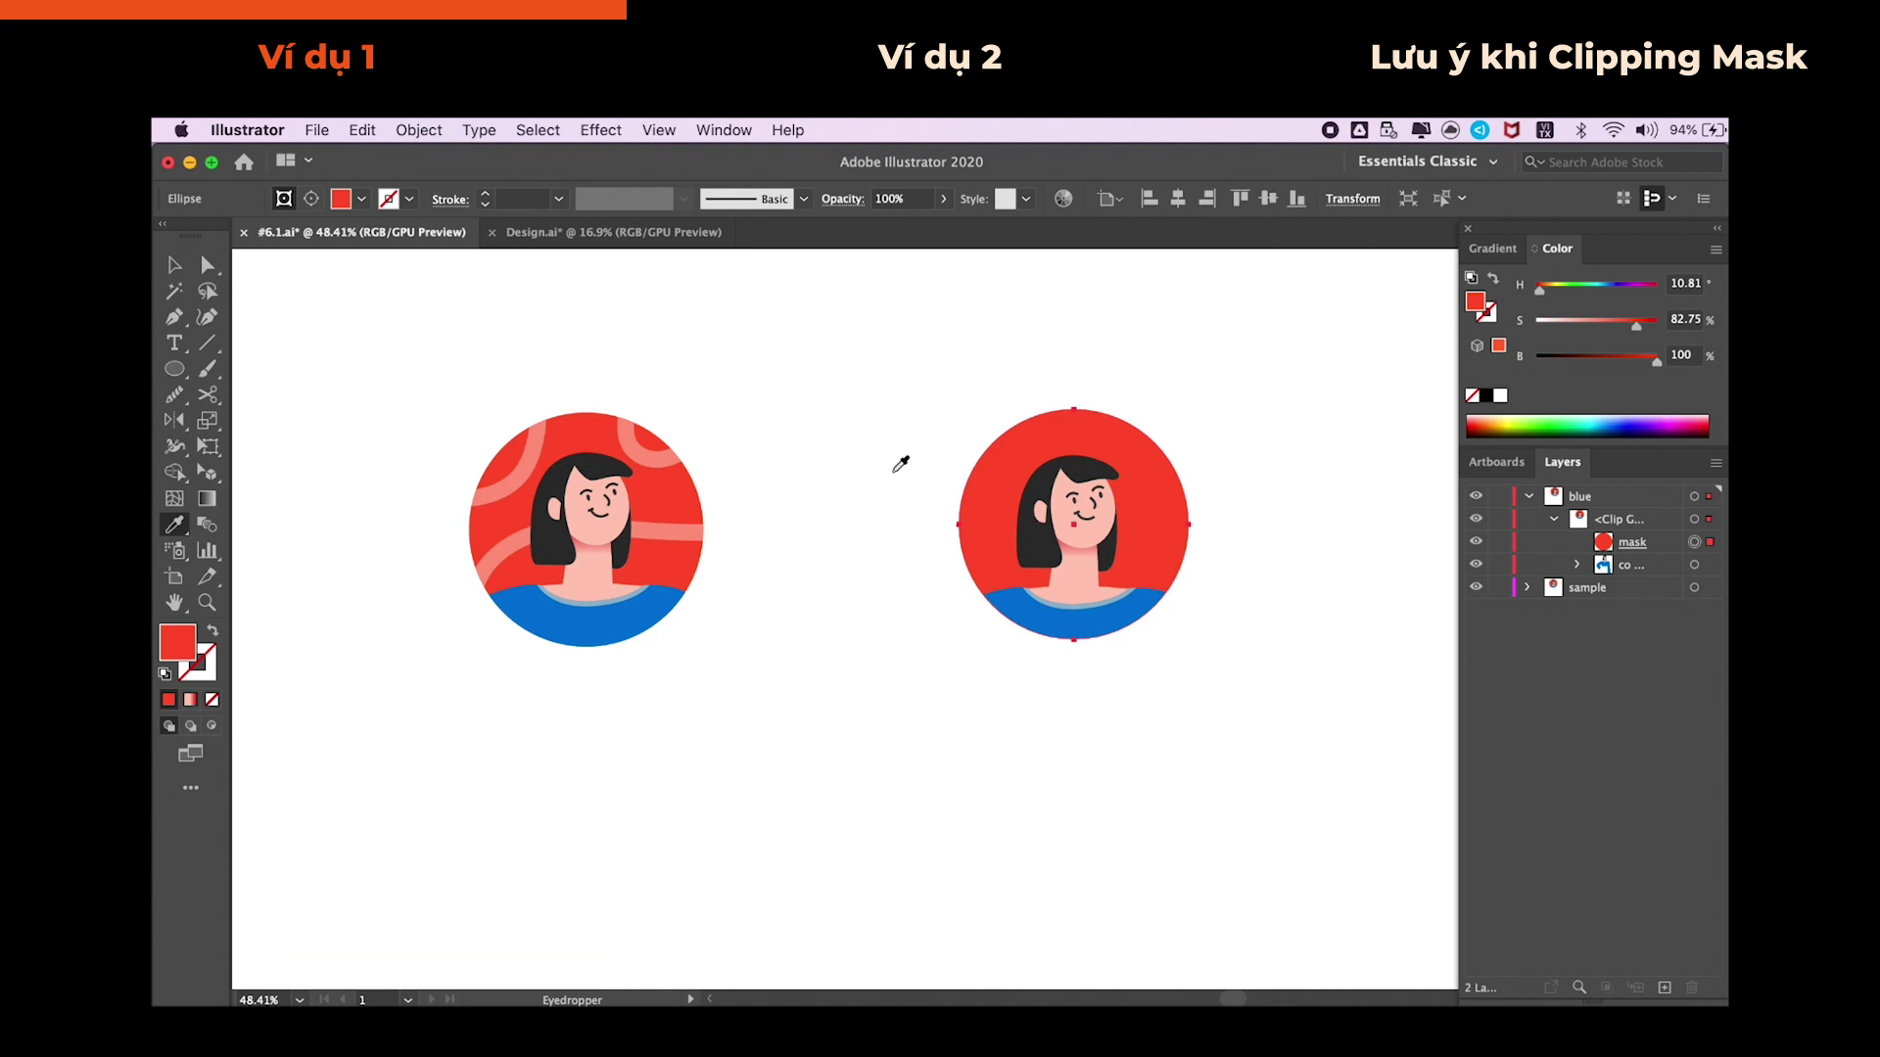
key("v")
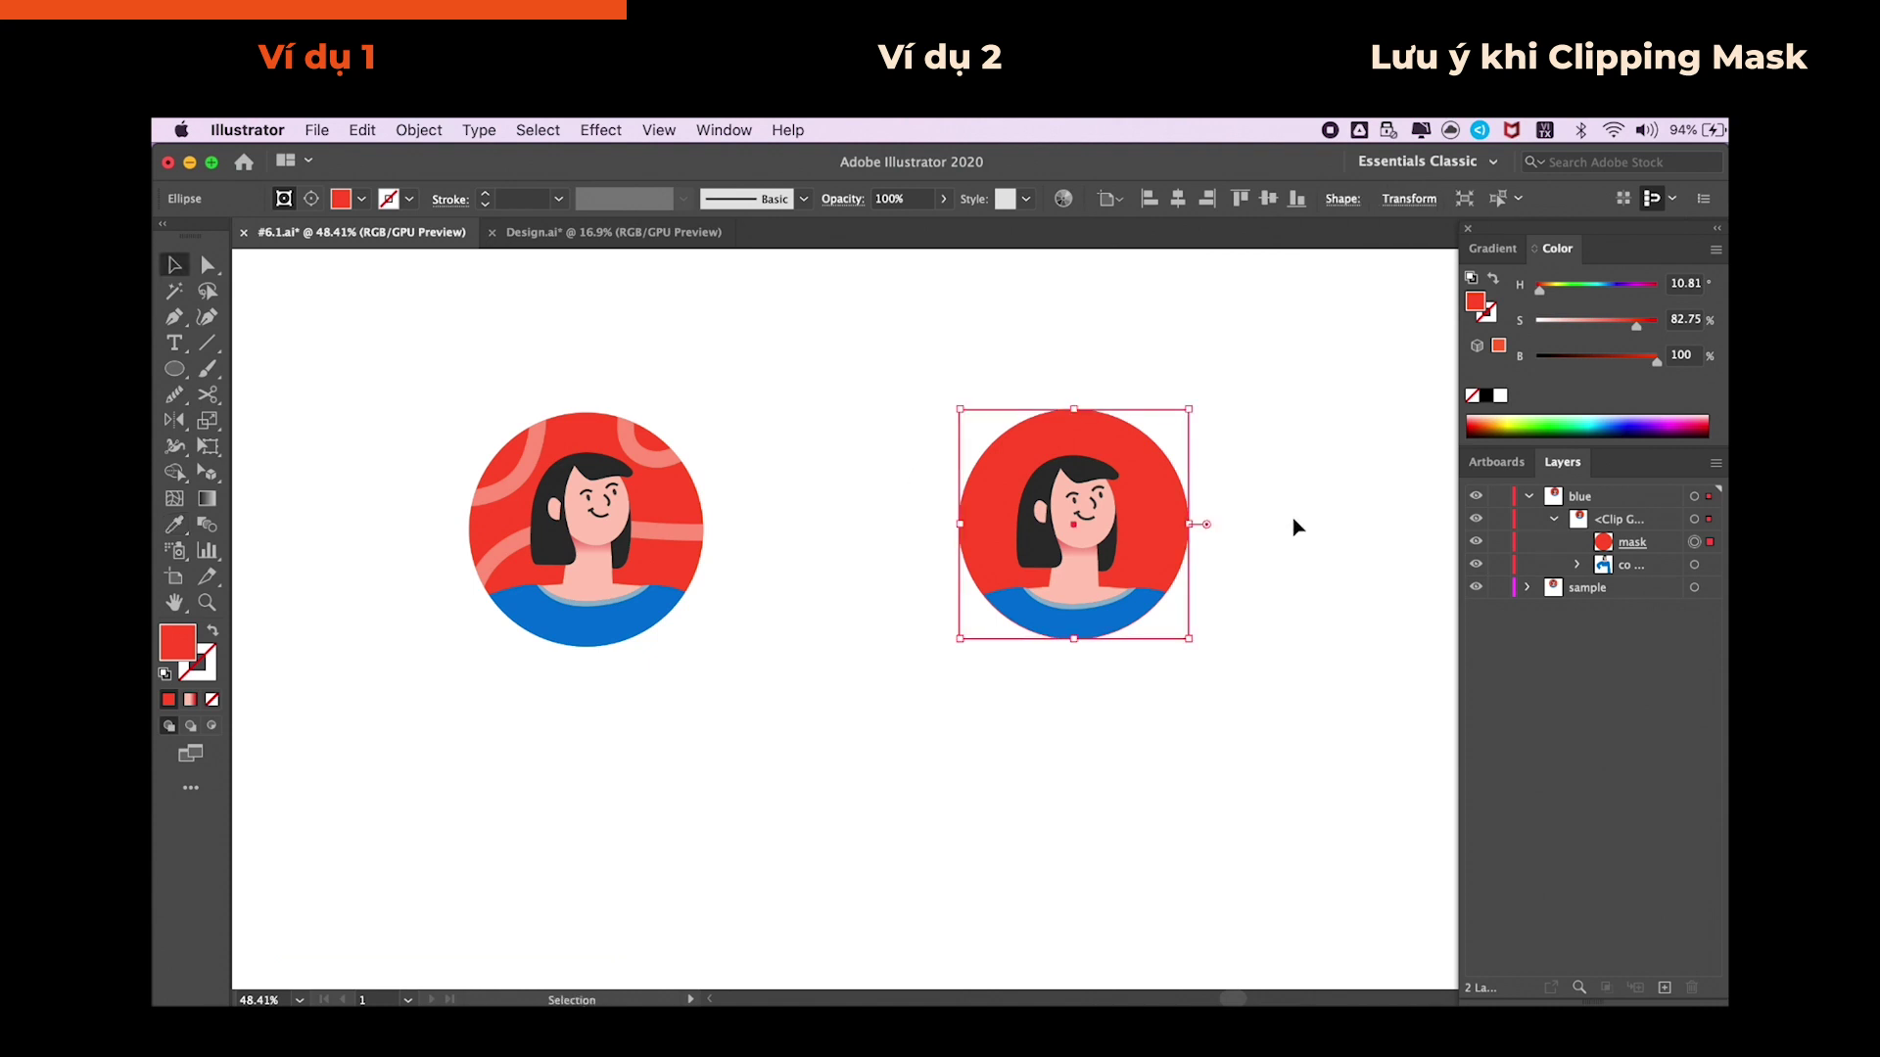
left_click(1261, 595)
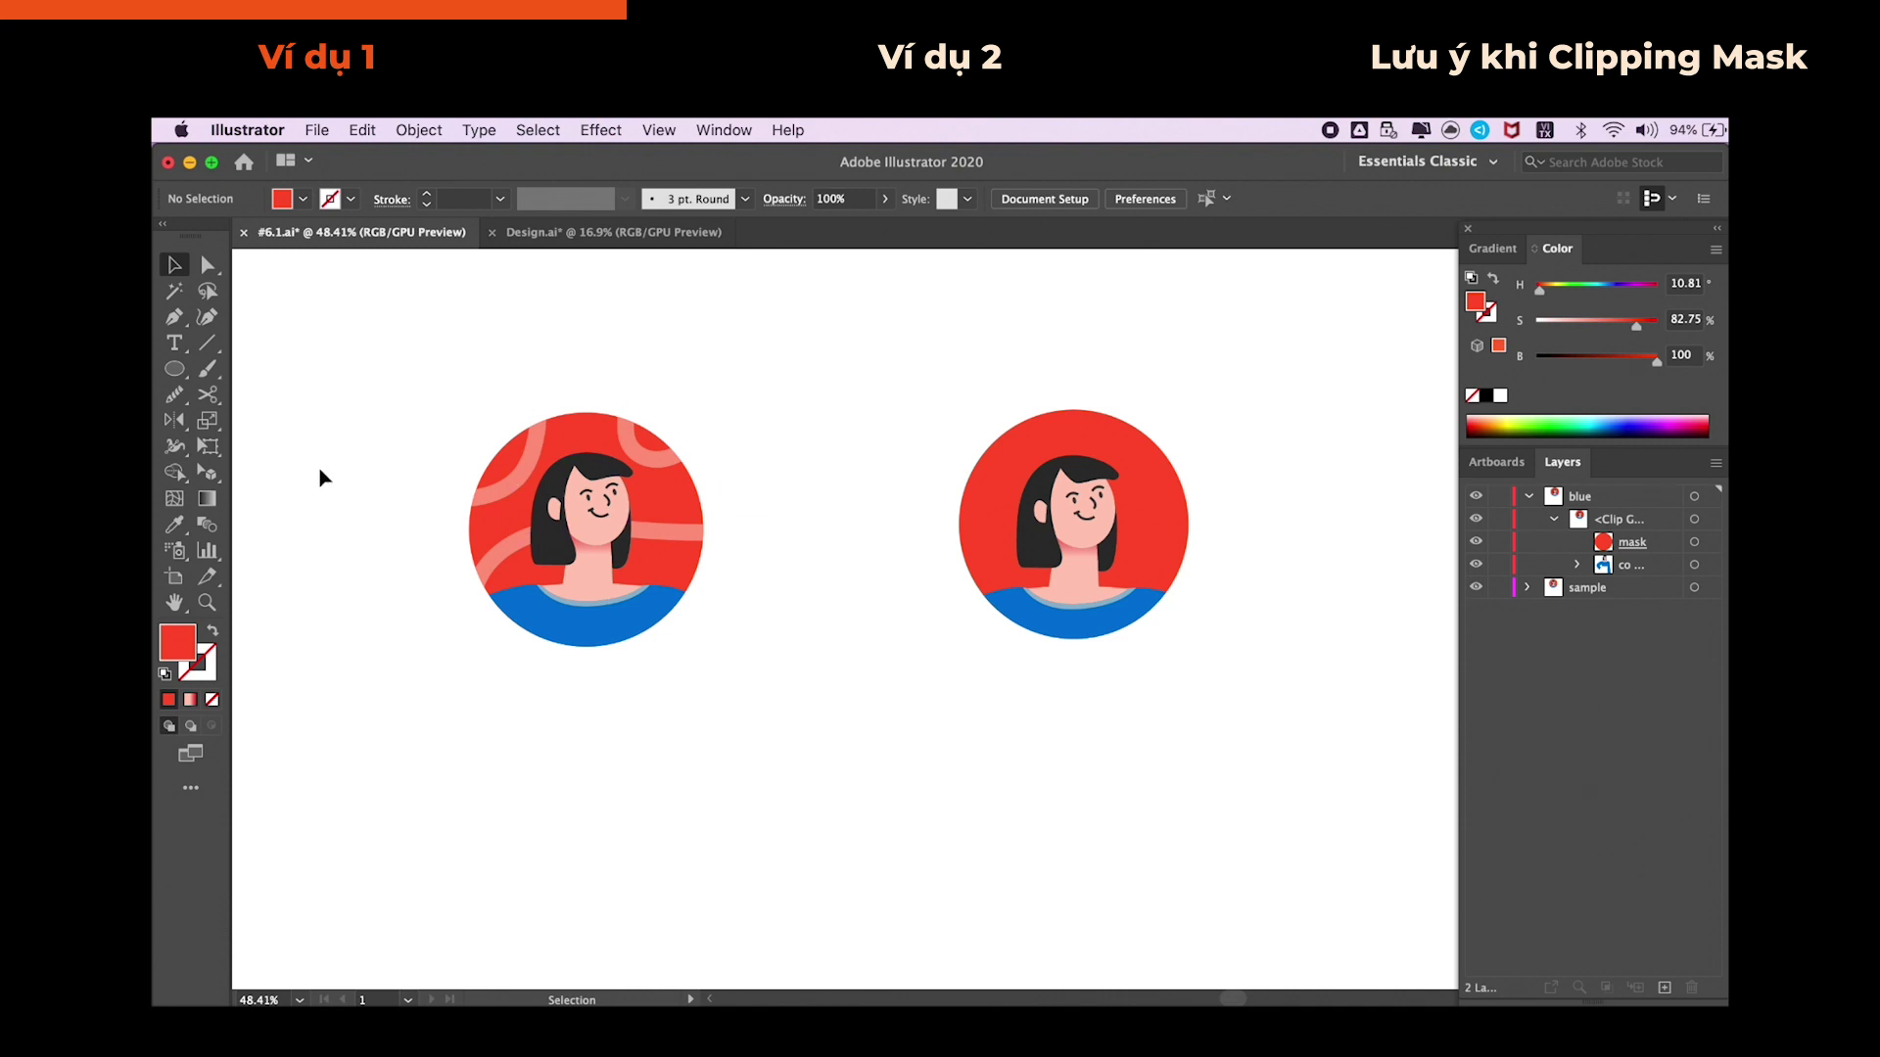
- Choose the Paintbrush with fill set to None and bring up the stroke Color Picker
left_click(206, 368)
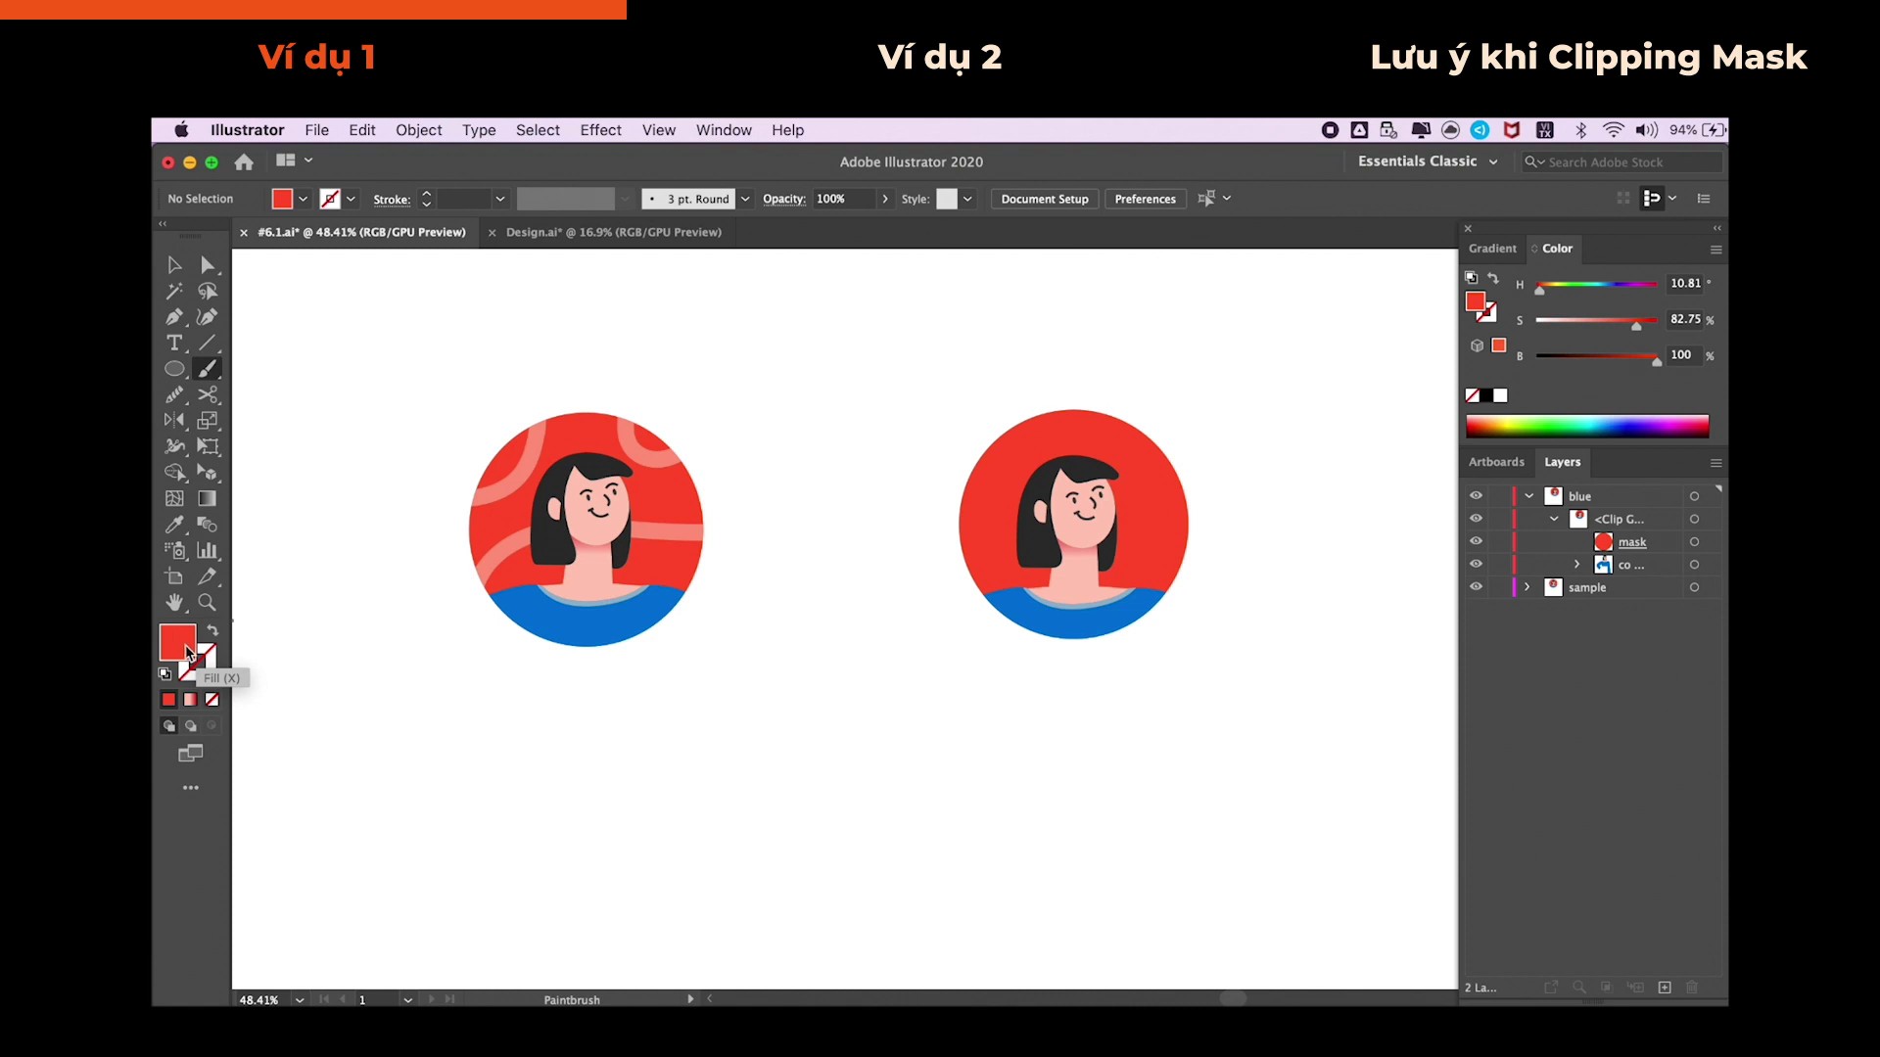
left_click(212, 699)
double_click(207, 674)
- Set the stroke colour to blue 135FCE
left_click_drag(1135, 752, 1136, 634)
left_click(1076, 578)
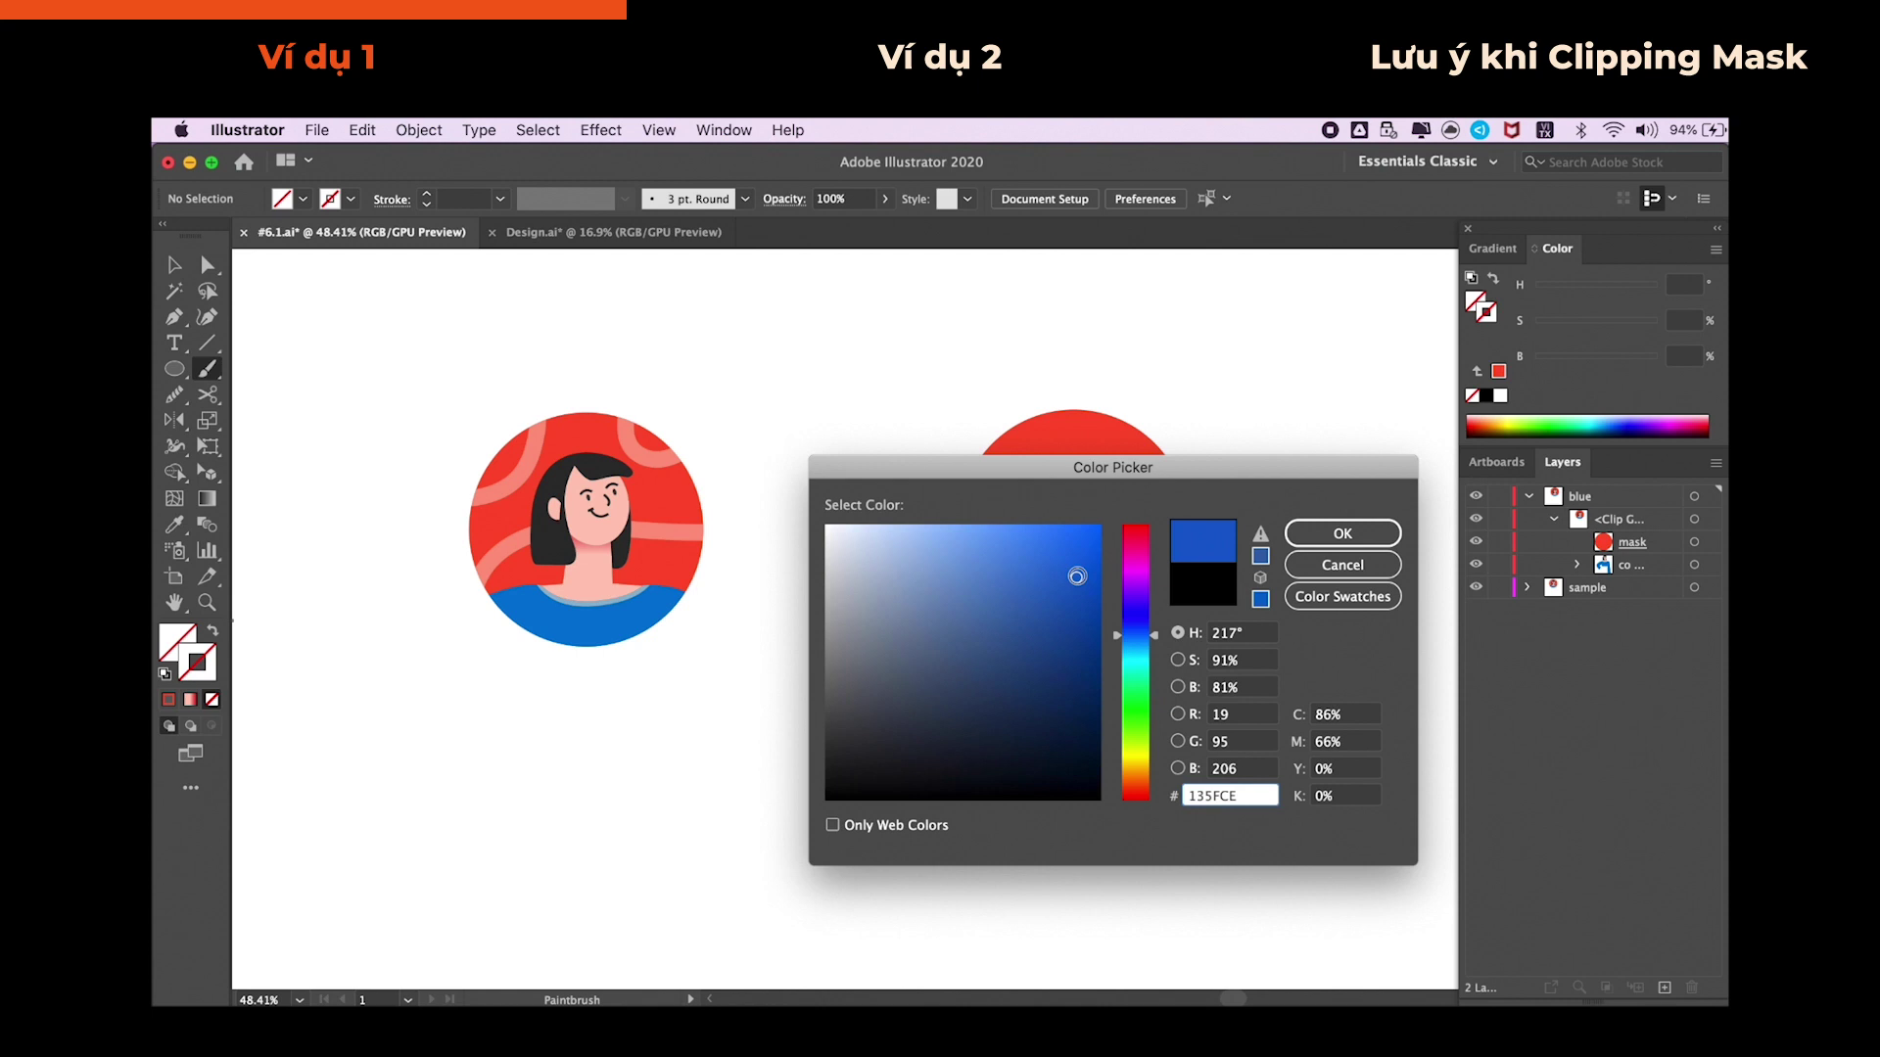
left_click(1342, 533)
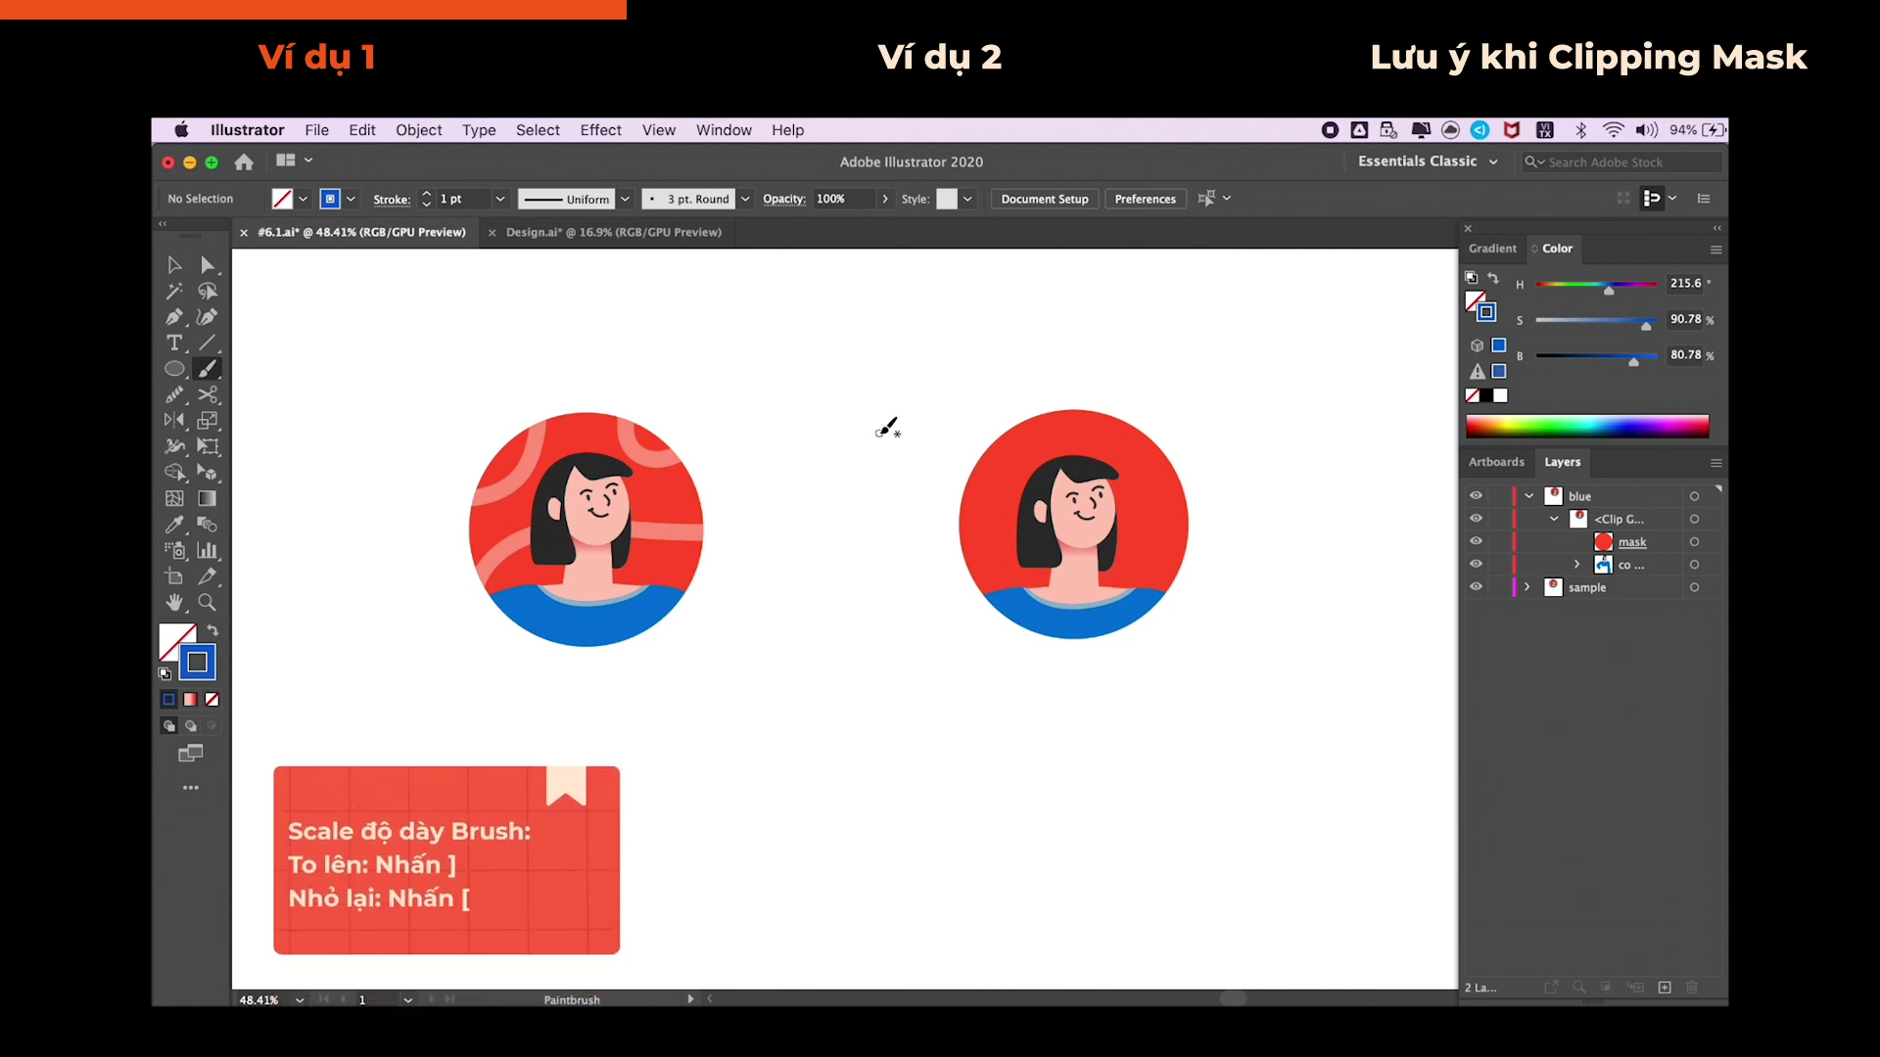
- Paint thick blue curves across the right avatar beyond its circle, then select them
mouse_move(926, 463)
left_mouse_down()
mouse_move(1077, 370)
mouse_move(1228, 533)
left_mouse_up()
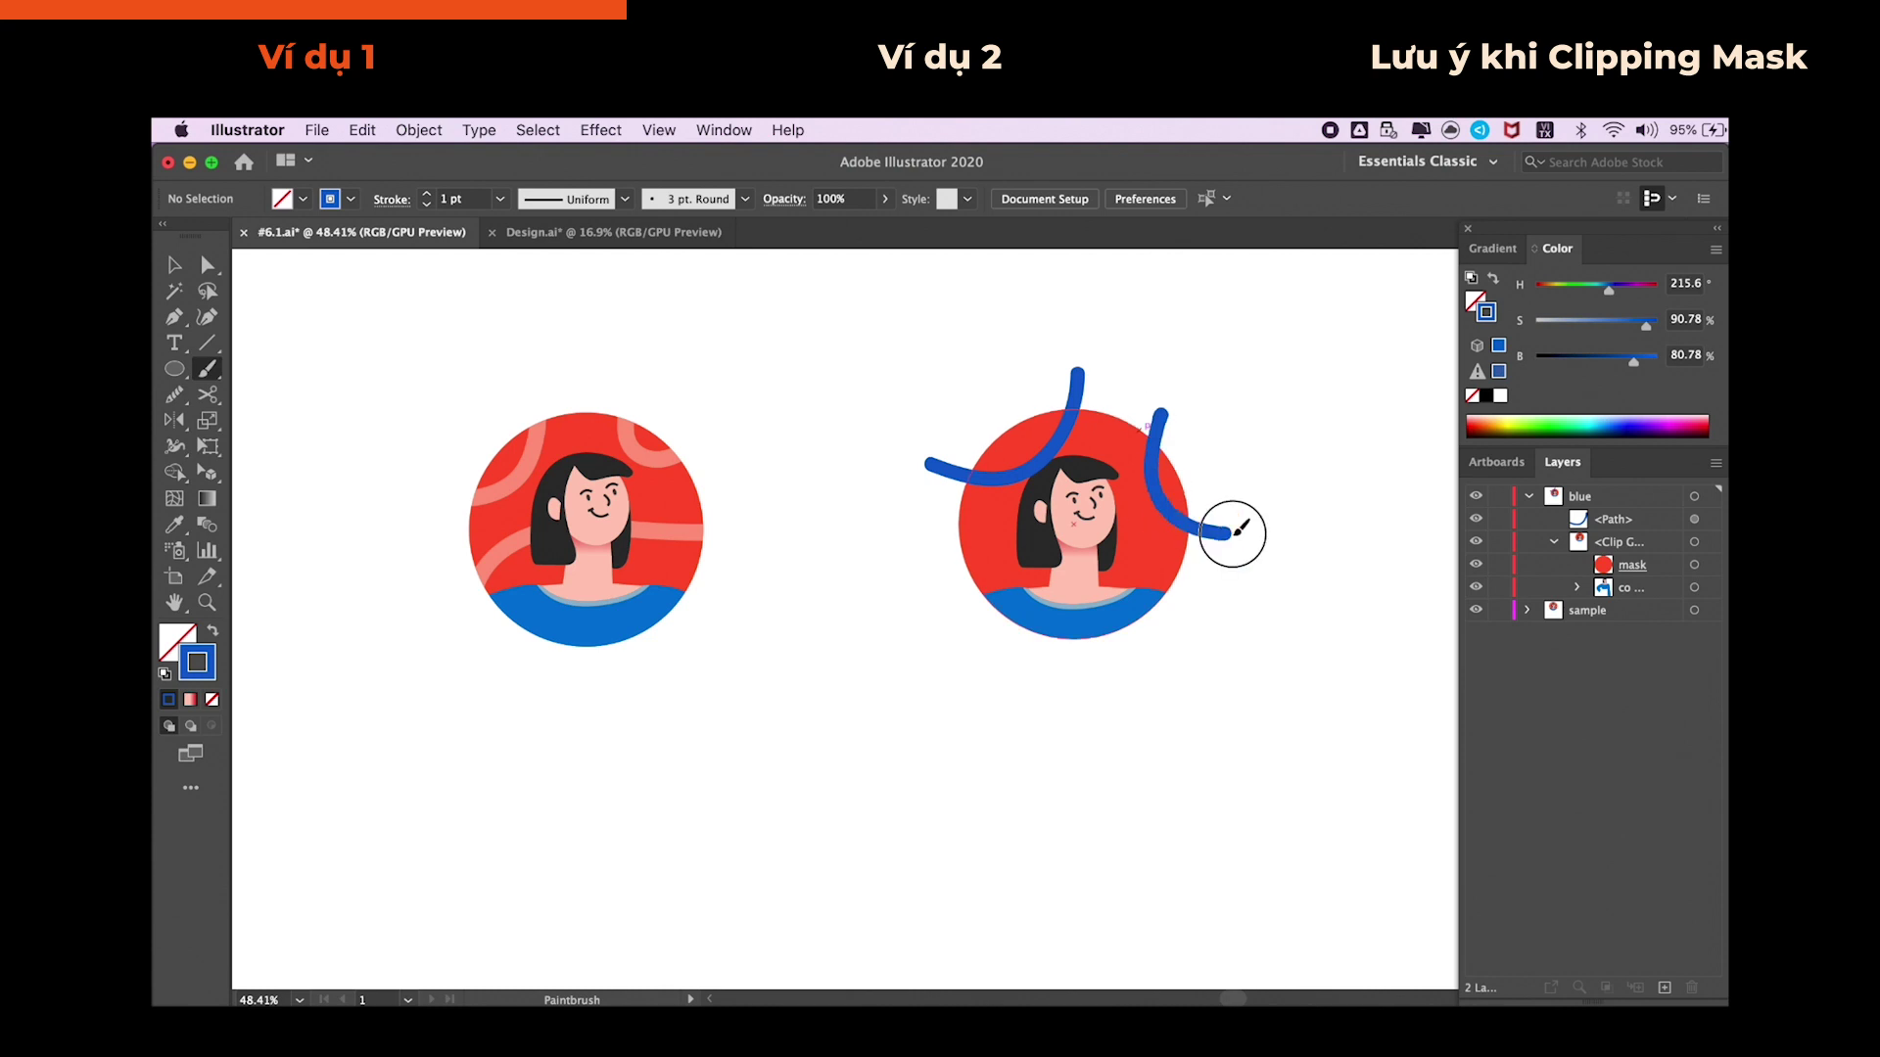
left_click_drag(915, 612, 1211, 585)
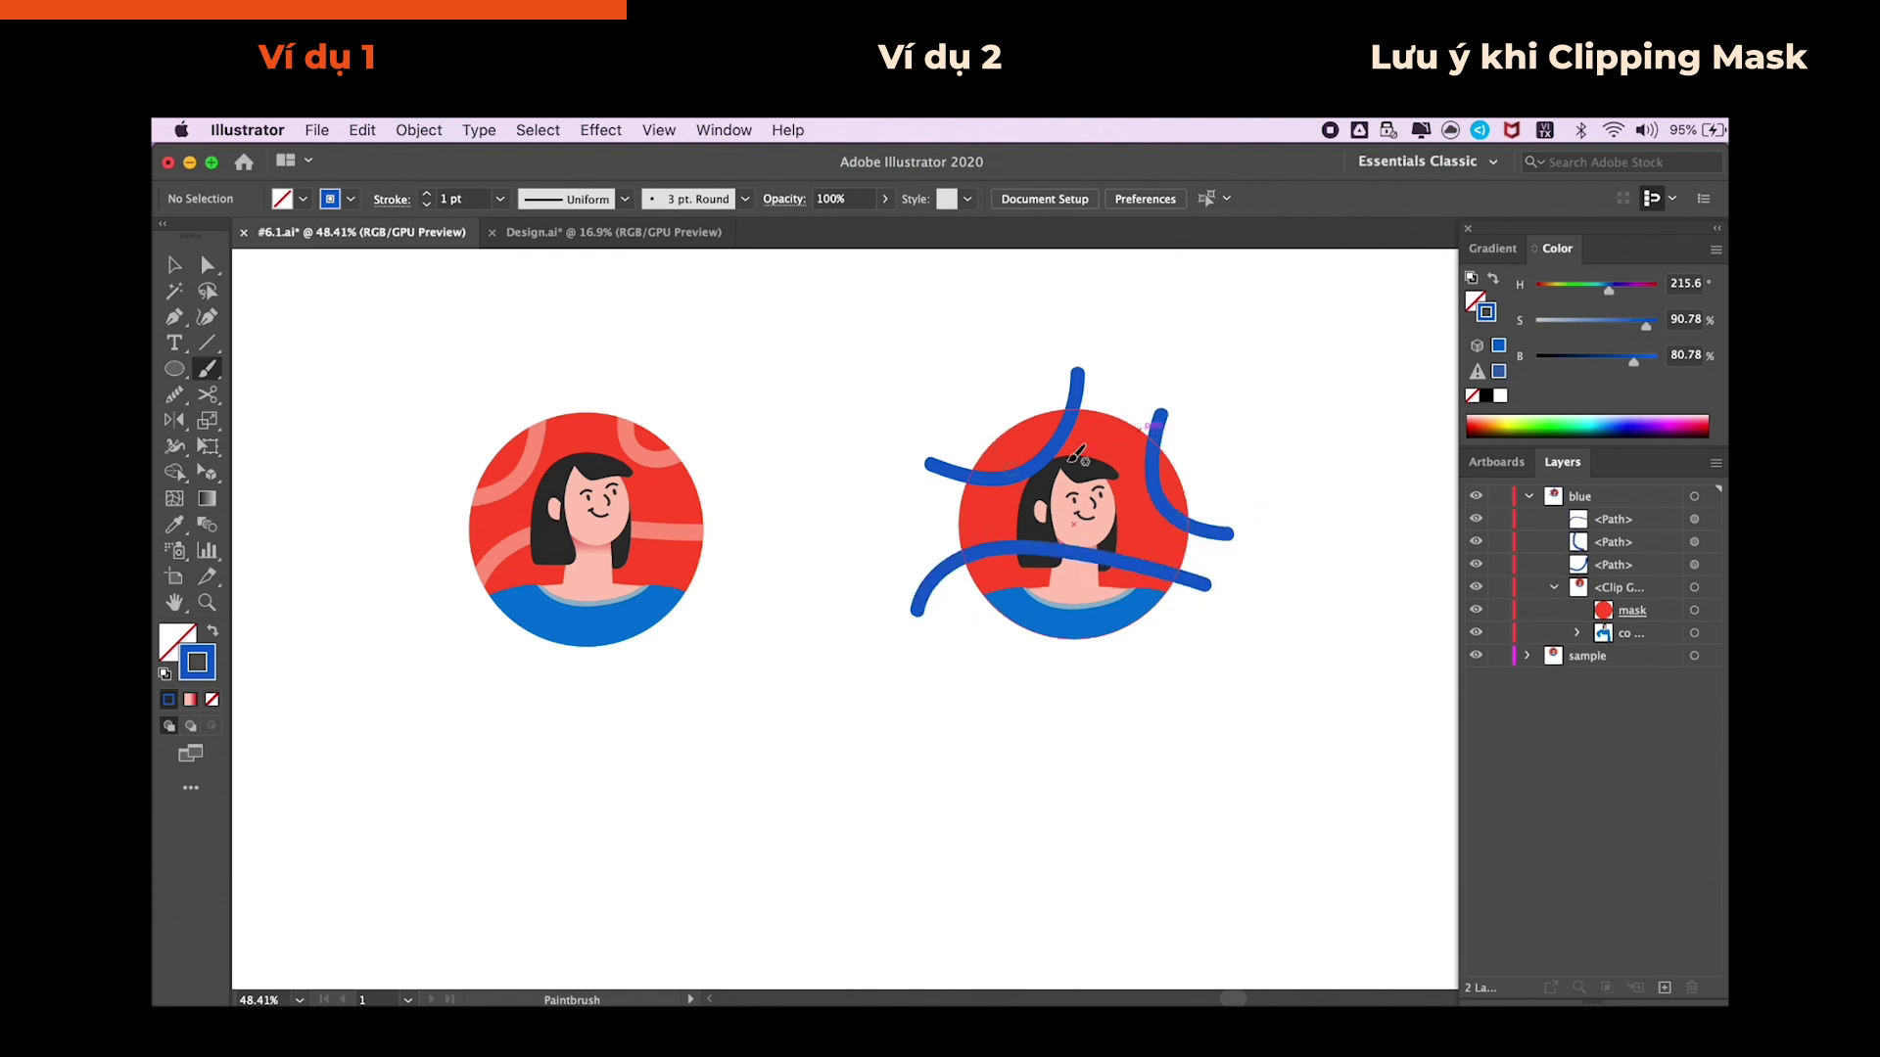
key("v")
left_click(1224, 537)
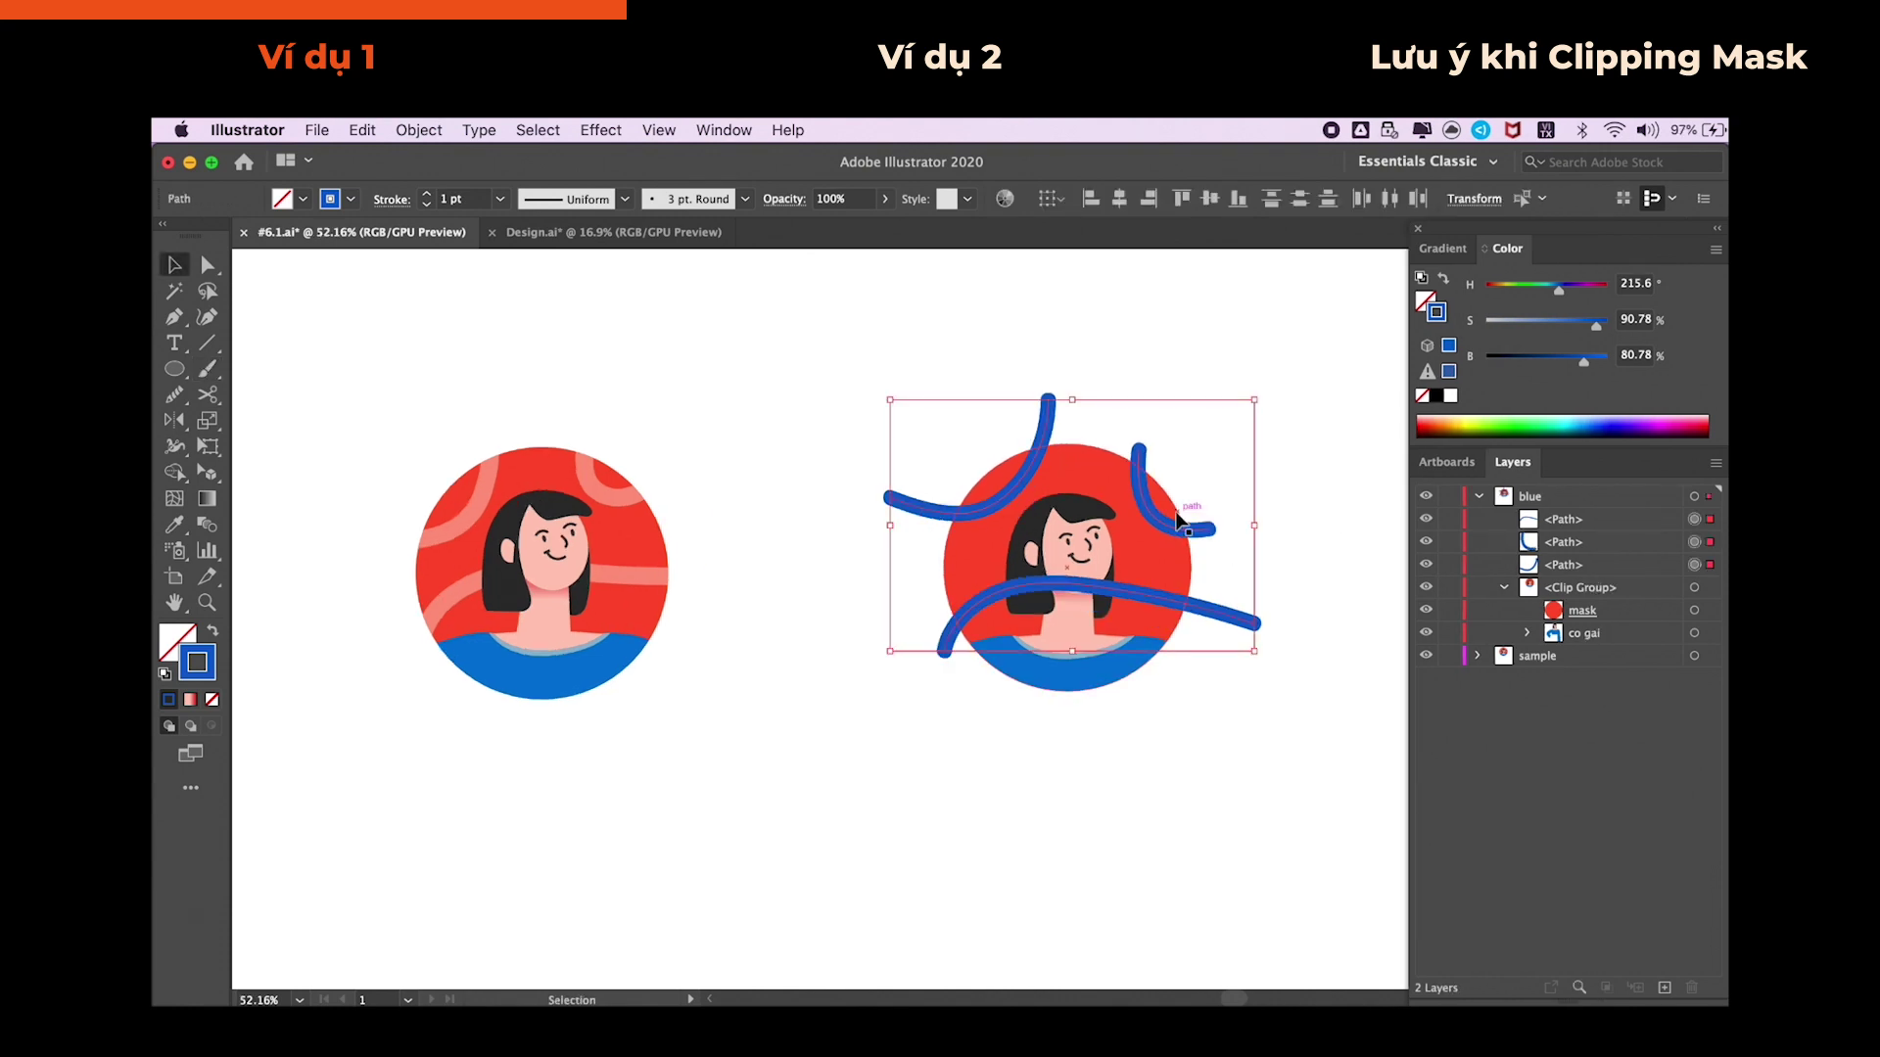
- Group the blue curves as 'duong cong' and move the group into the Clip Group
key("ctrl+g")
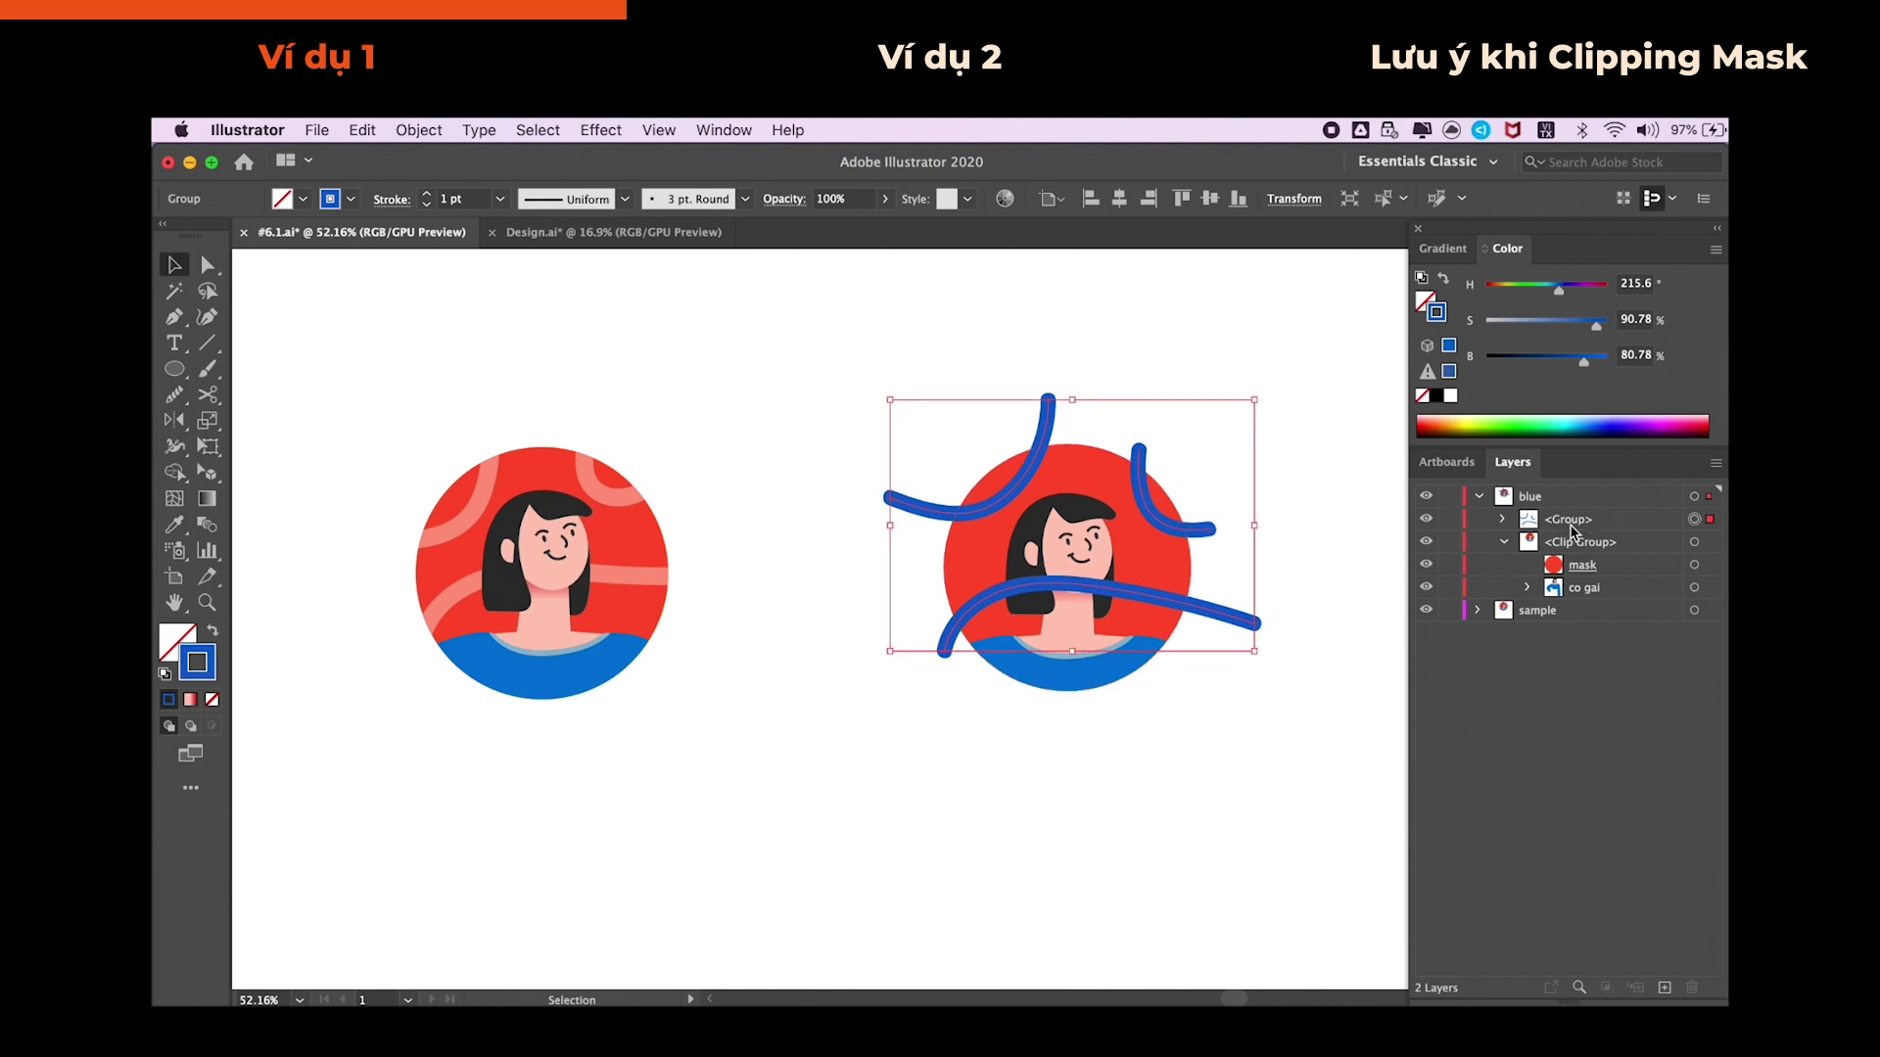
double_click(1571, 523)
type("duong cong")
key("Return")
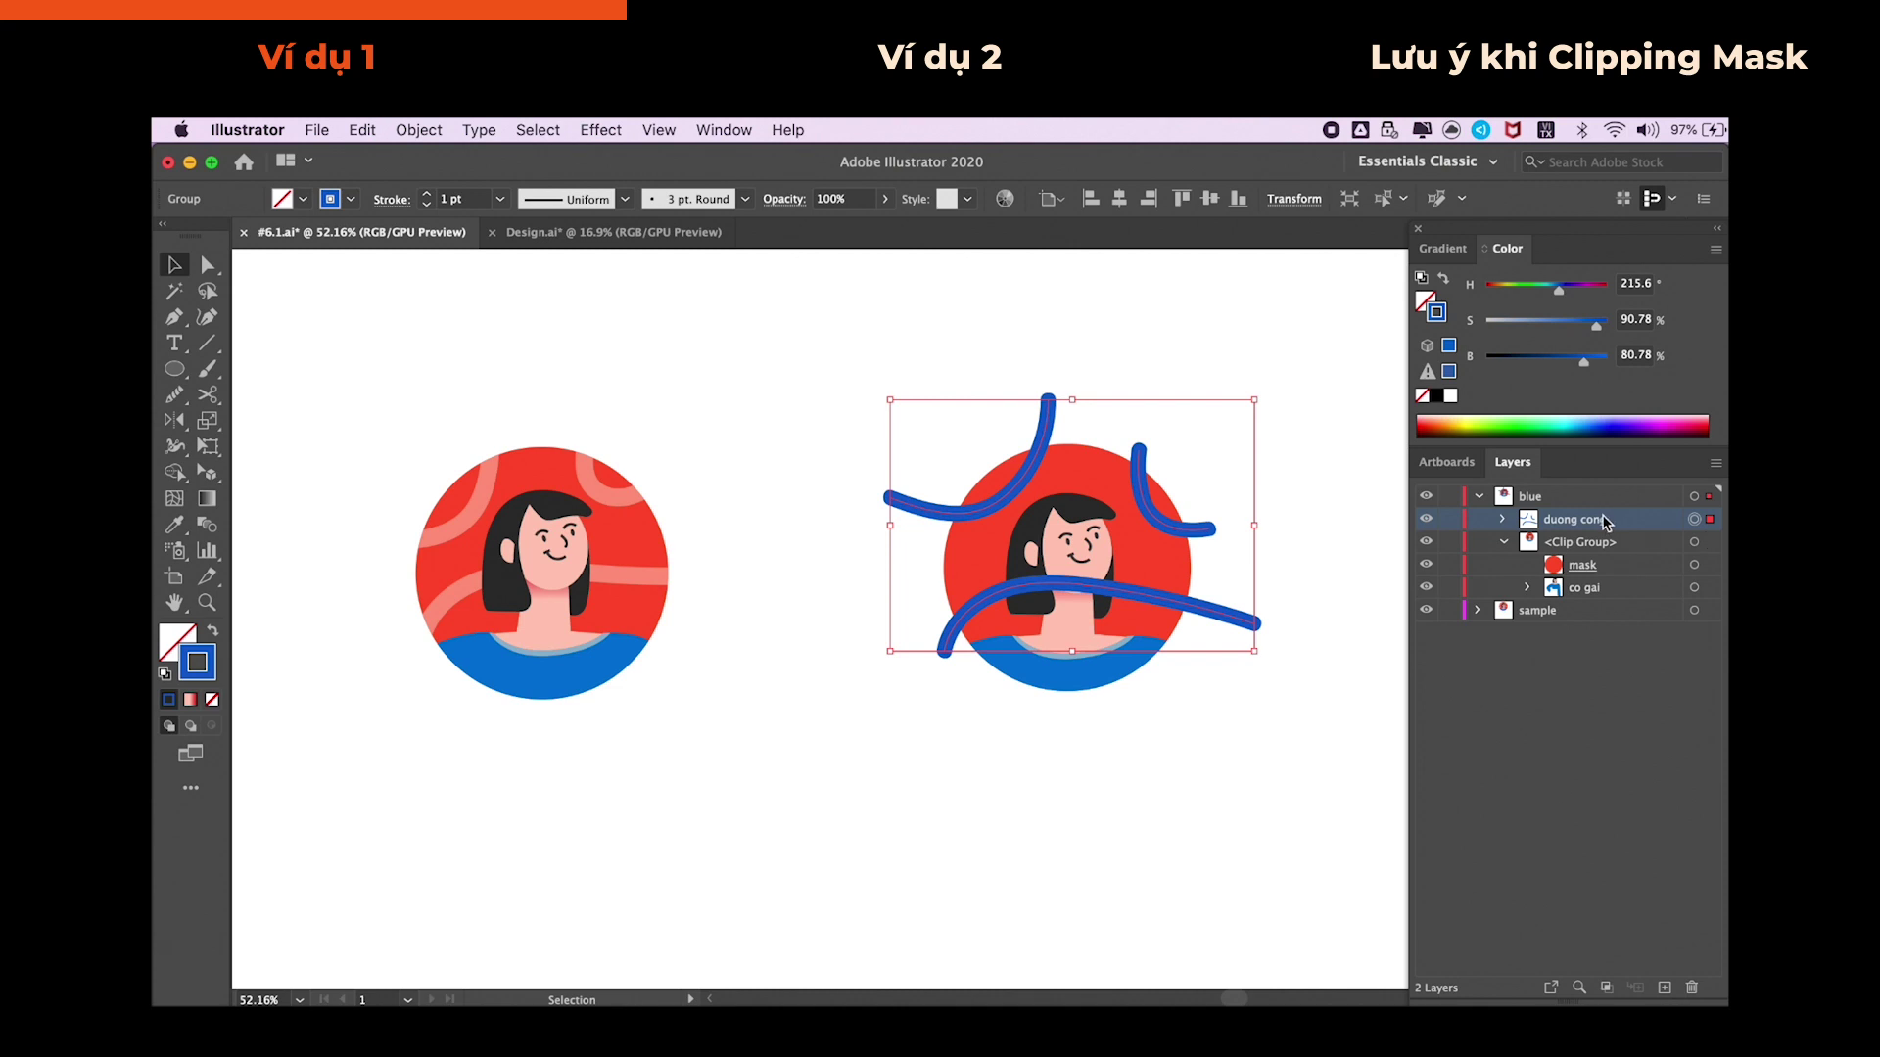
left_click_drag(1604, 522, 1625, 581)
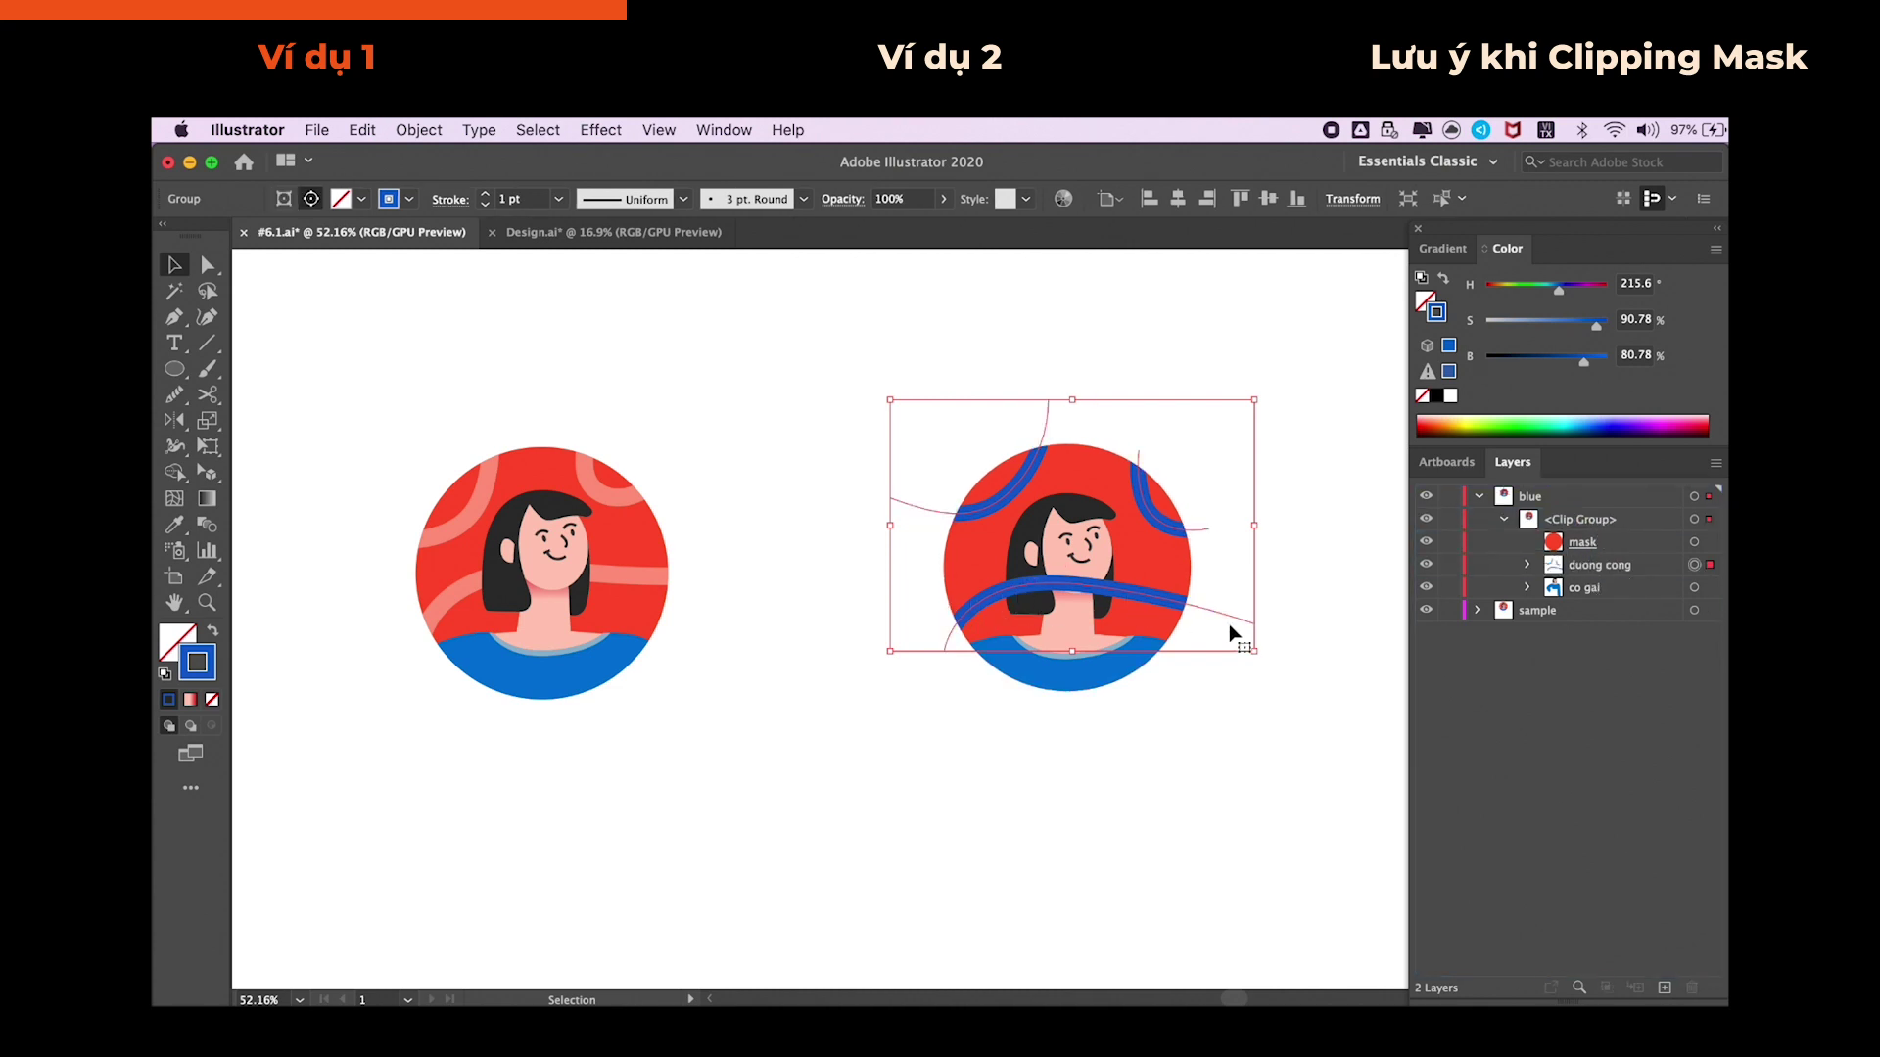
- Move duong cong below co gai so the curves pass behind the girl, then select it
left_click_drag(1611, 575, 1614, 602)
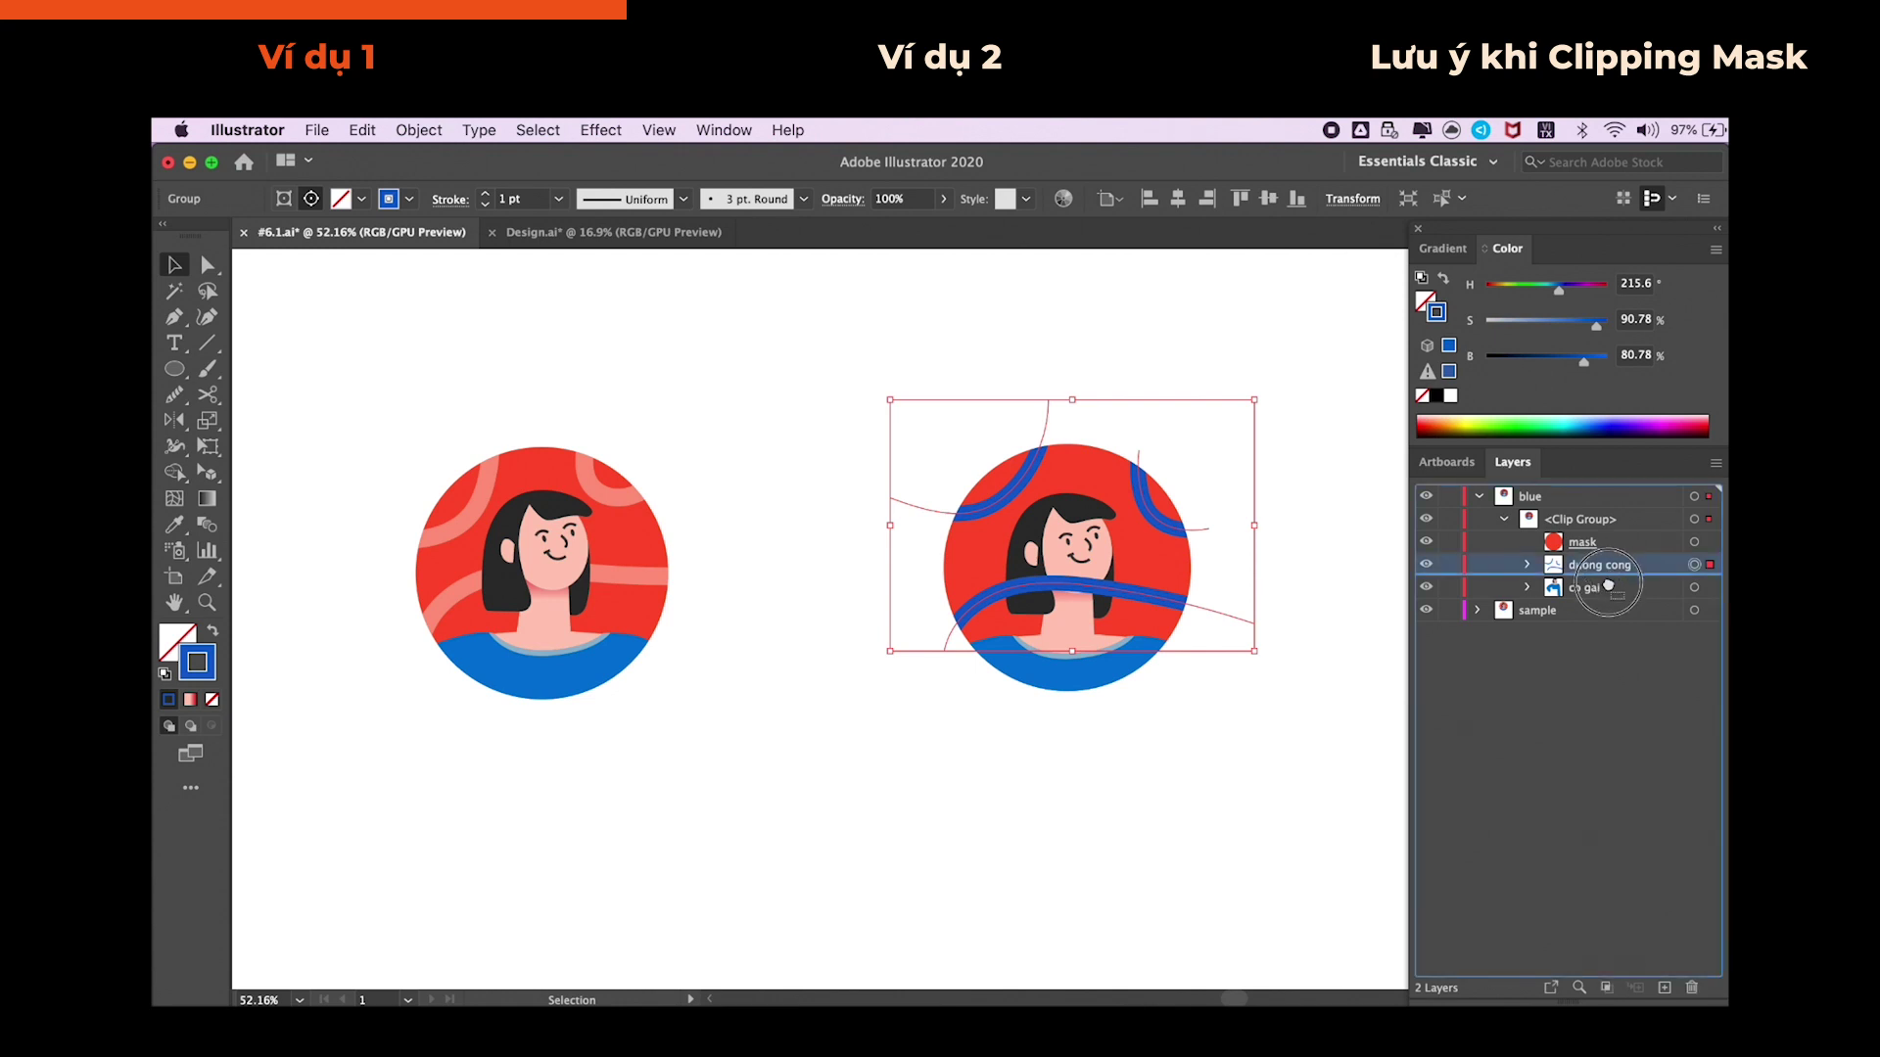
left_click(1180, 631)
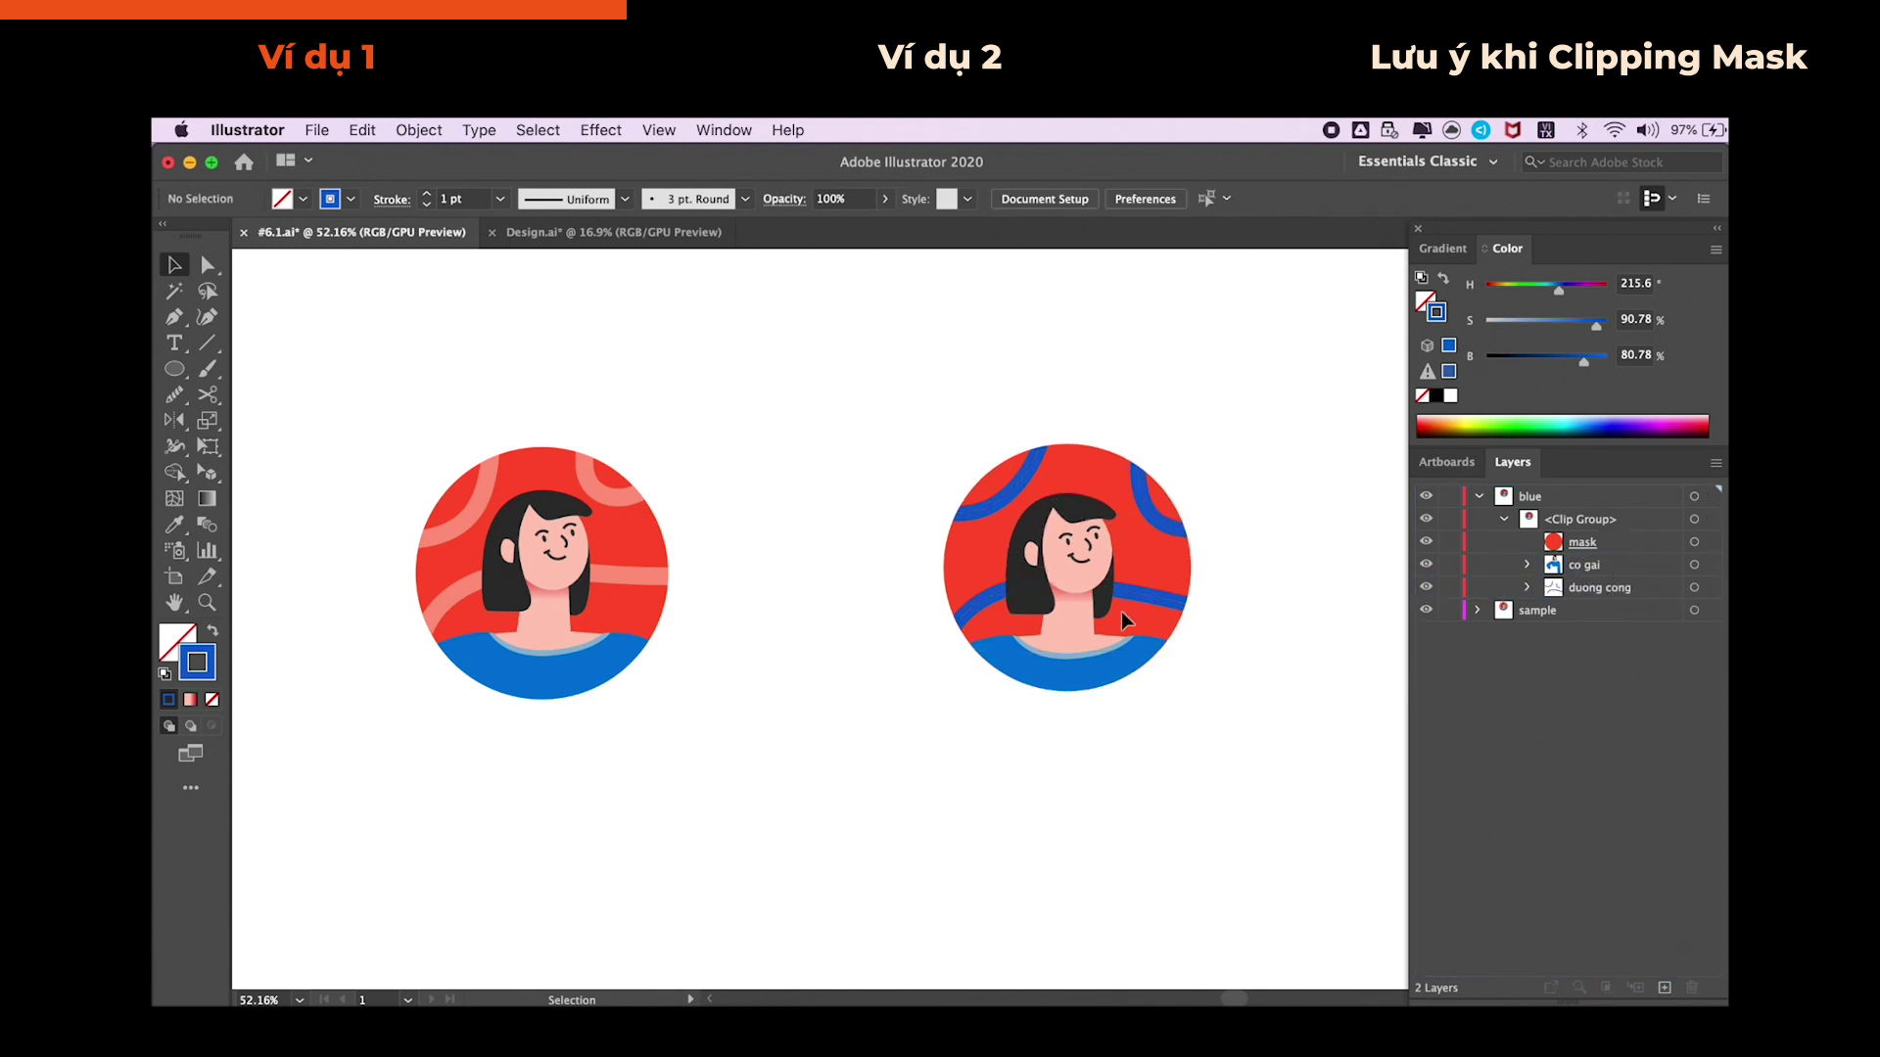
left_click(1695, 588)
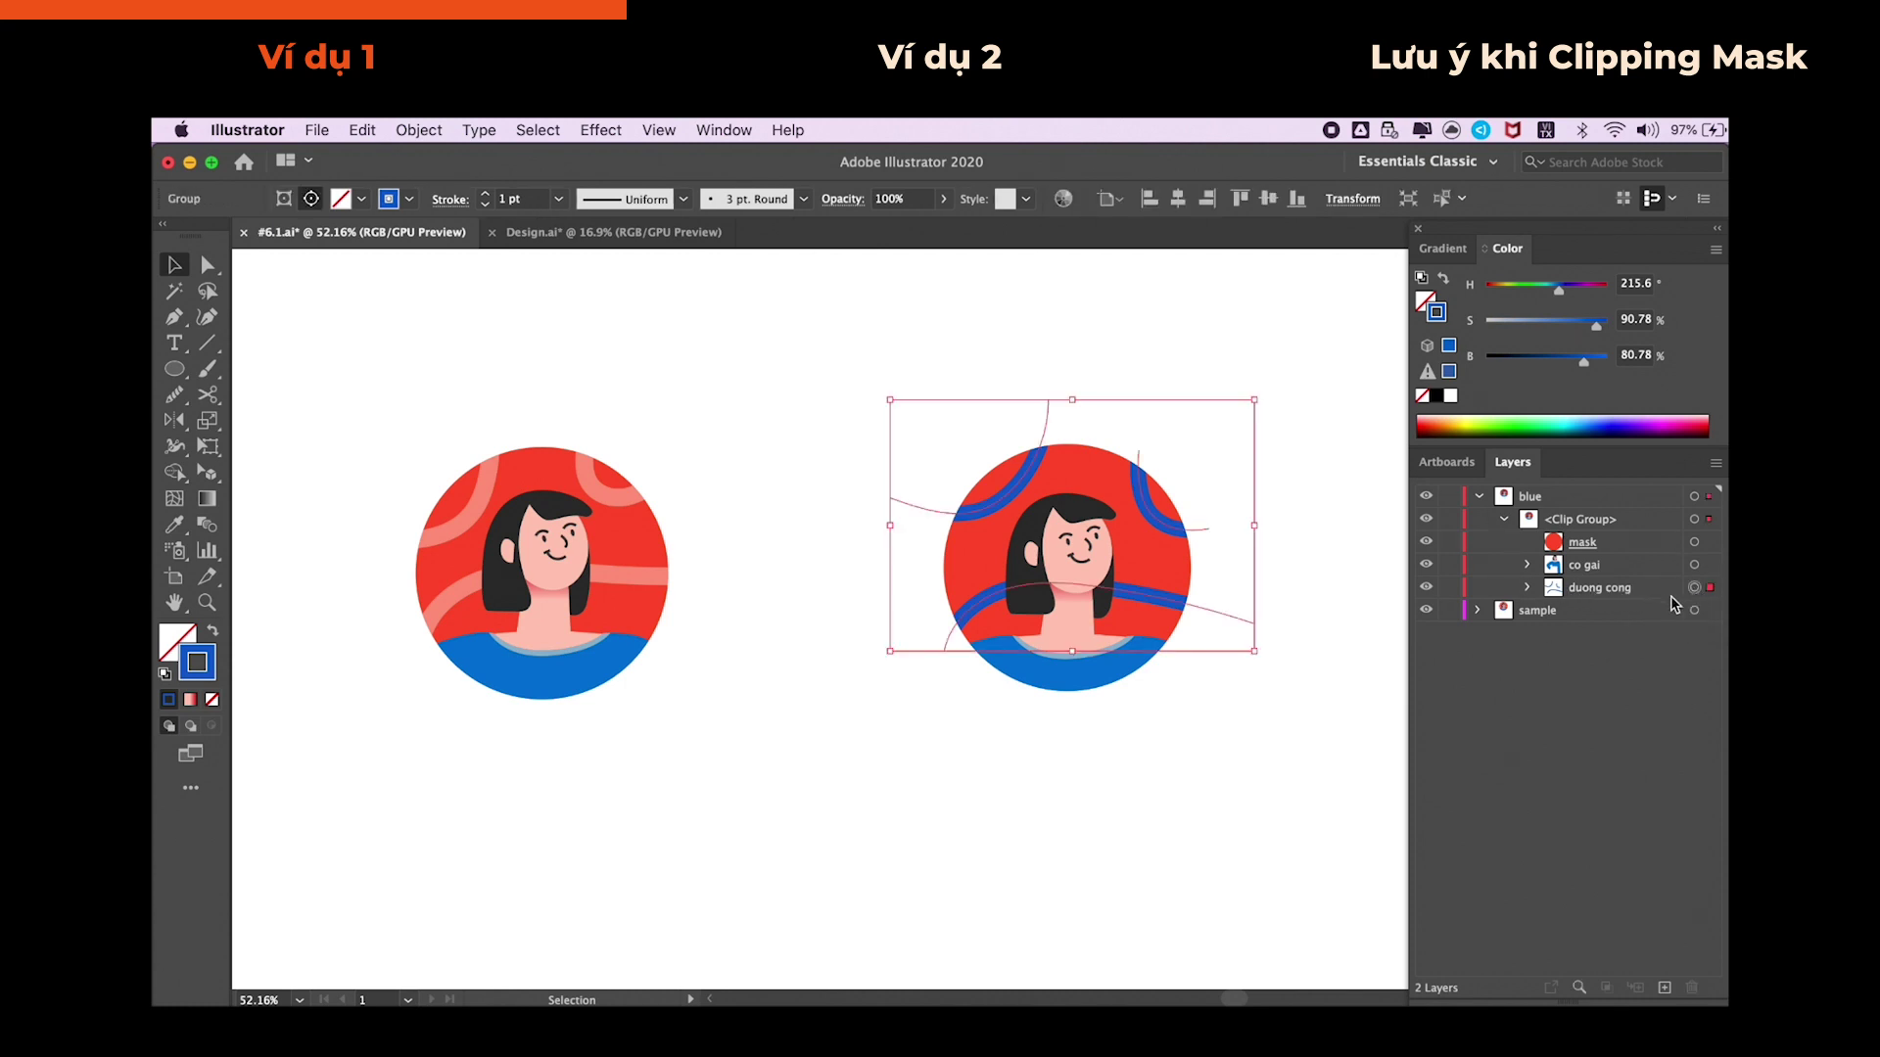
- Make the right avatar's curves a white stroke at 50% opacity, then deselect
left_click(1452, 396)
left_click(901, 201)
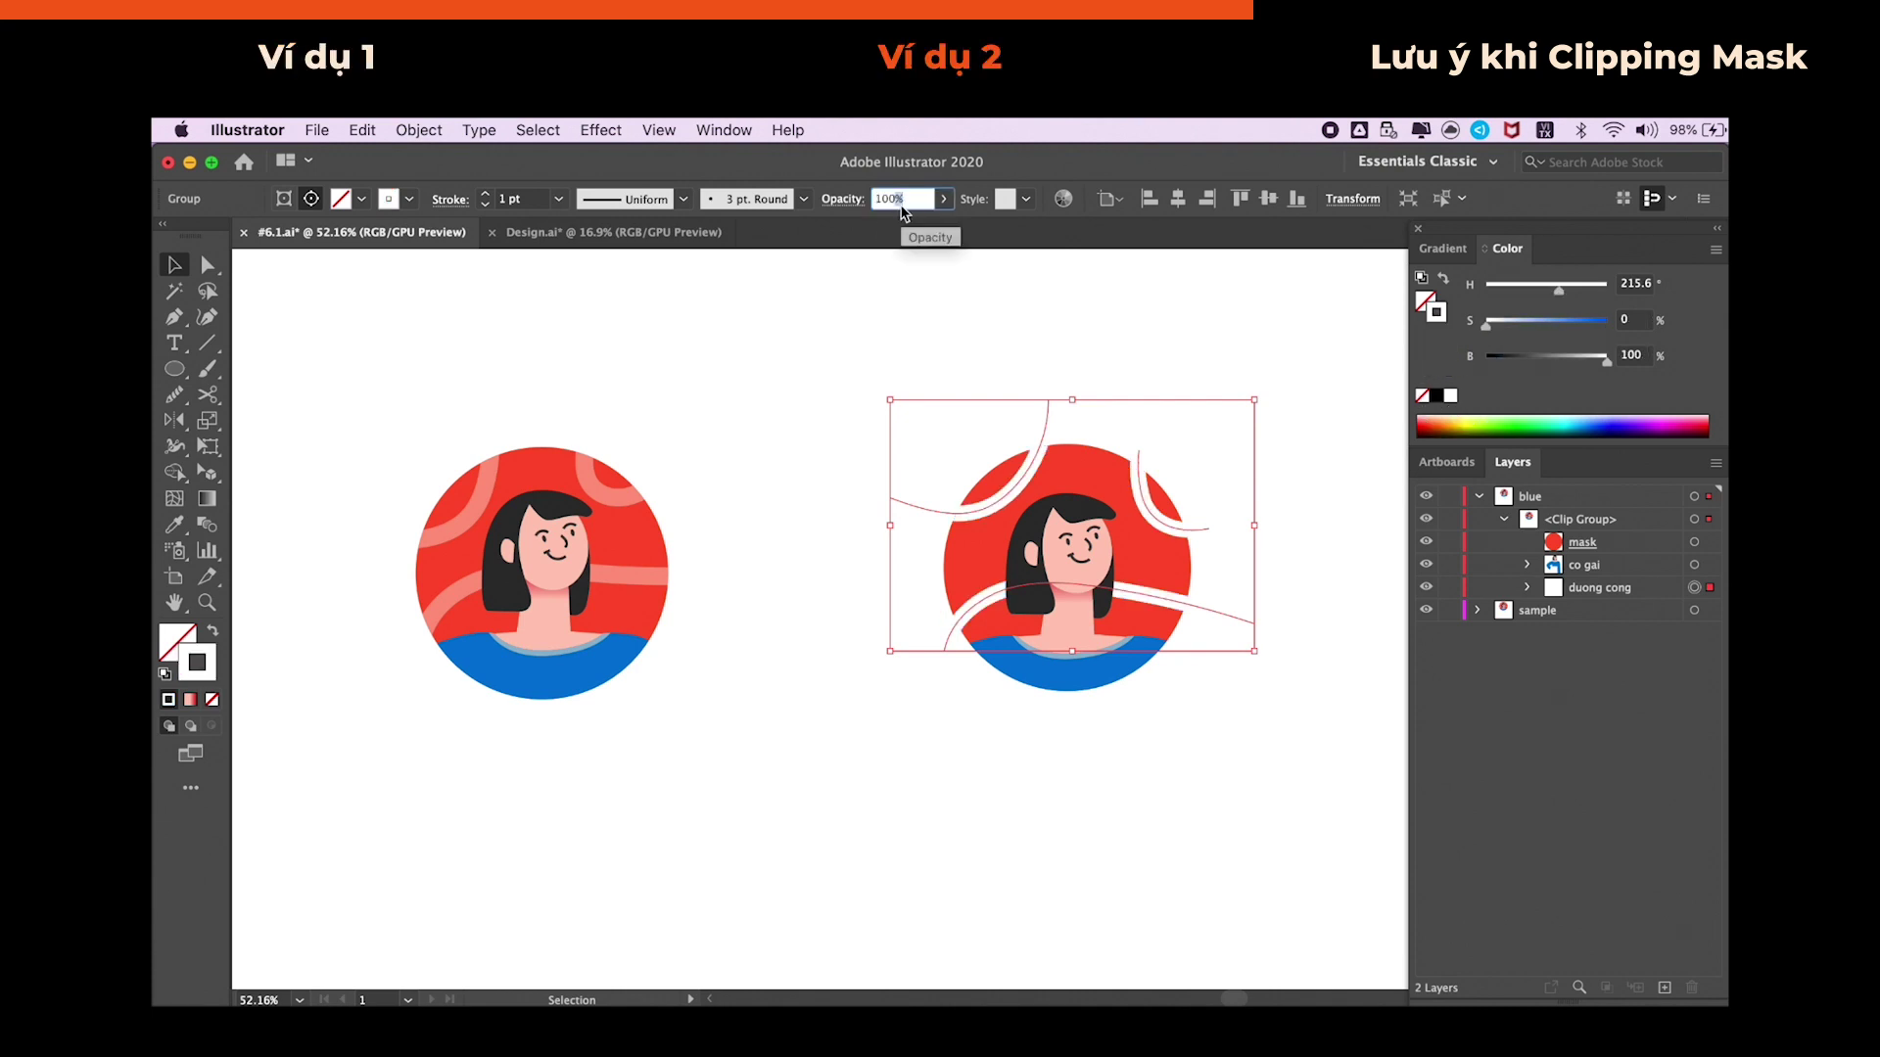
double_click(906, 195)
type("50")
key("Return")
left_click(1287, 642)
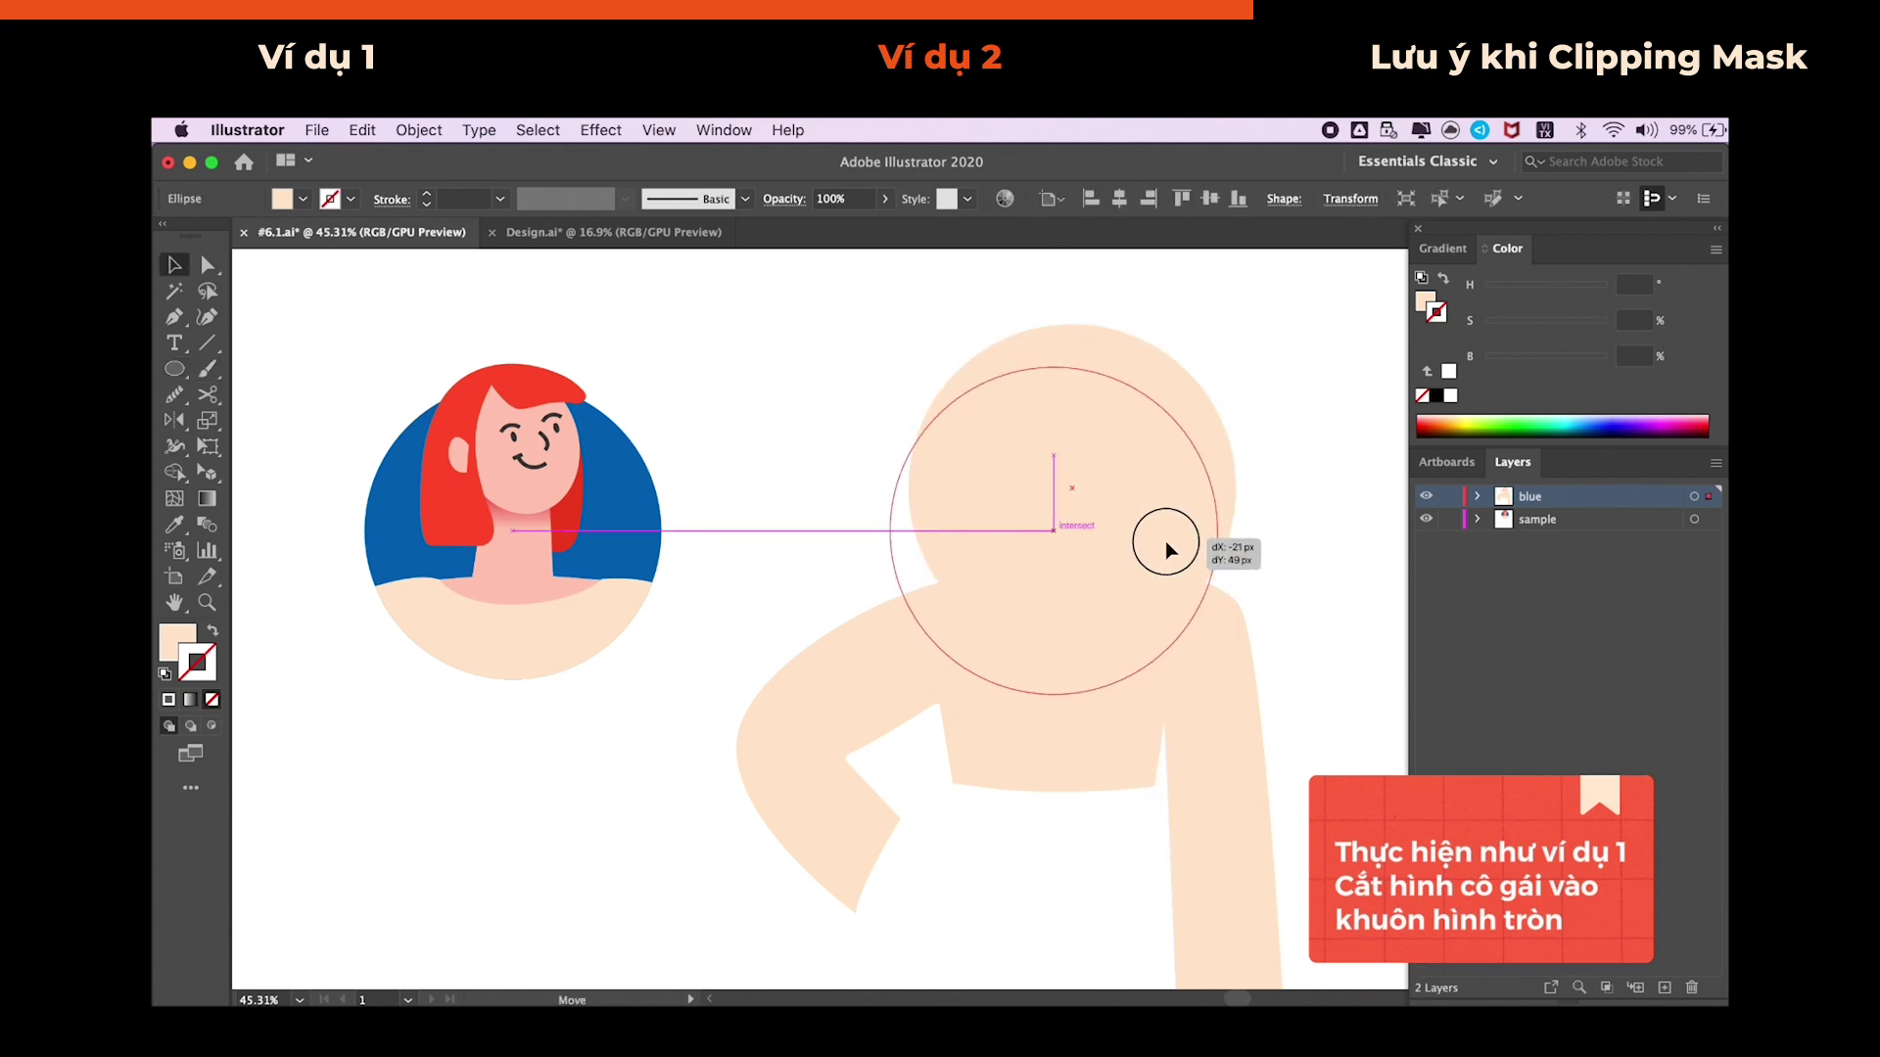
- Draw a circle over the girl's head and name its layer 'mask'
left_click_drag(1165, 549, 1165, 551)
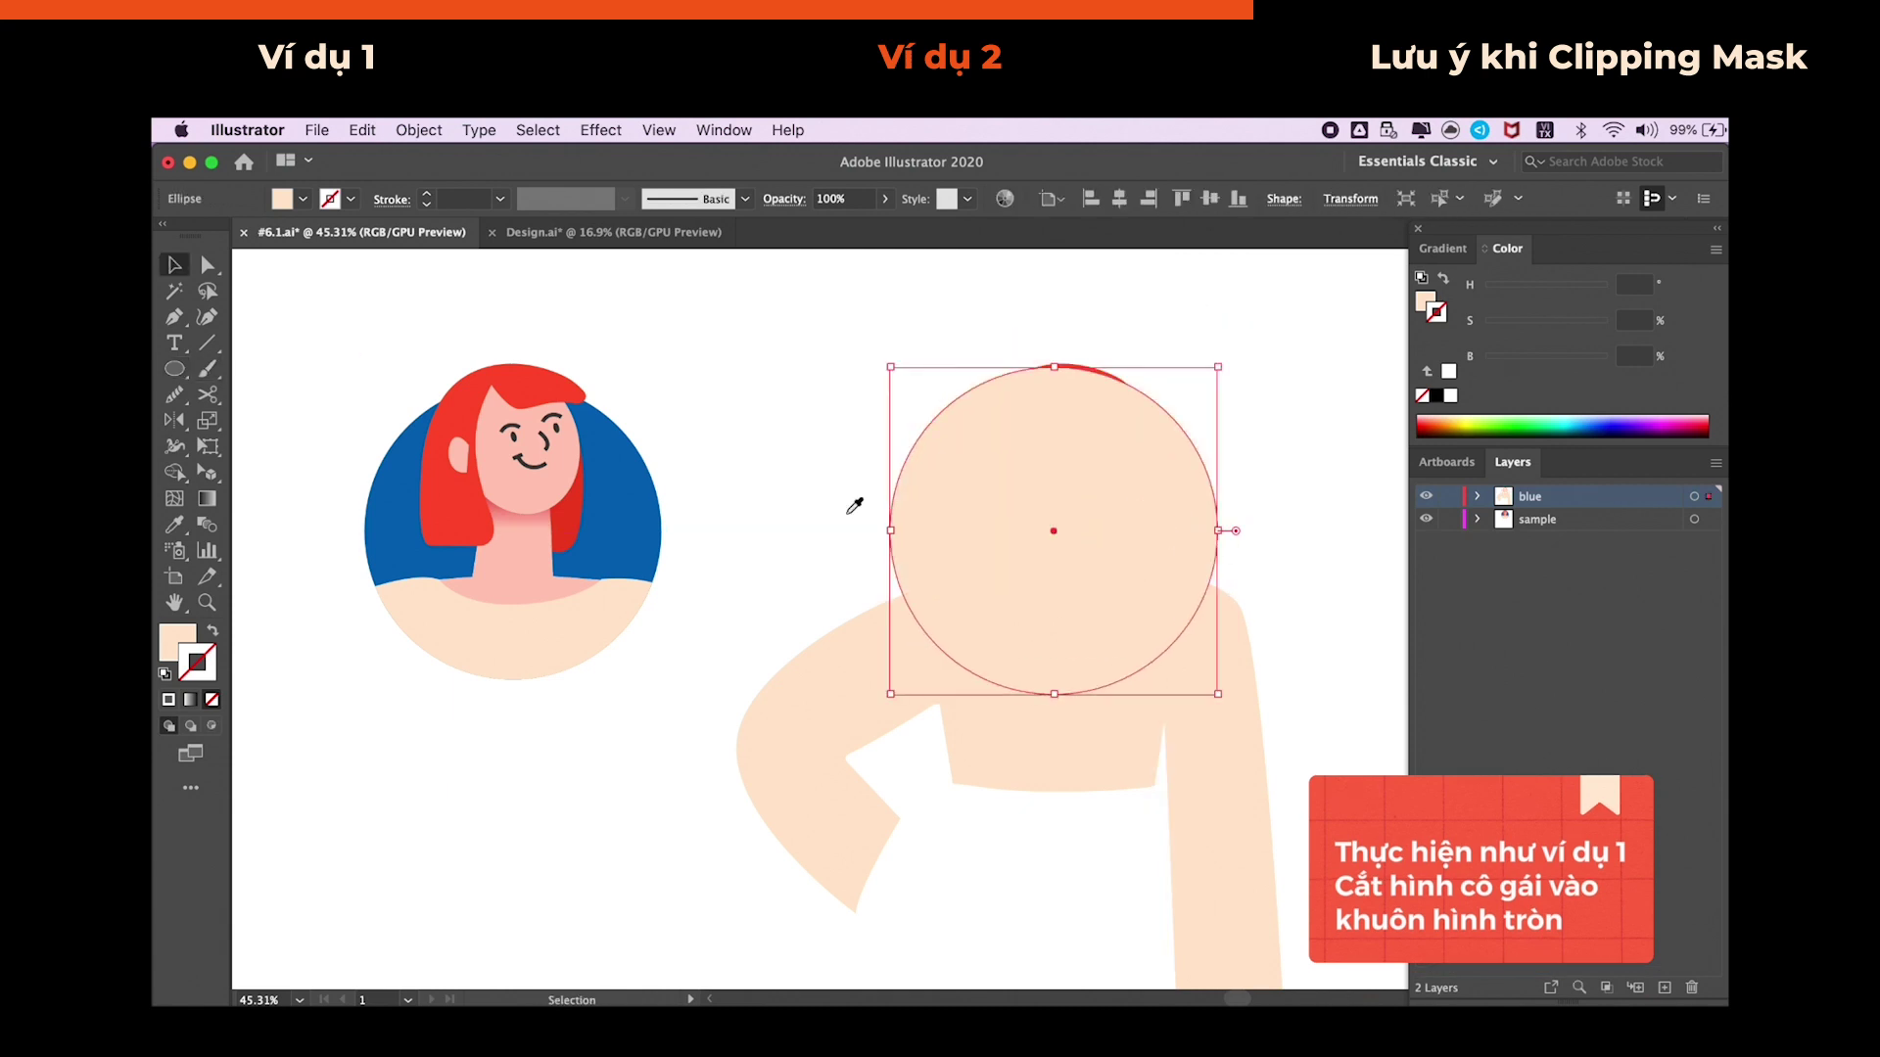
left_click(1478, 496)
double_click(1566, 519)
type("măsk")
- Clip the girl into the mask circle with Object > Clipping Mask > Make
left_click_drag(979, 861, 814, 326)
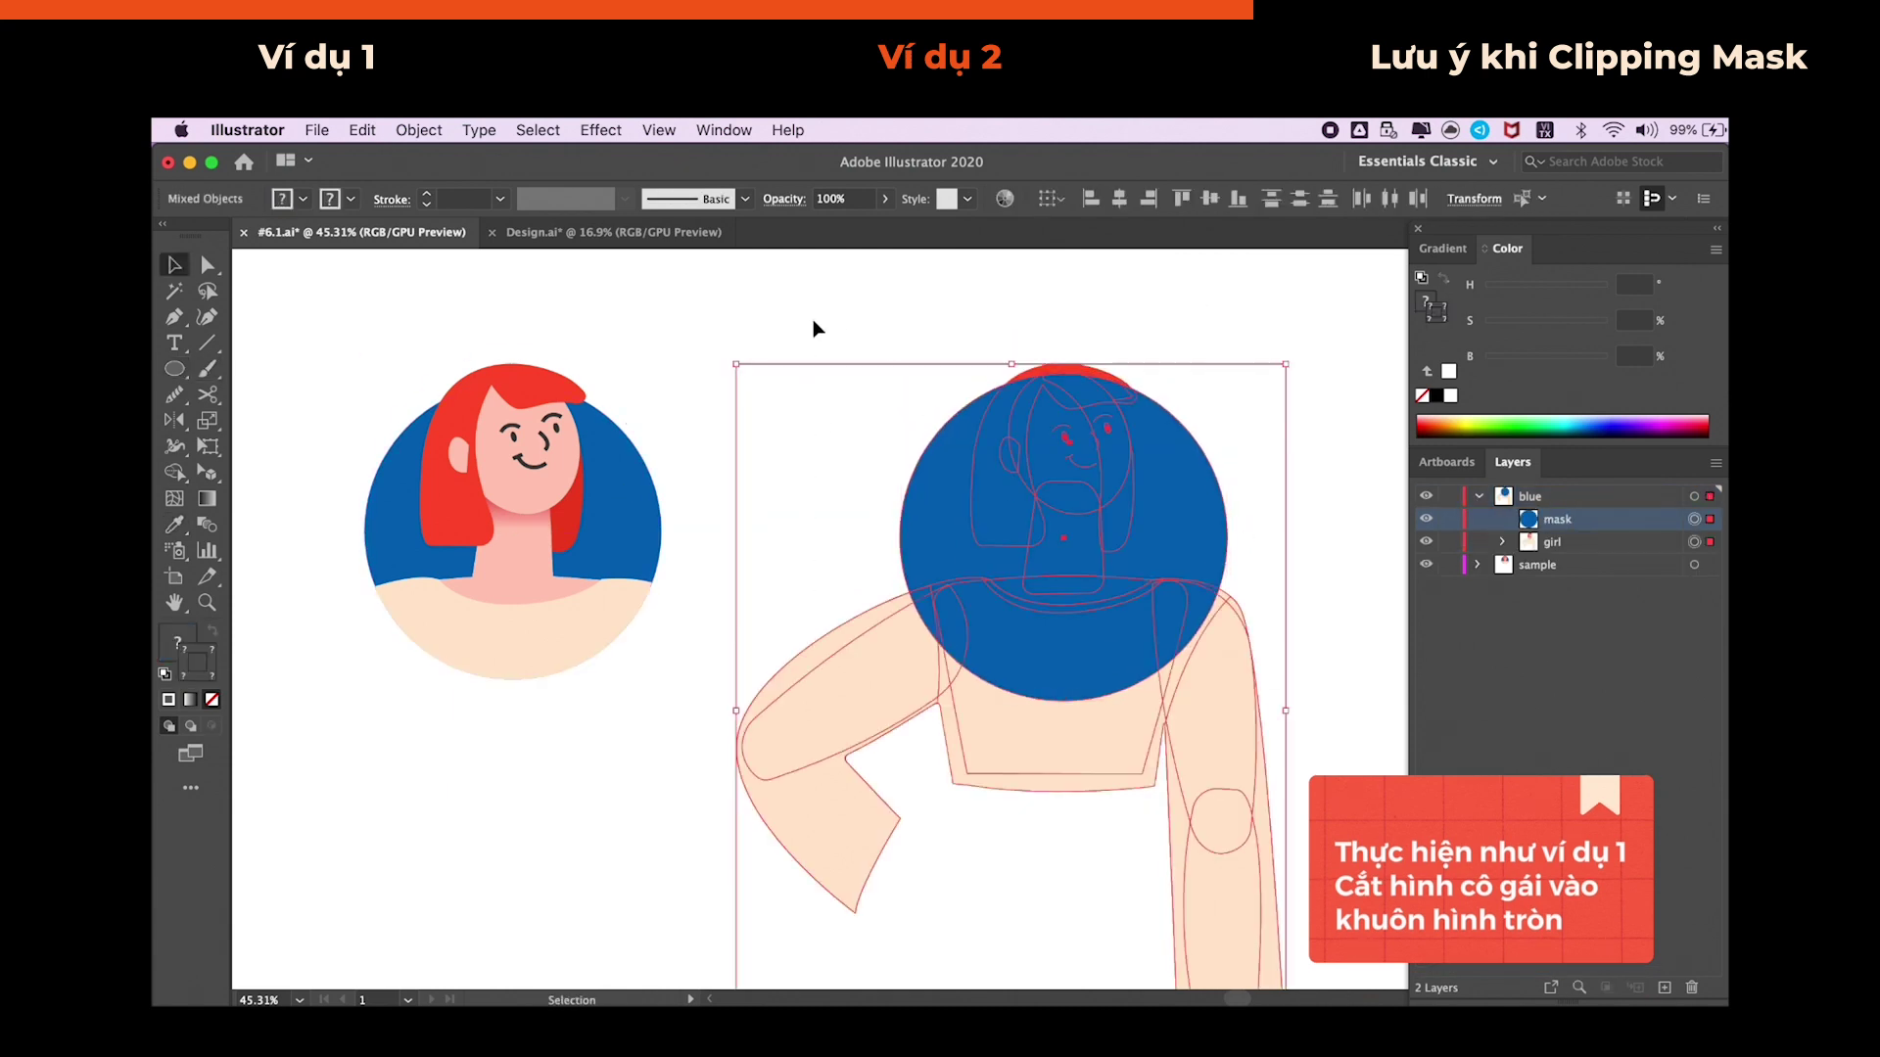
left_click(421, 131)
left_click(668, 822)
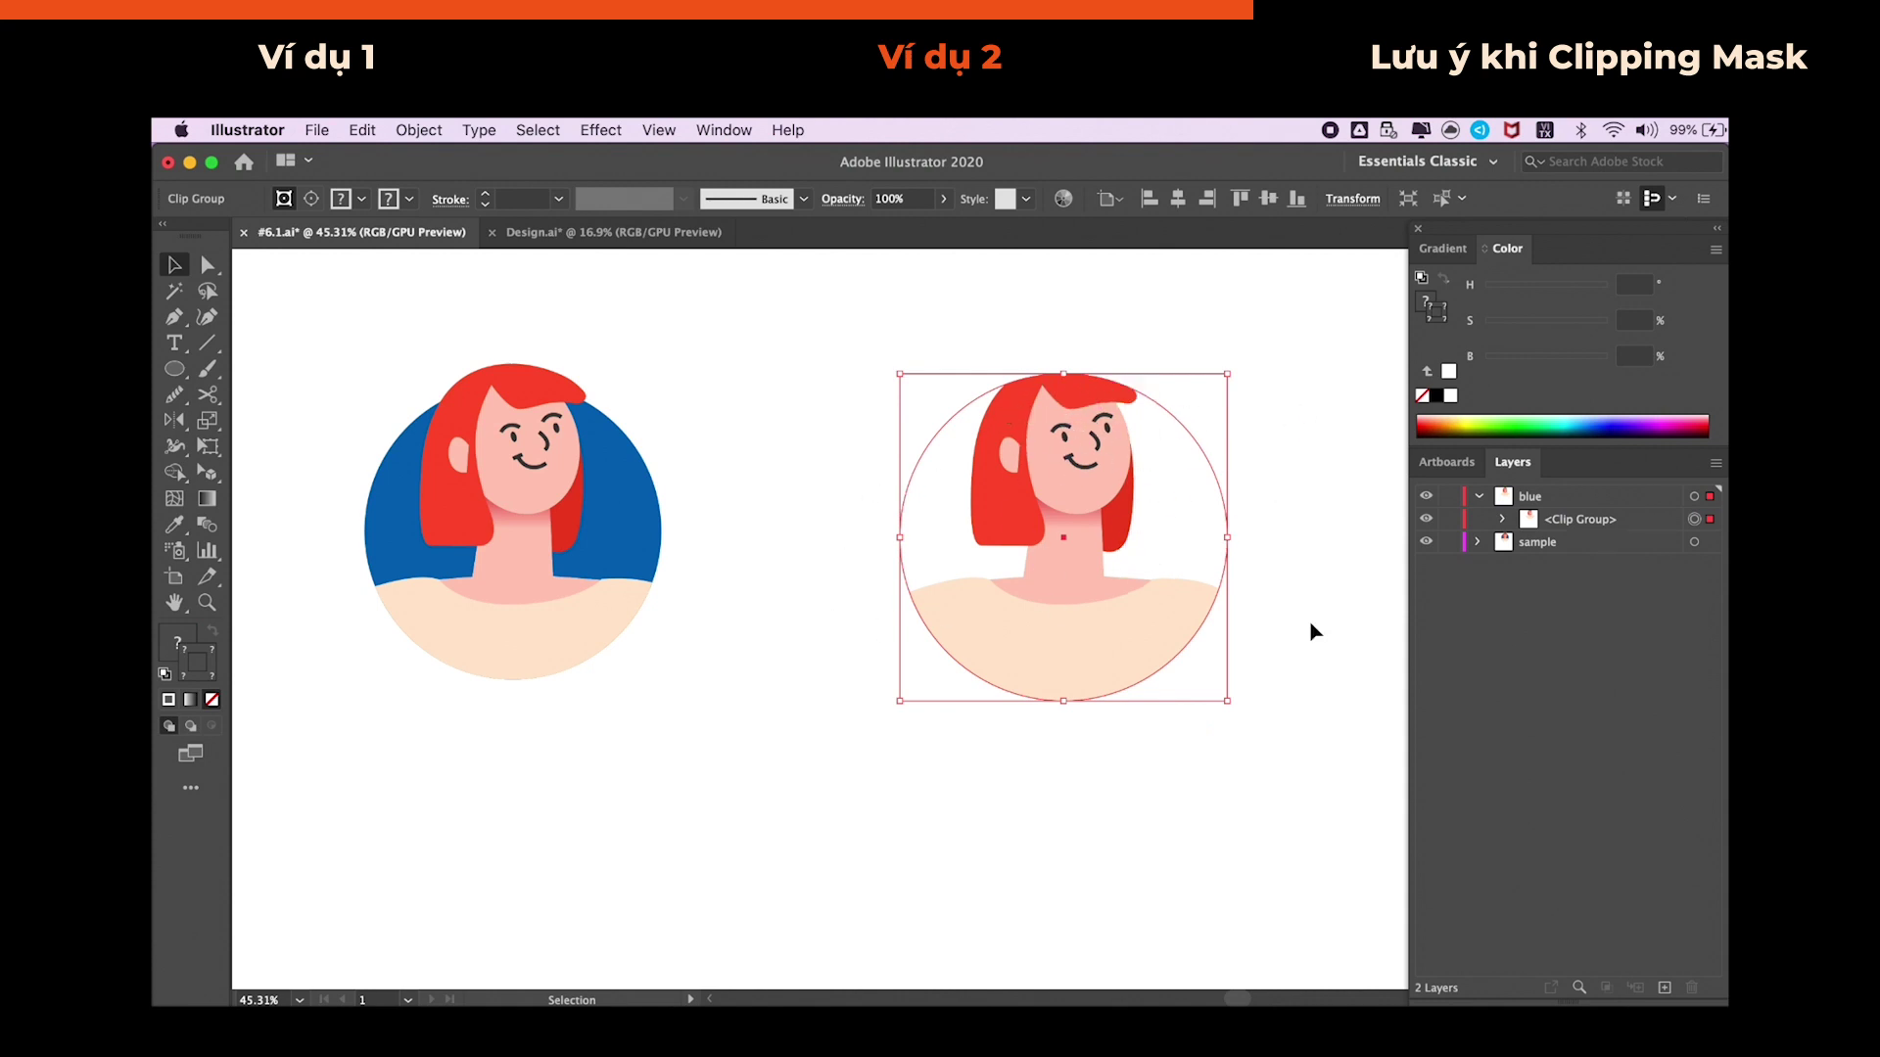
left_click(1637, 544)
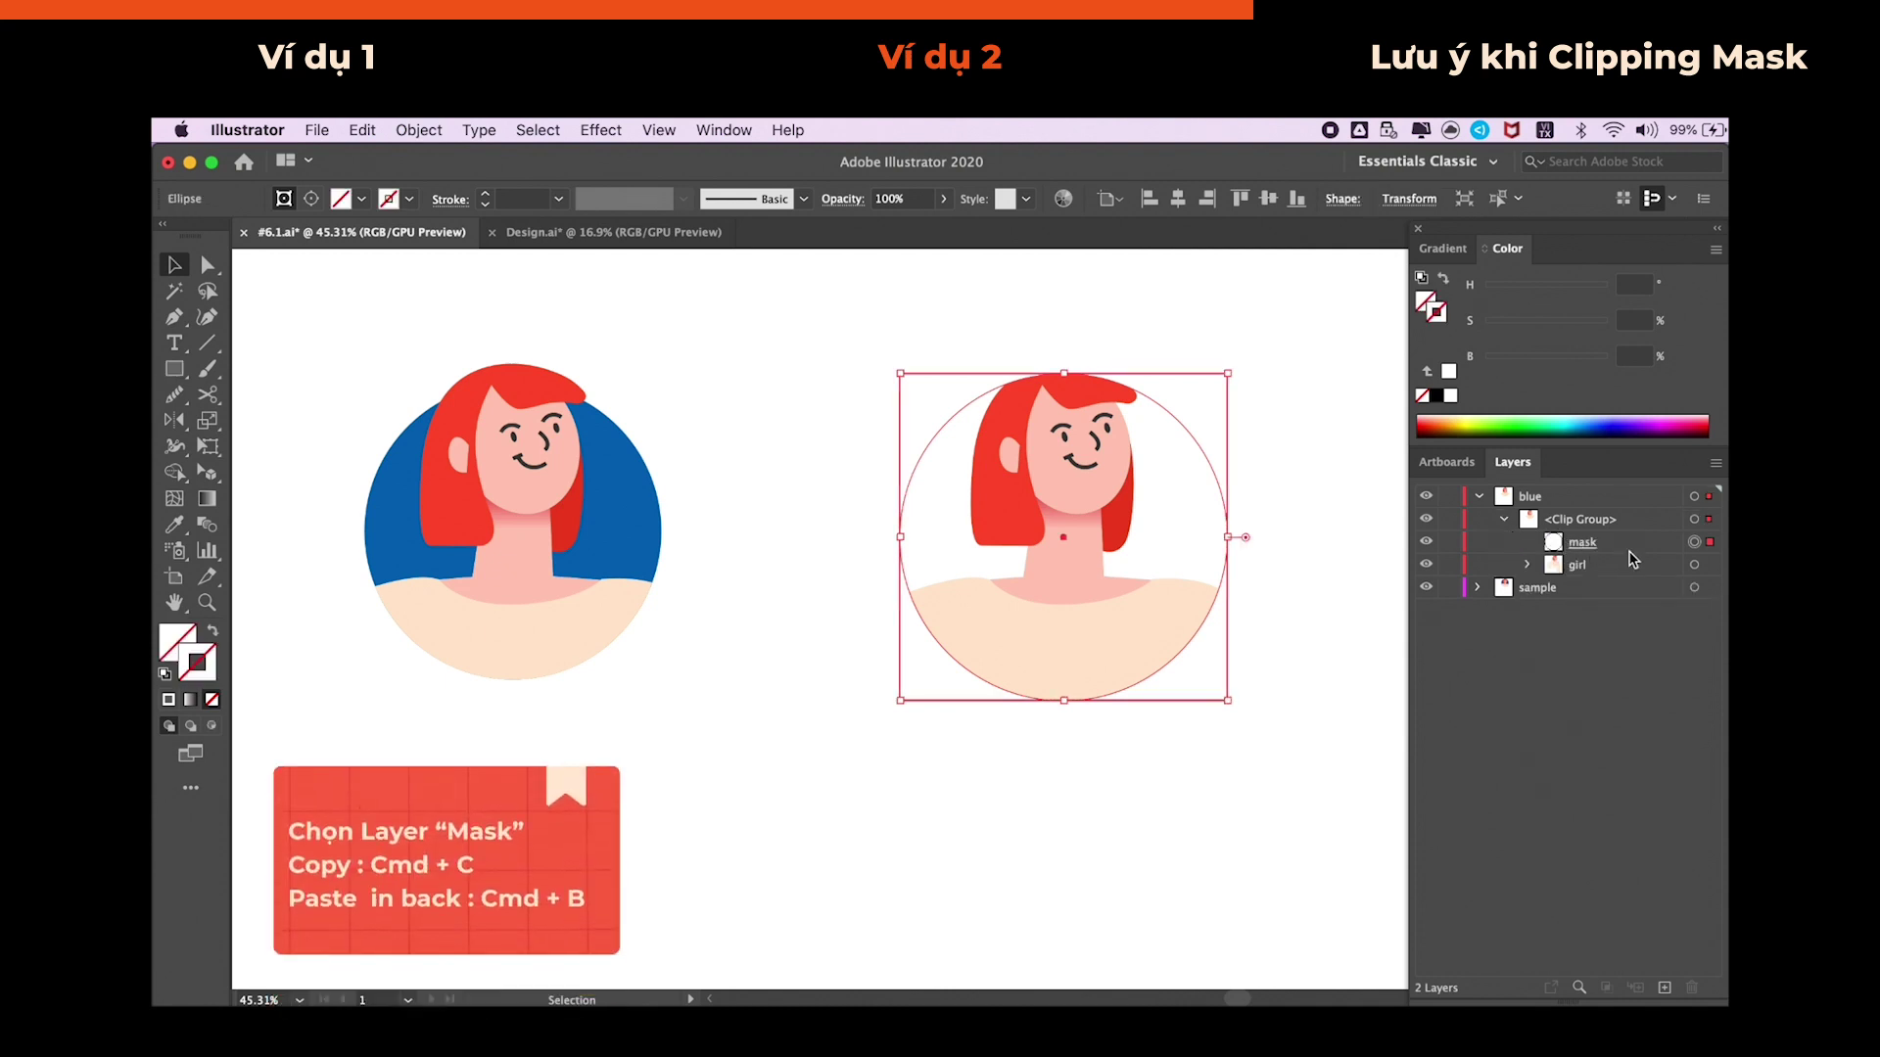
- Copy the mask circle and paste a duplicate behind it
key("a")
key("super+c")
key("super+b")
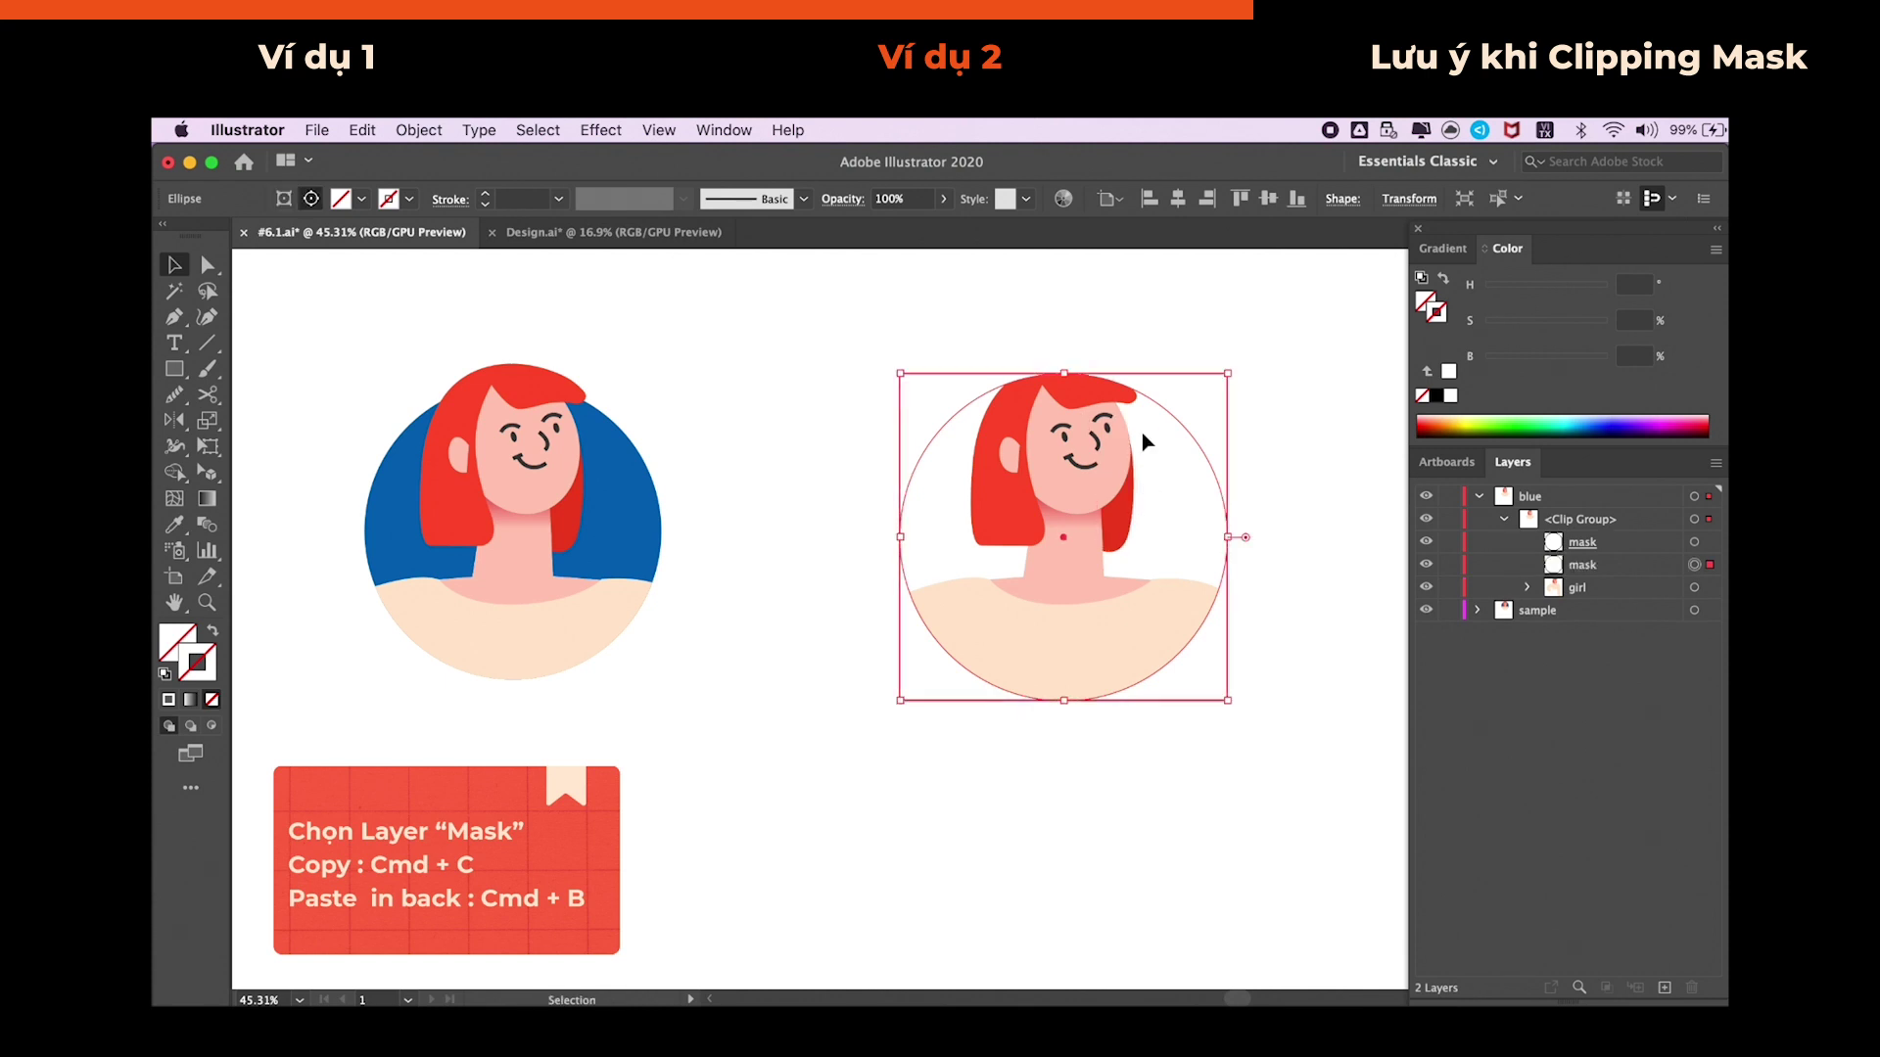
left_click(363, 130)
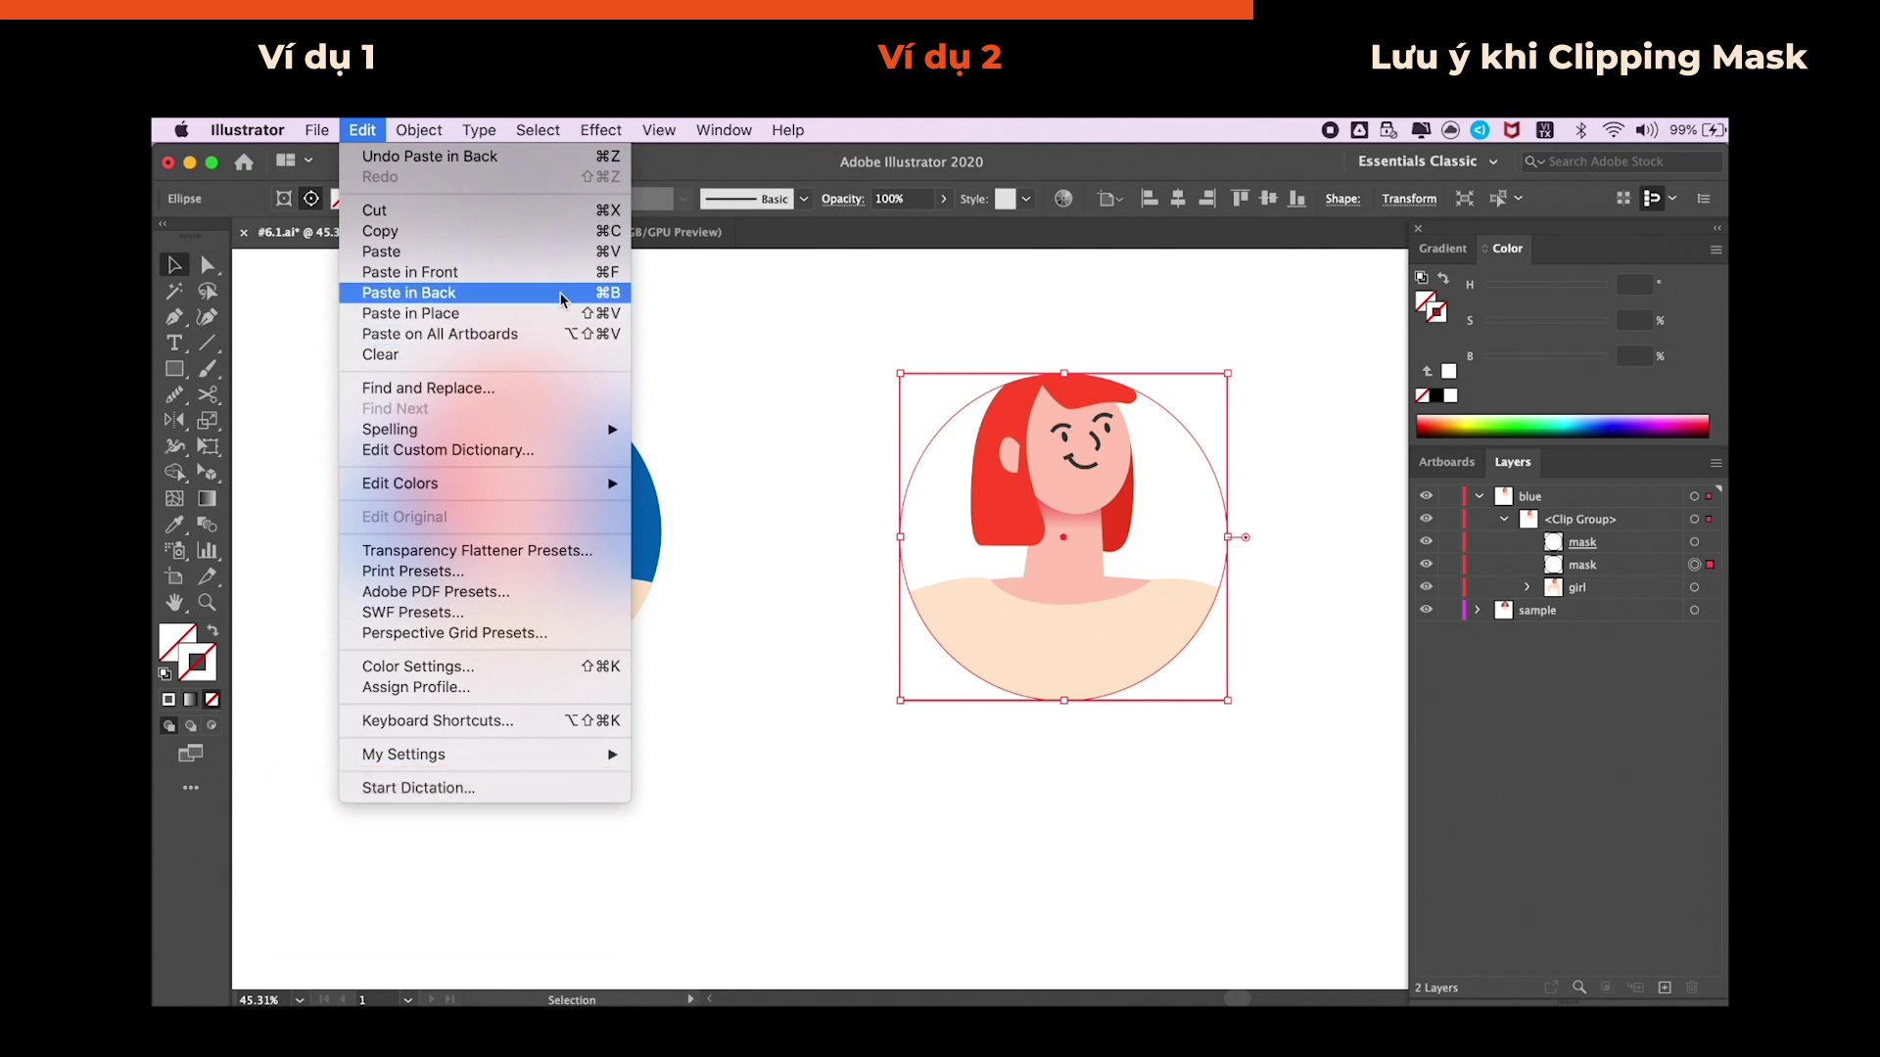
left_click(1605, 568)
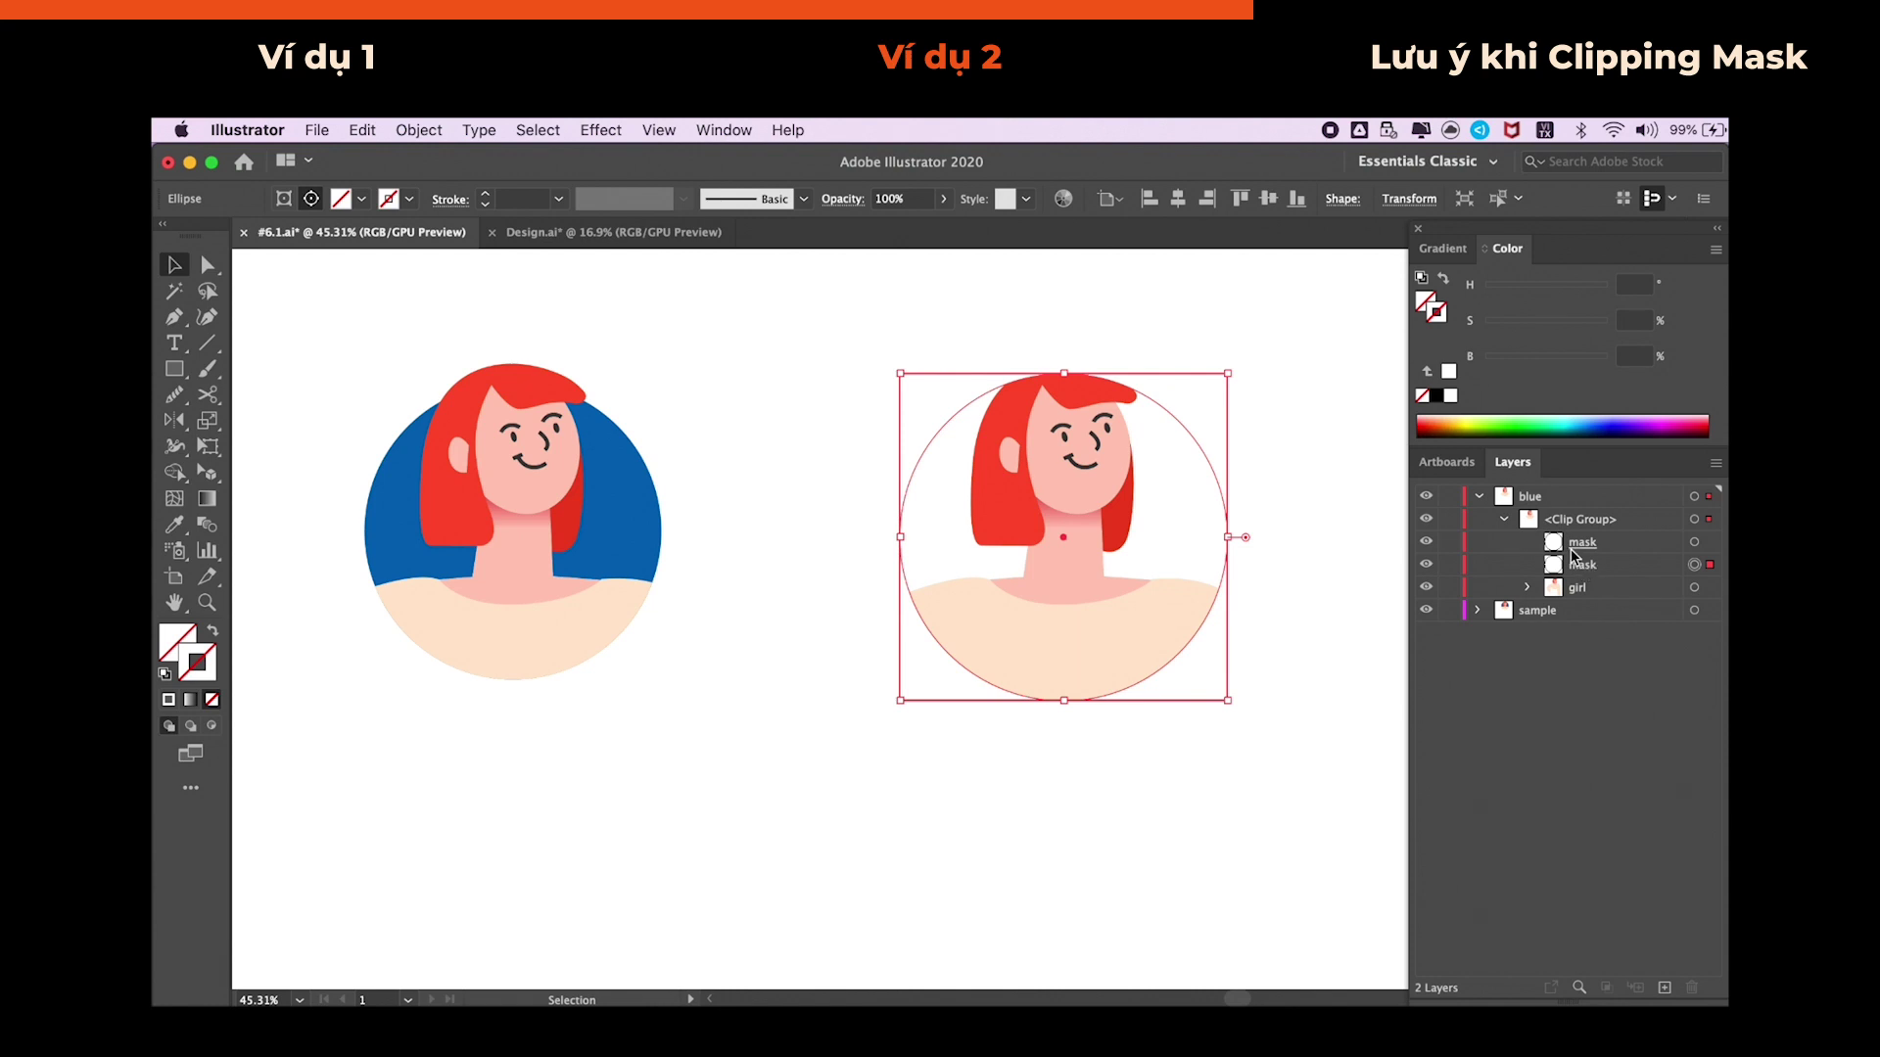
- Rename the duplicated circle's layer to 'background'
double_click(1582, 566)
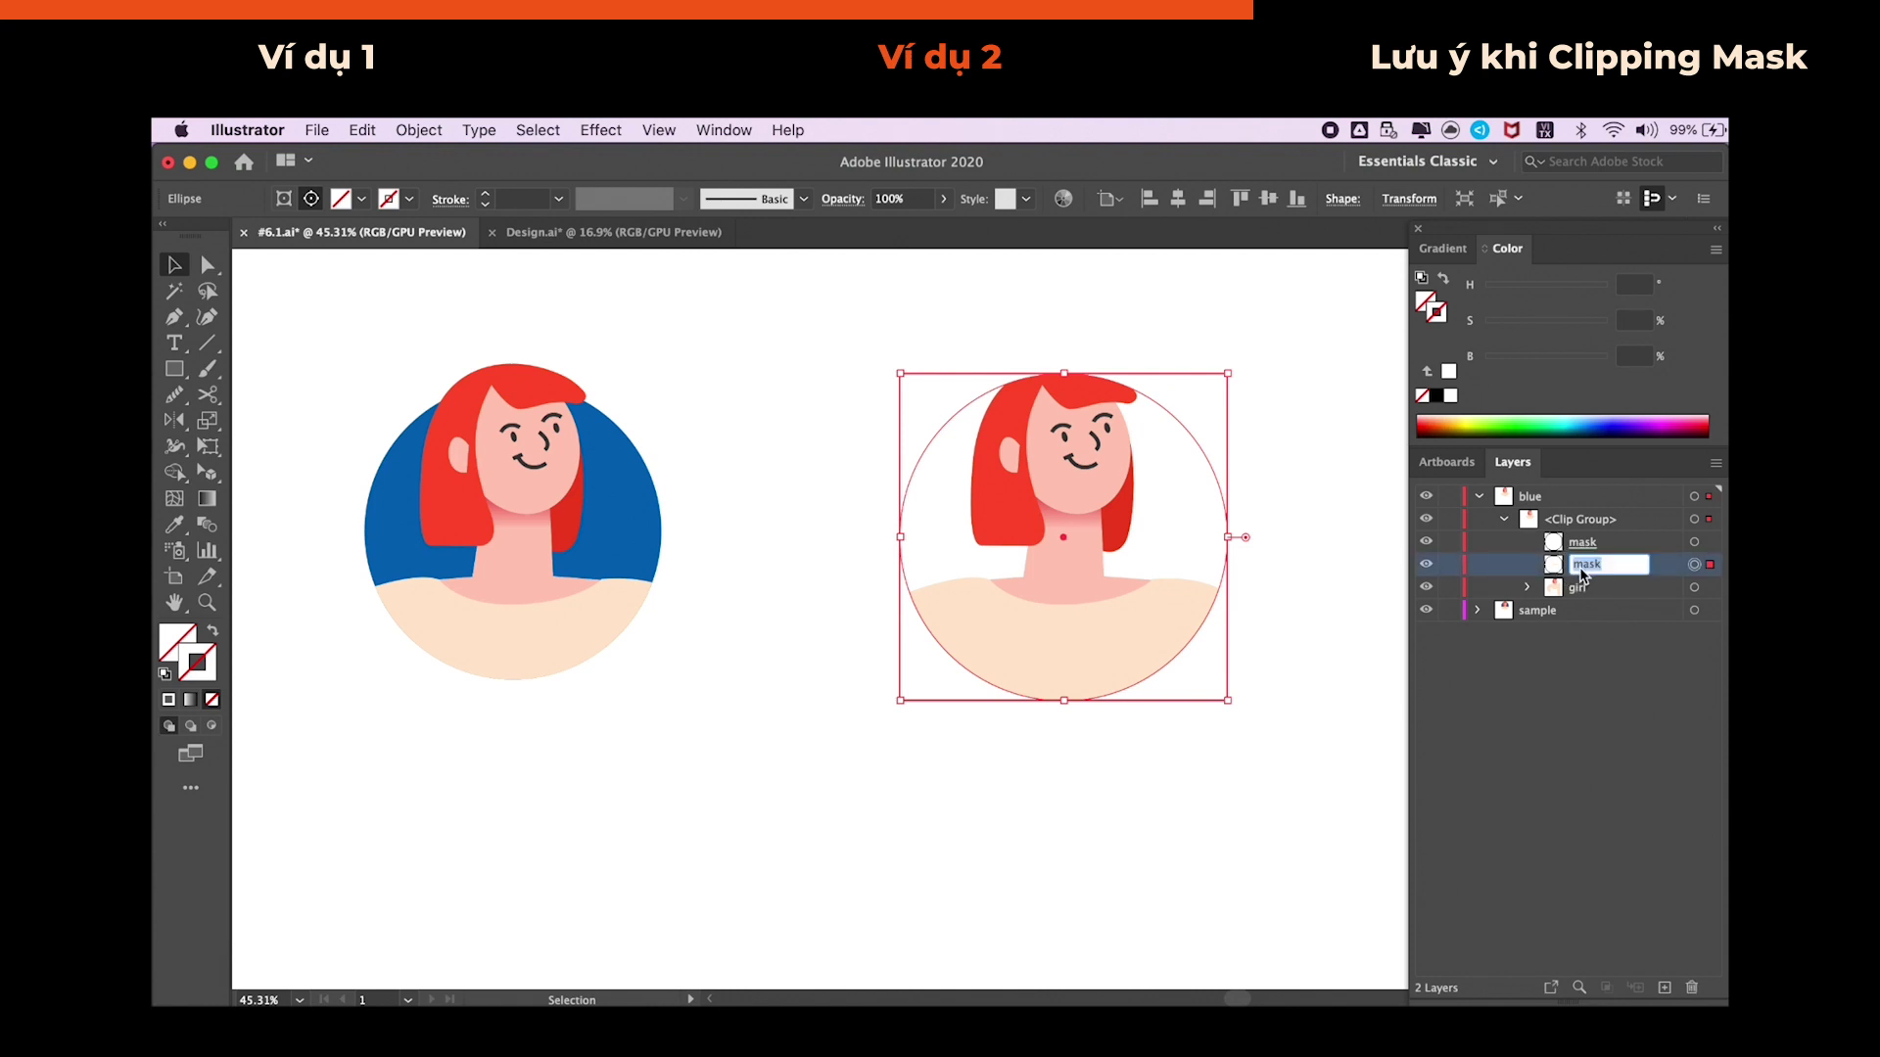
type("background")
key("Return")
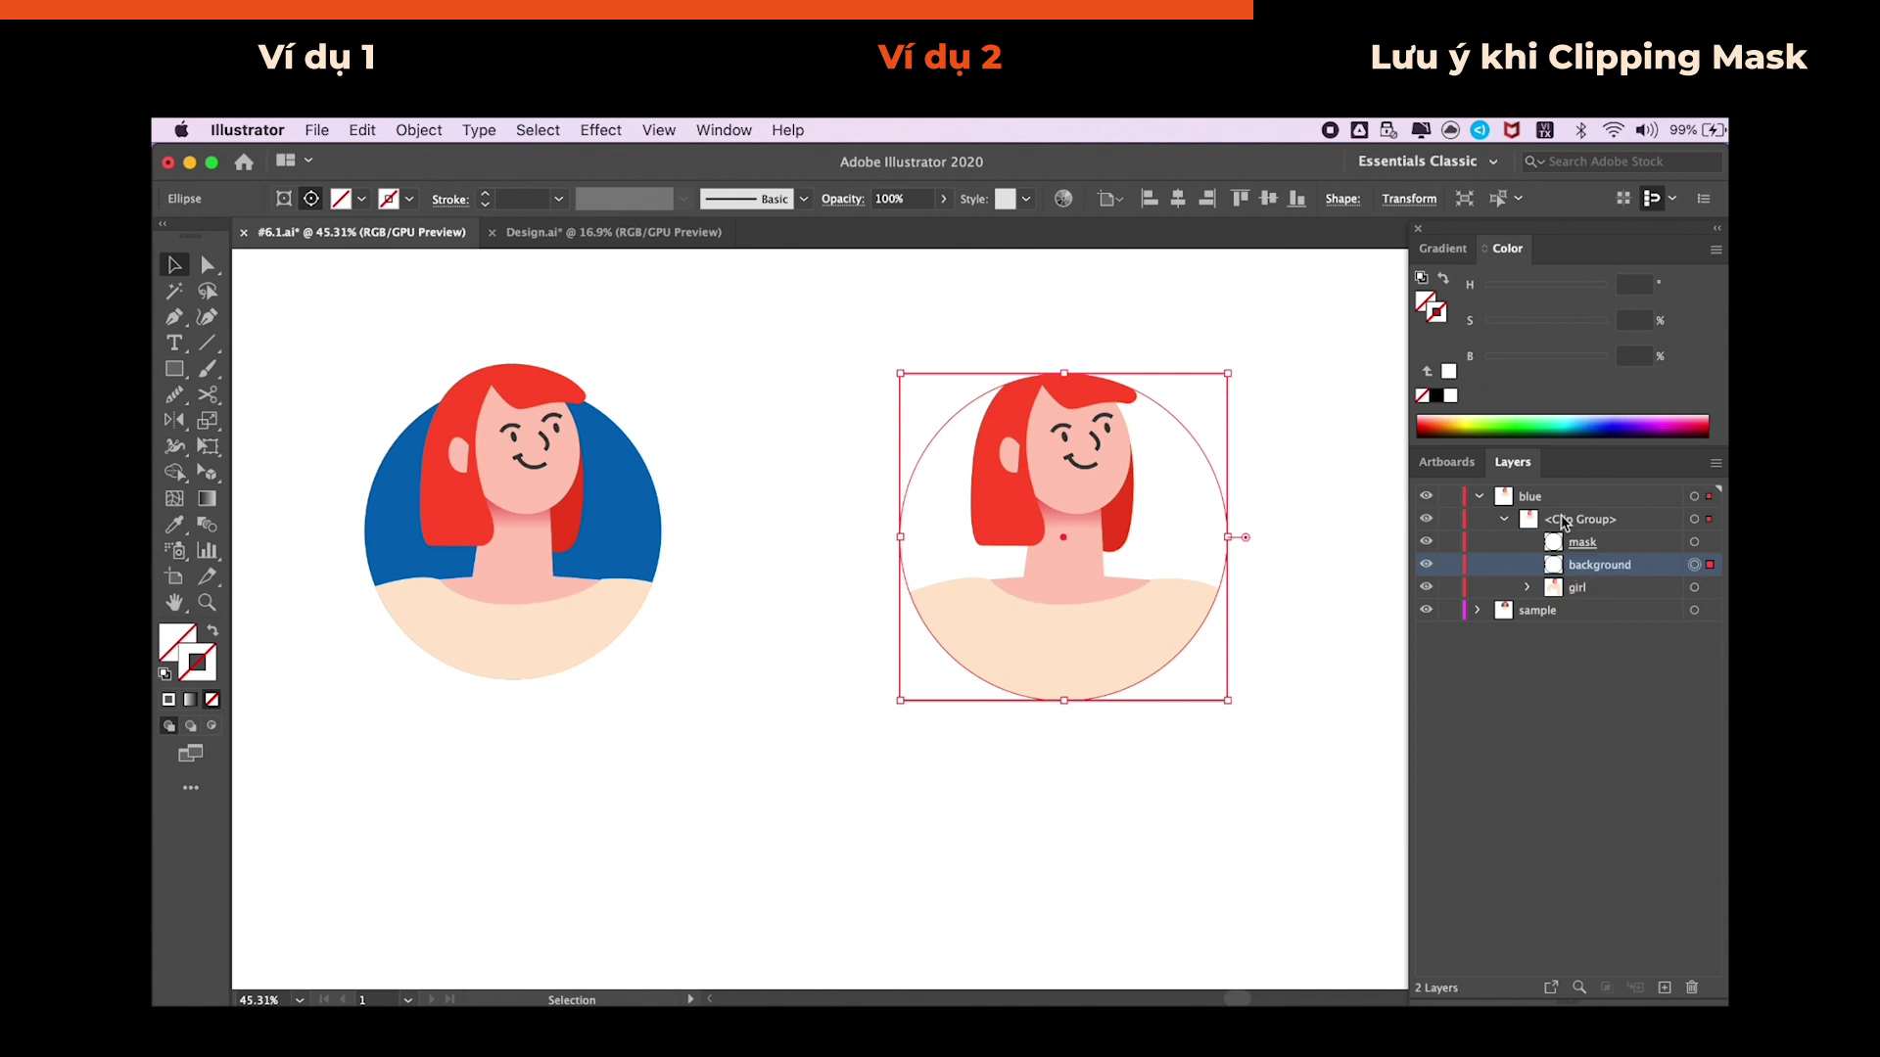
key("i")
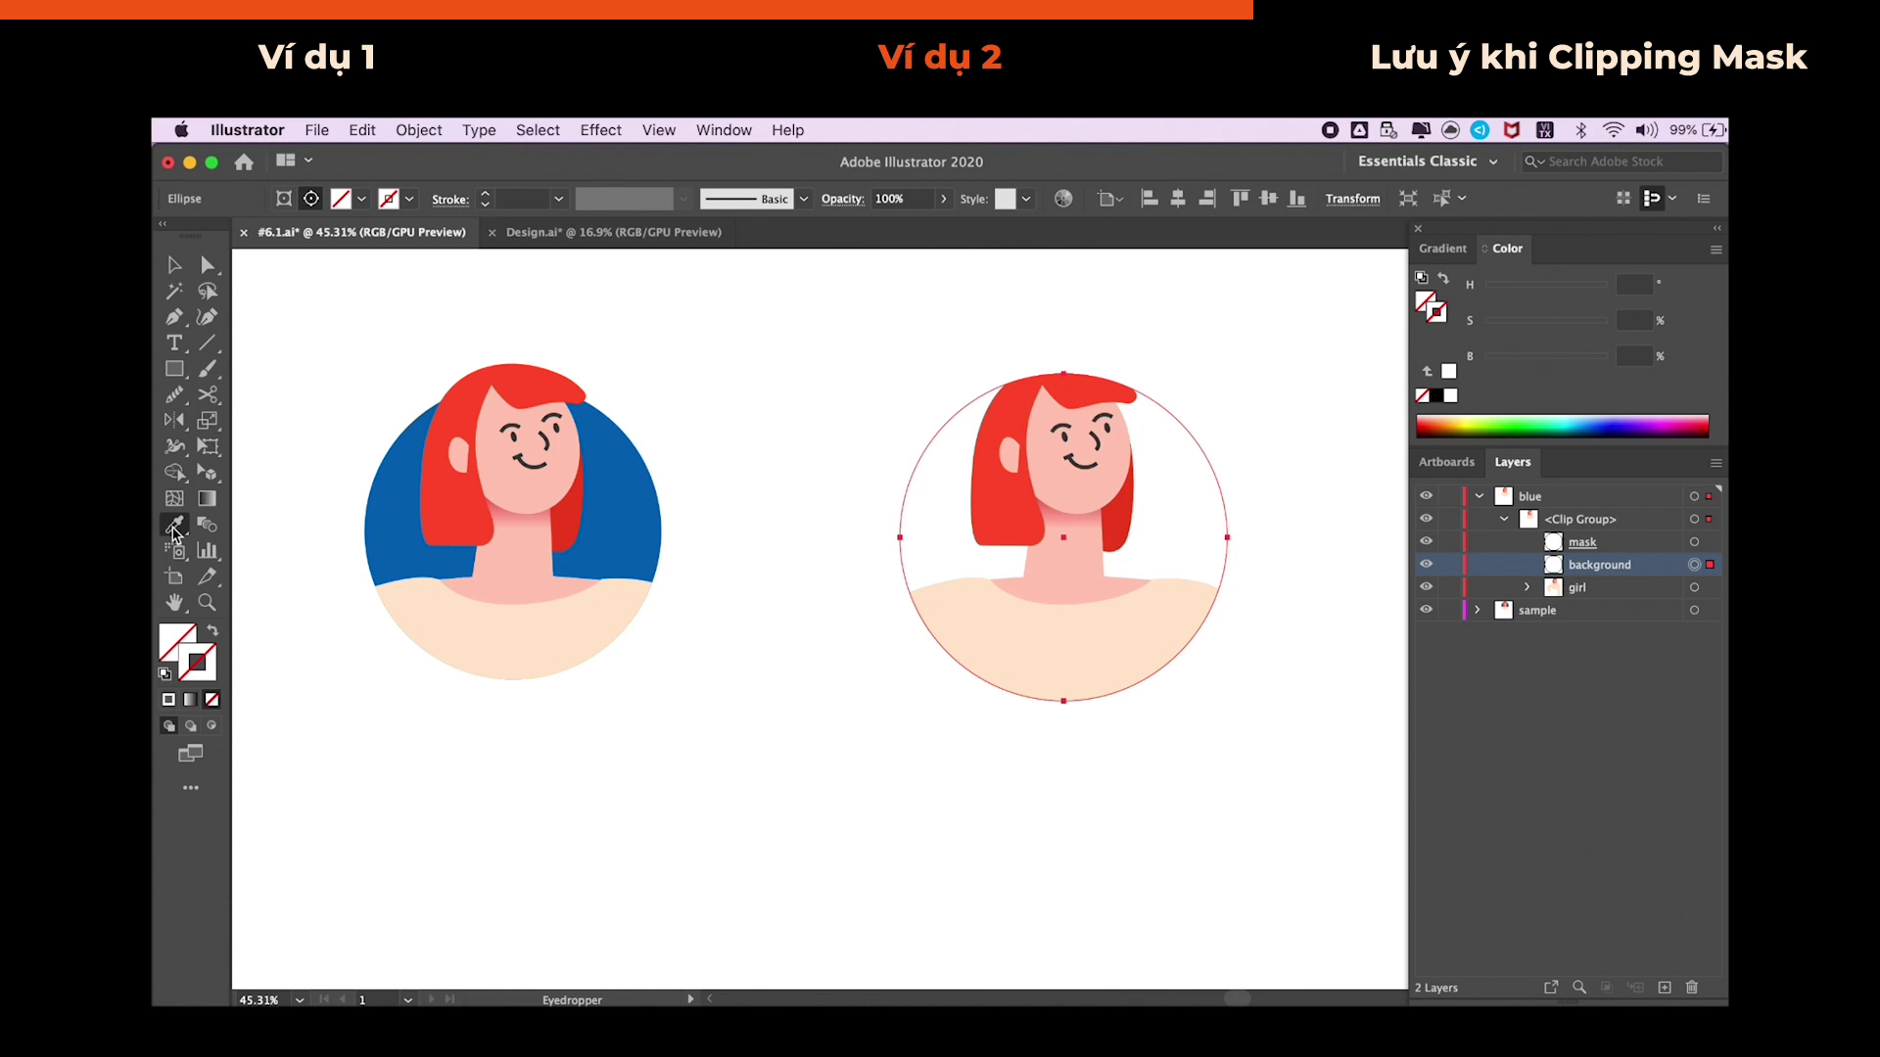
- Fill the background circle with the left avatar's blue and move it below the girl
left_click(638, 524)
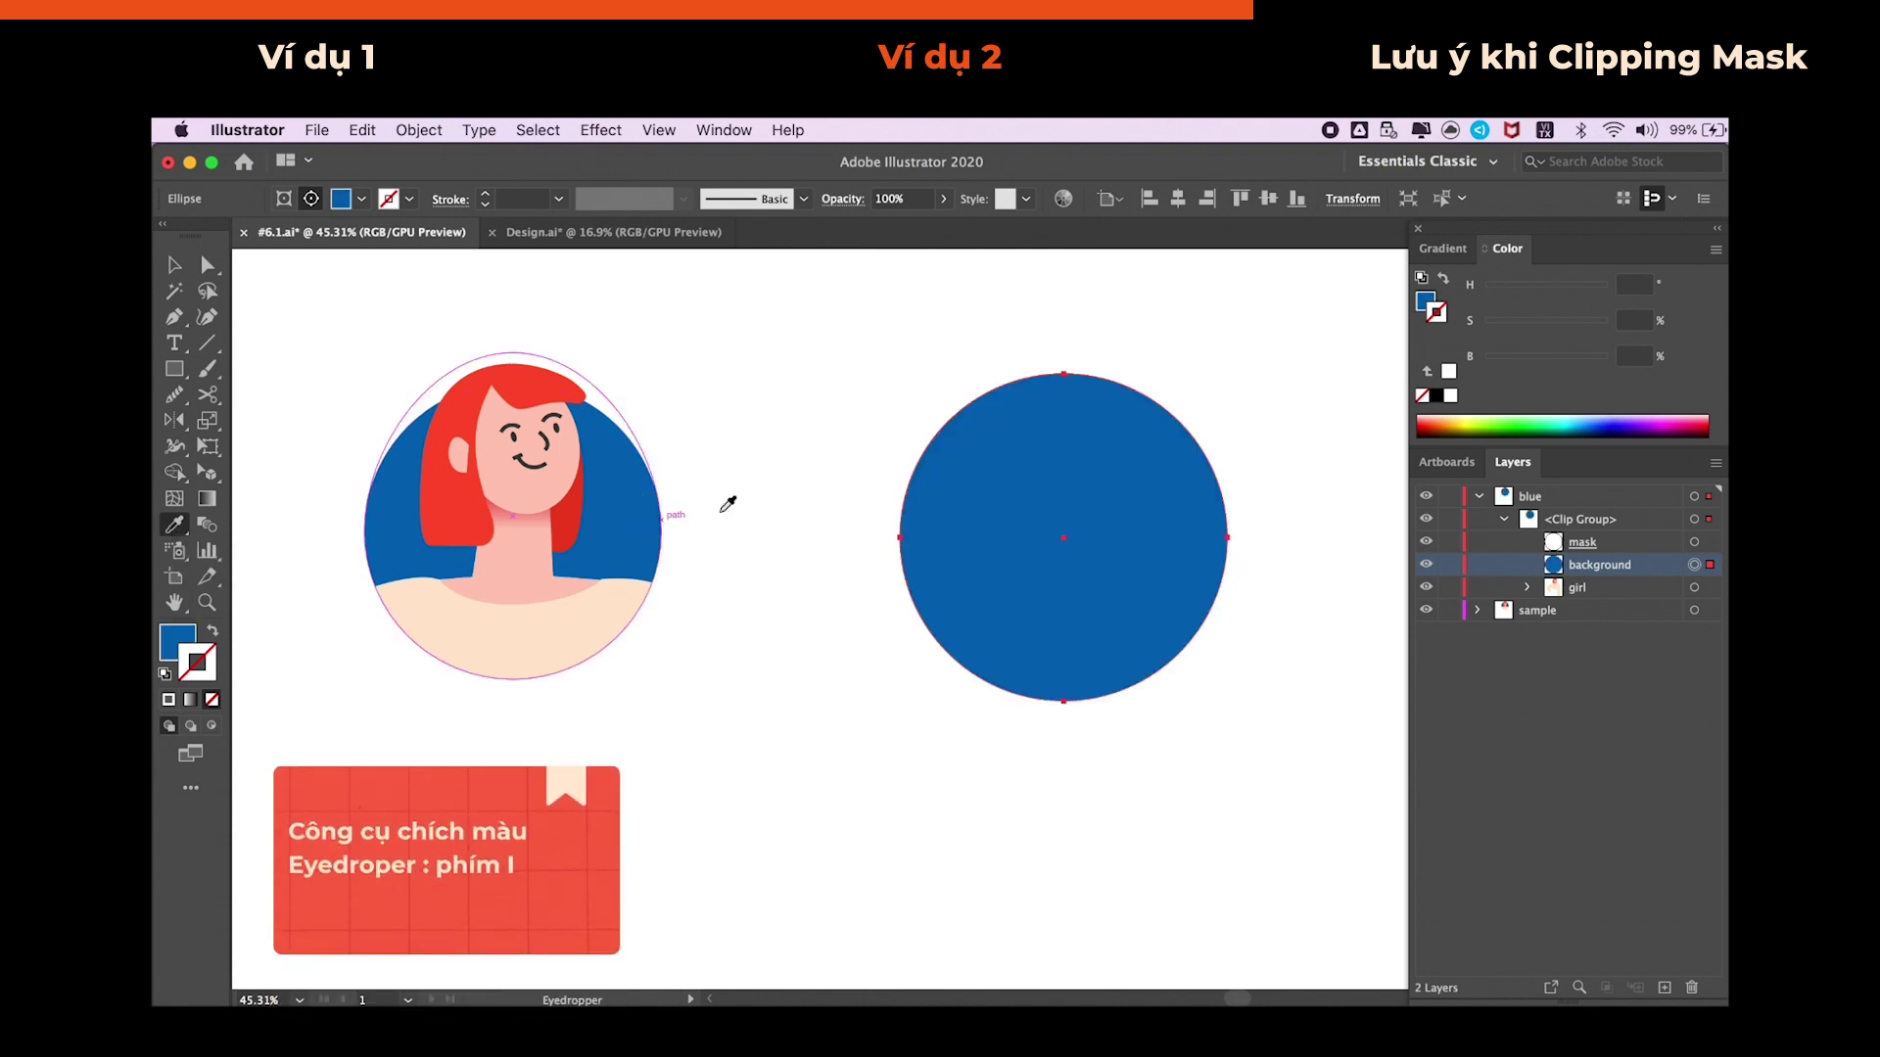
key("v")
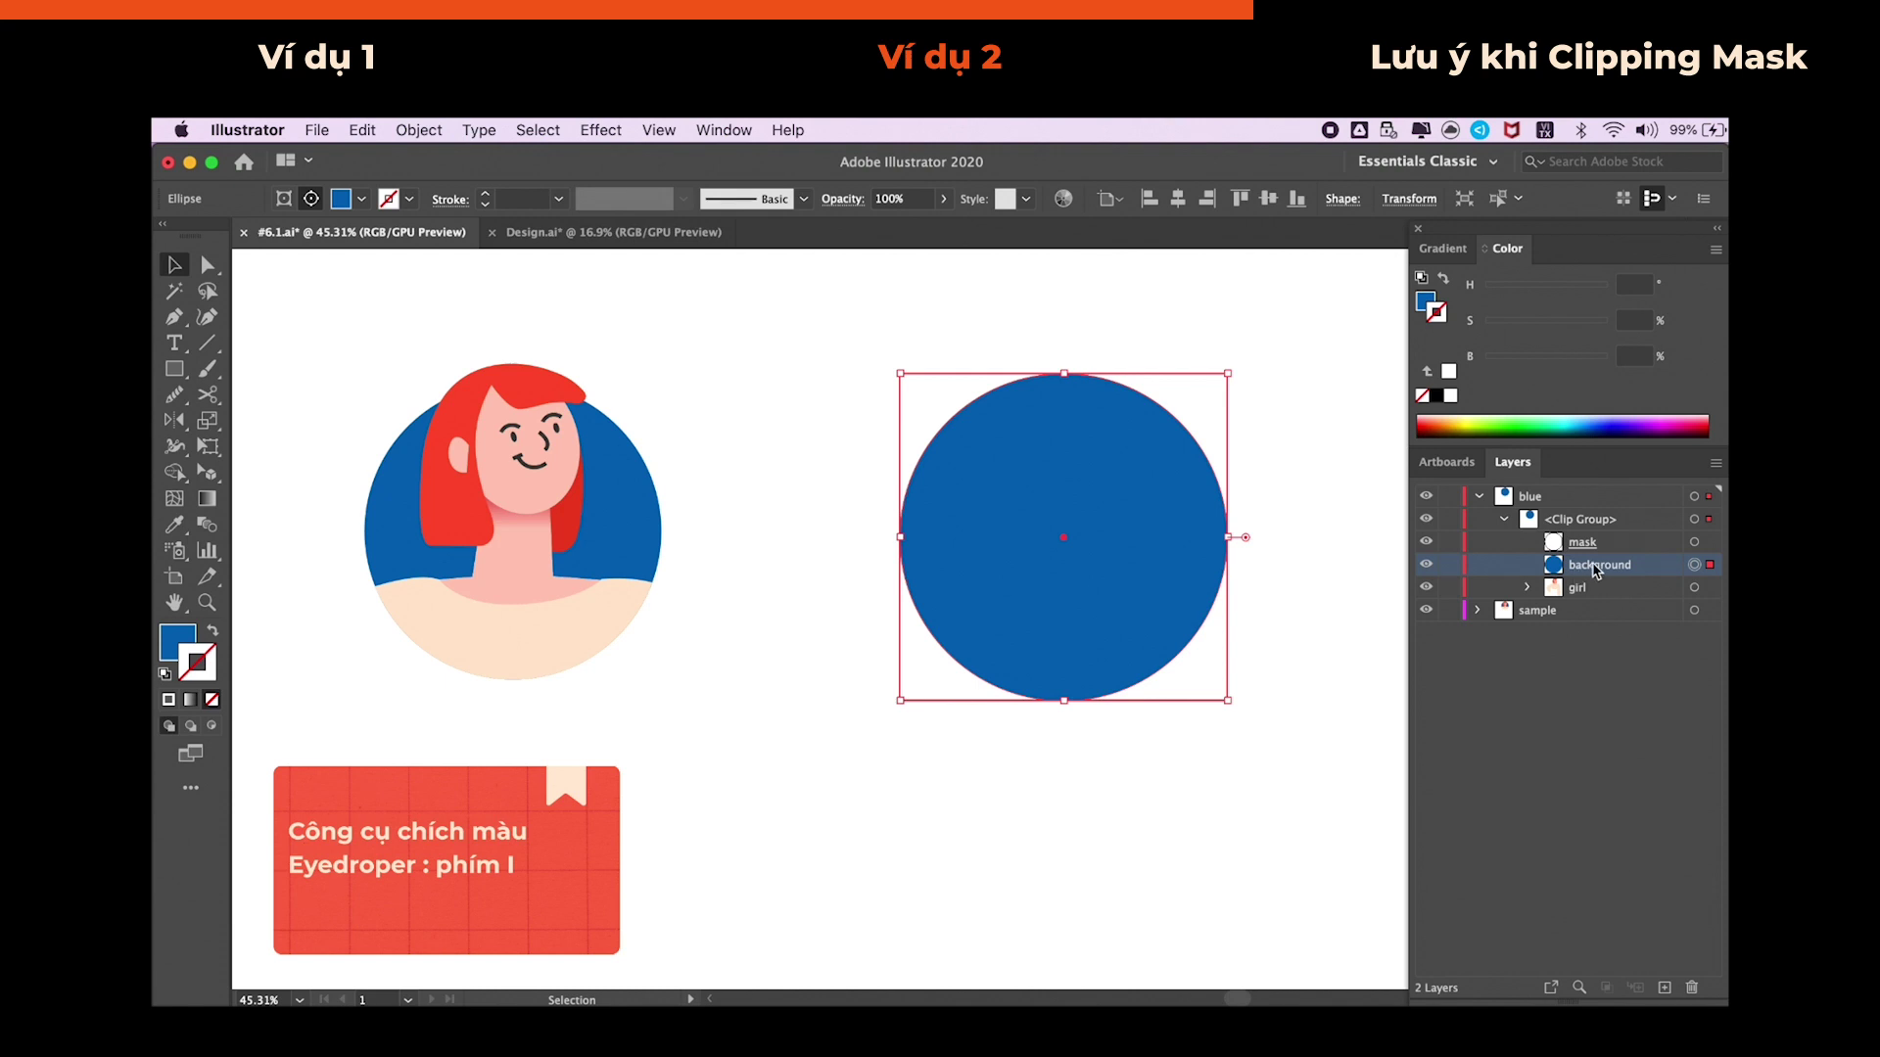
left_click_drag(1598, 571, 1596, 599)
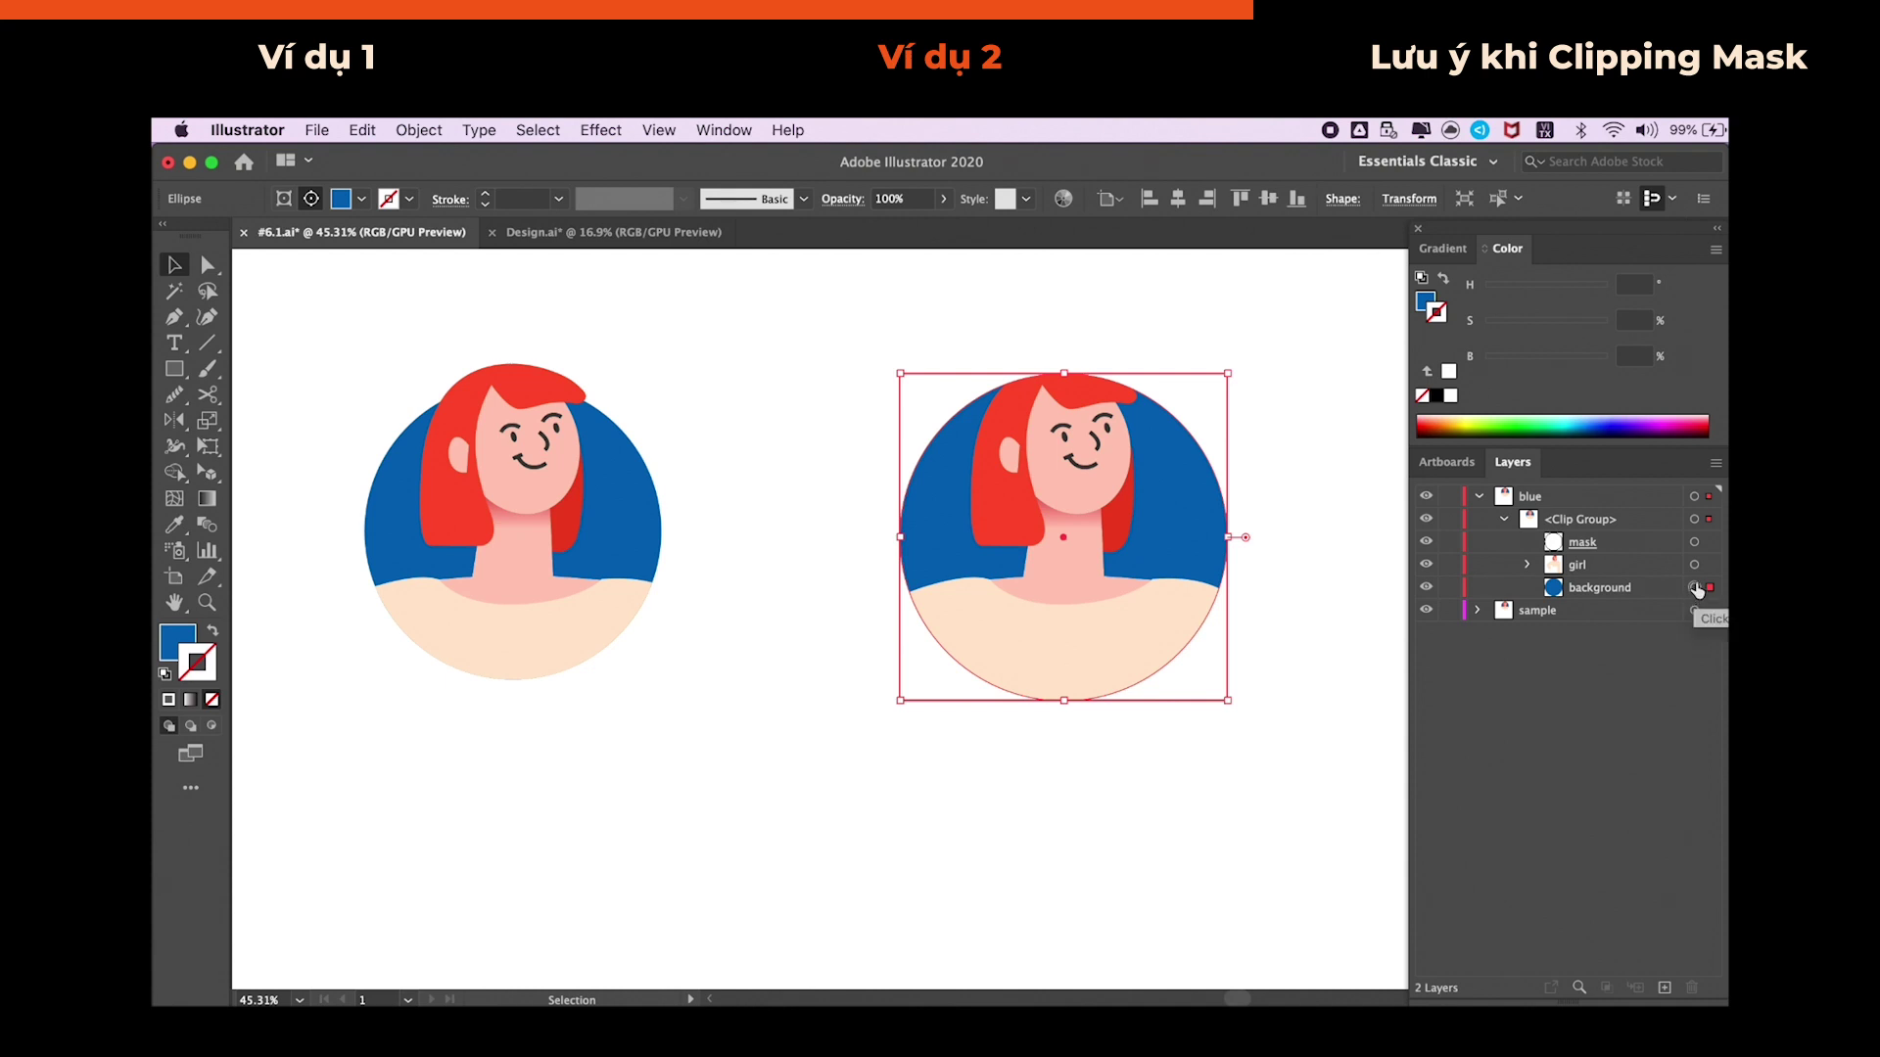
left_click(1695, 544)
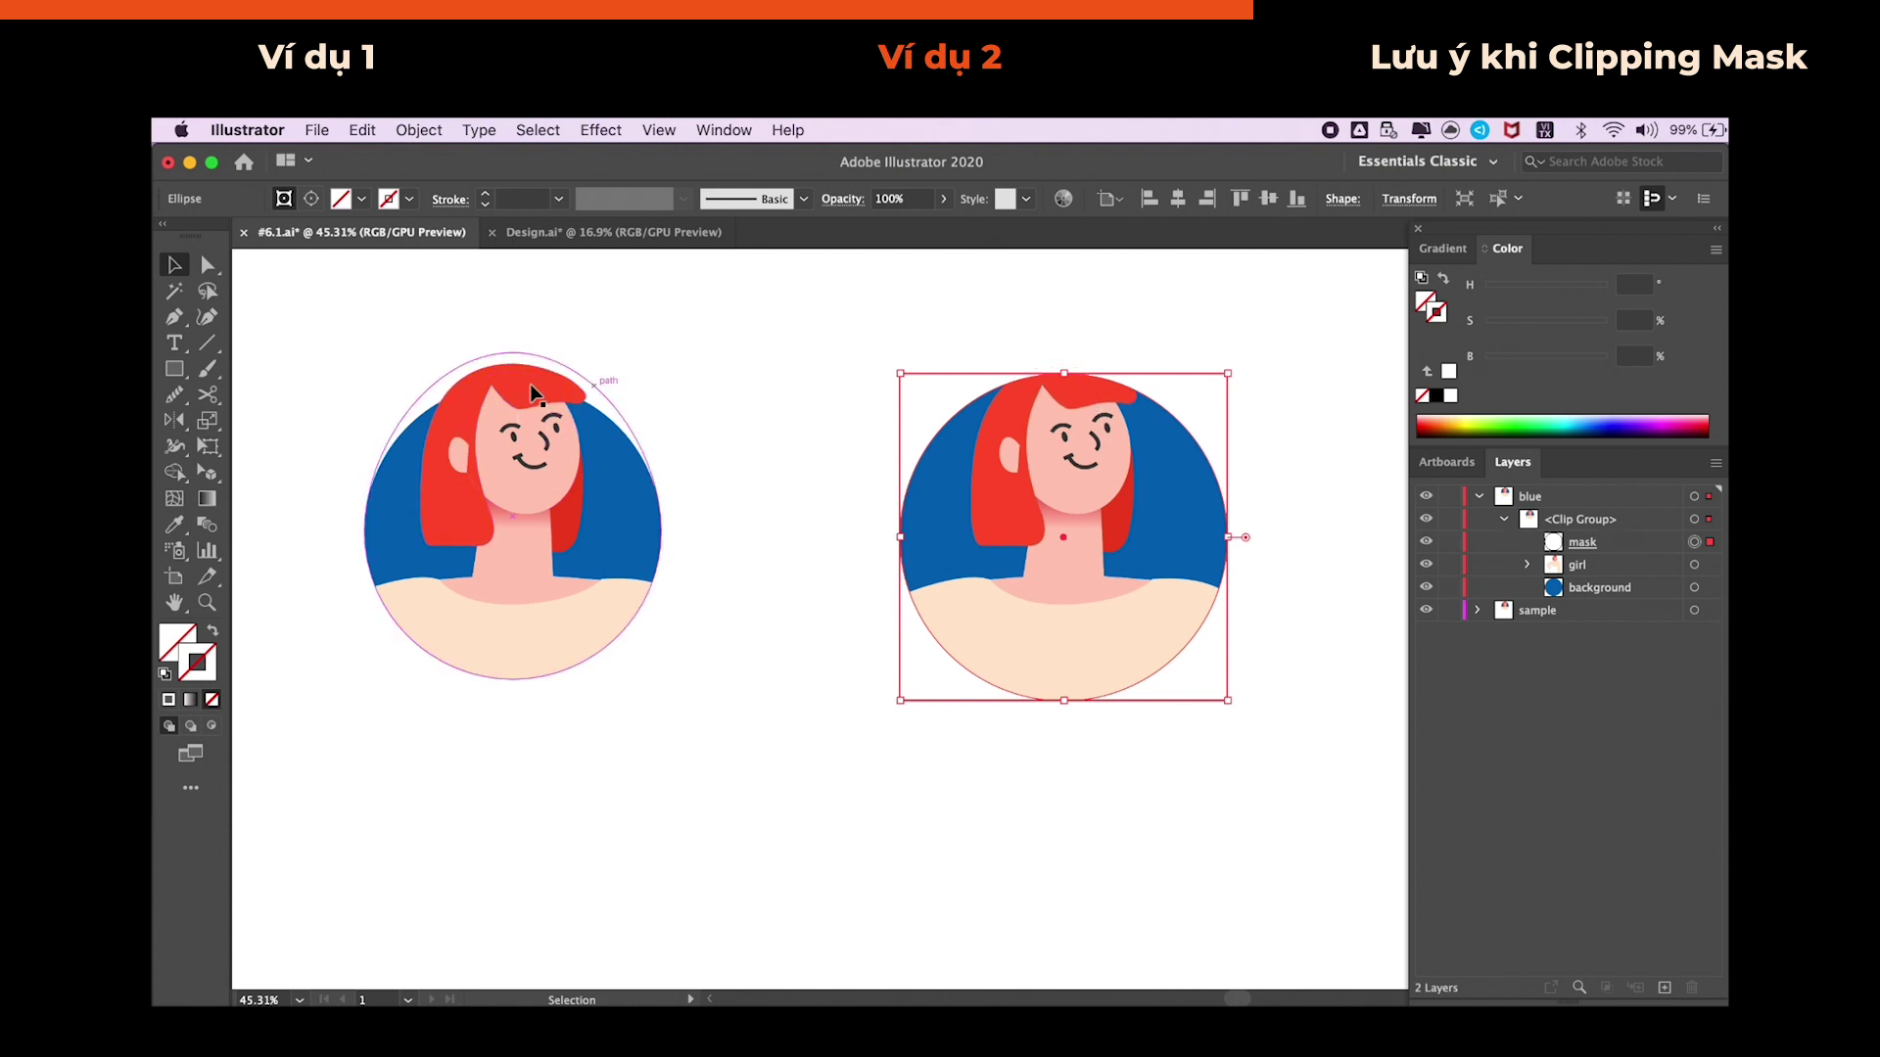
- Target the mask's top anchor with Direct Selection and zoom to it
left_click(208, 266)
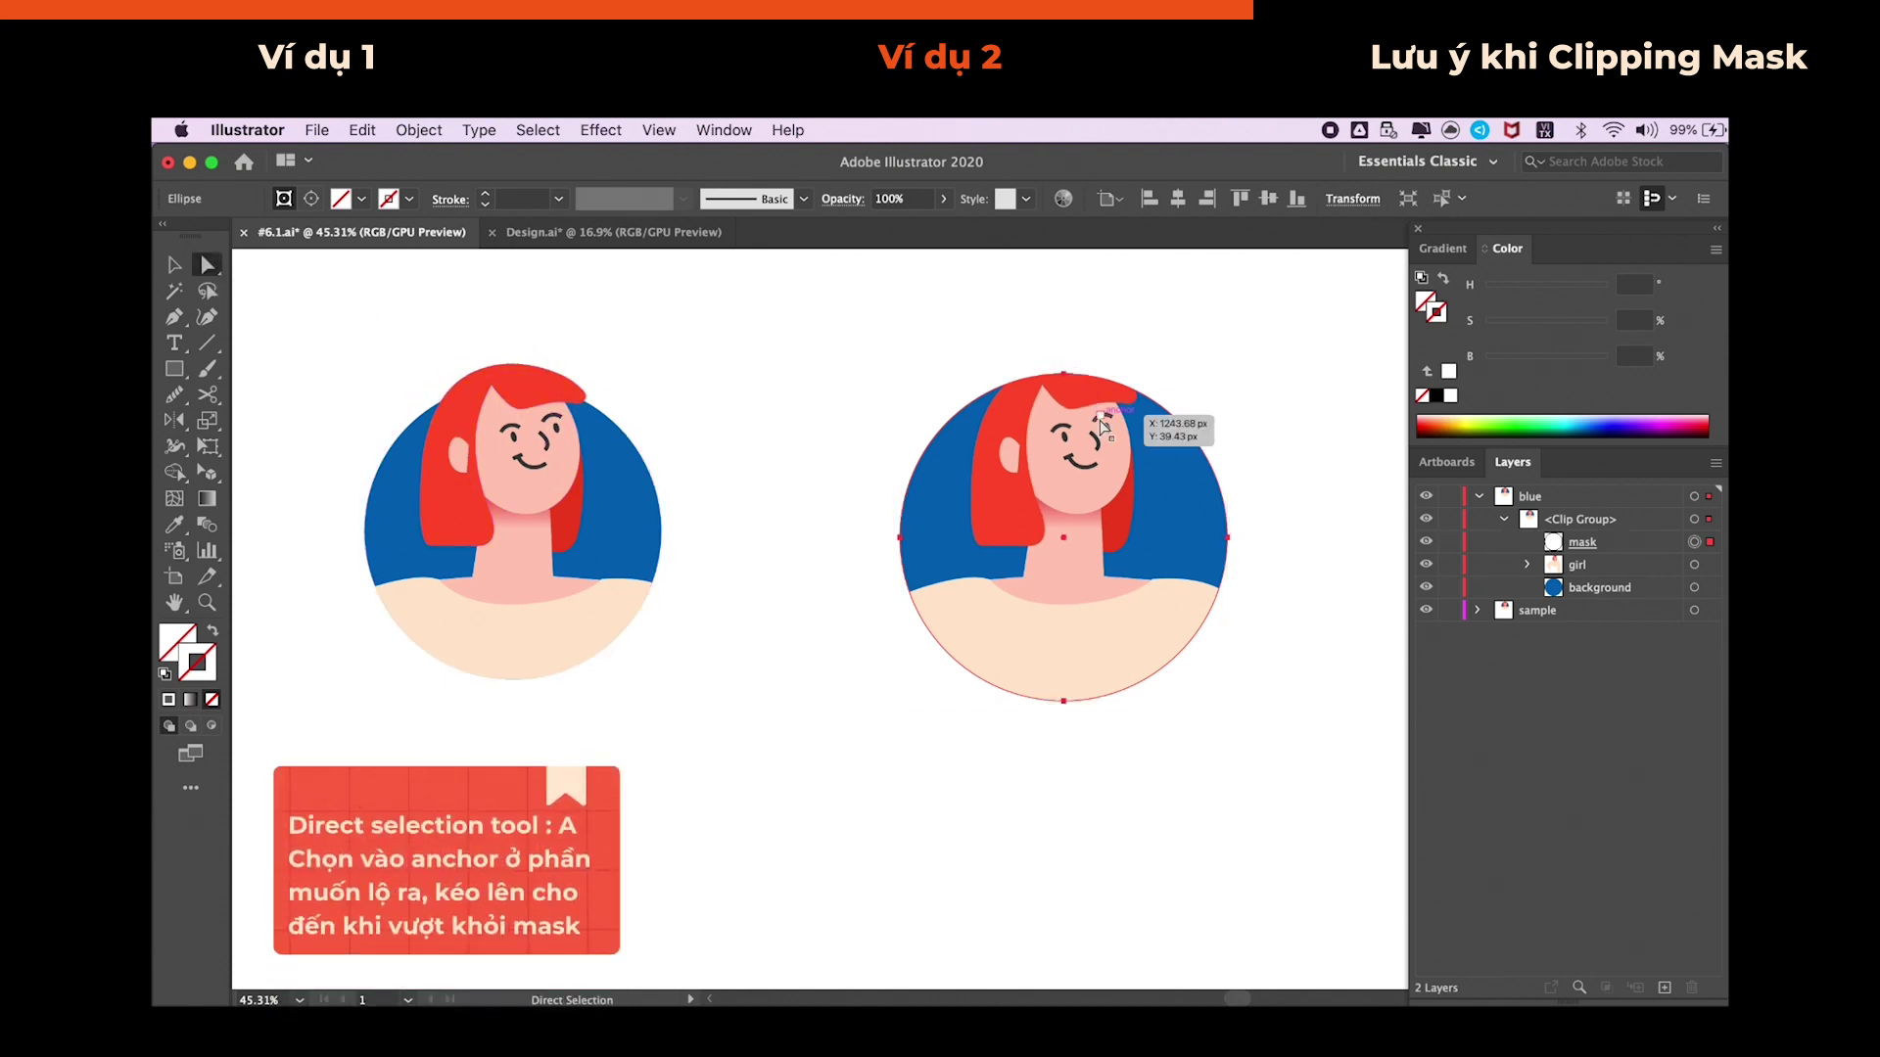
left_click_drag(1061, 373, 1067, 378)
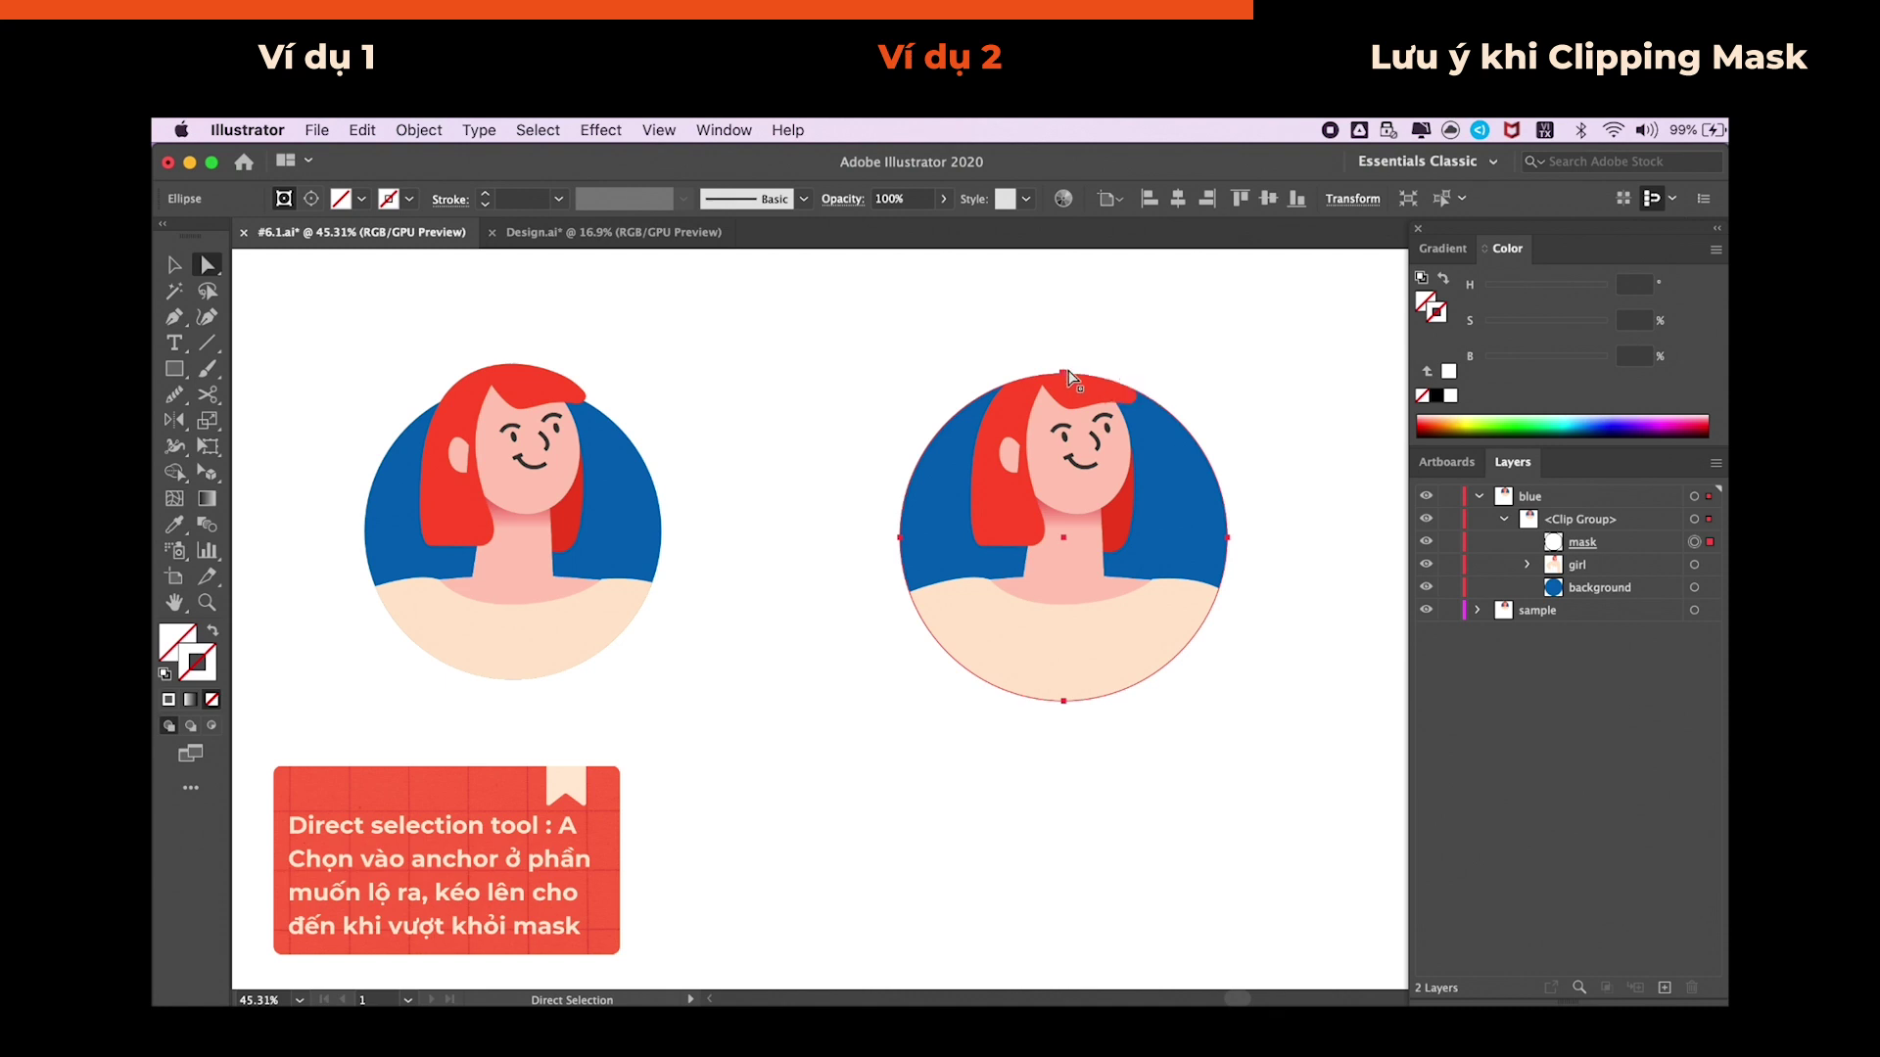
scroll(1067, 377, "up", 4)
scroll(1069, 379, "up", 2)
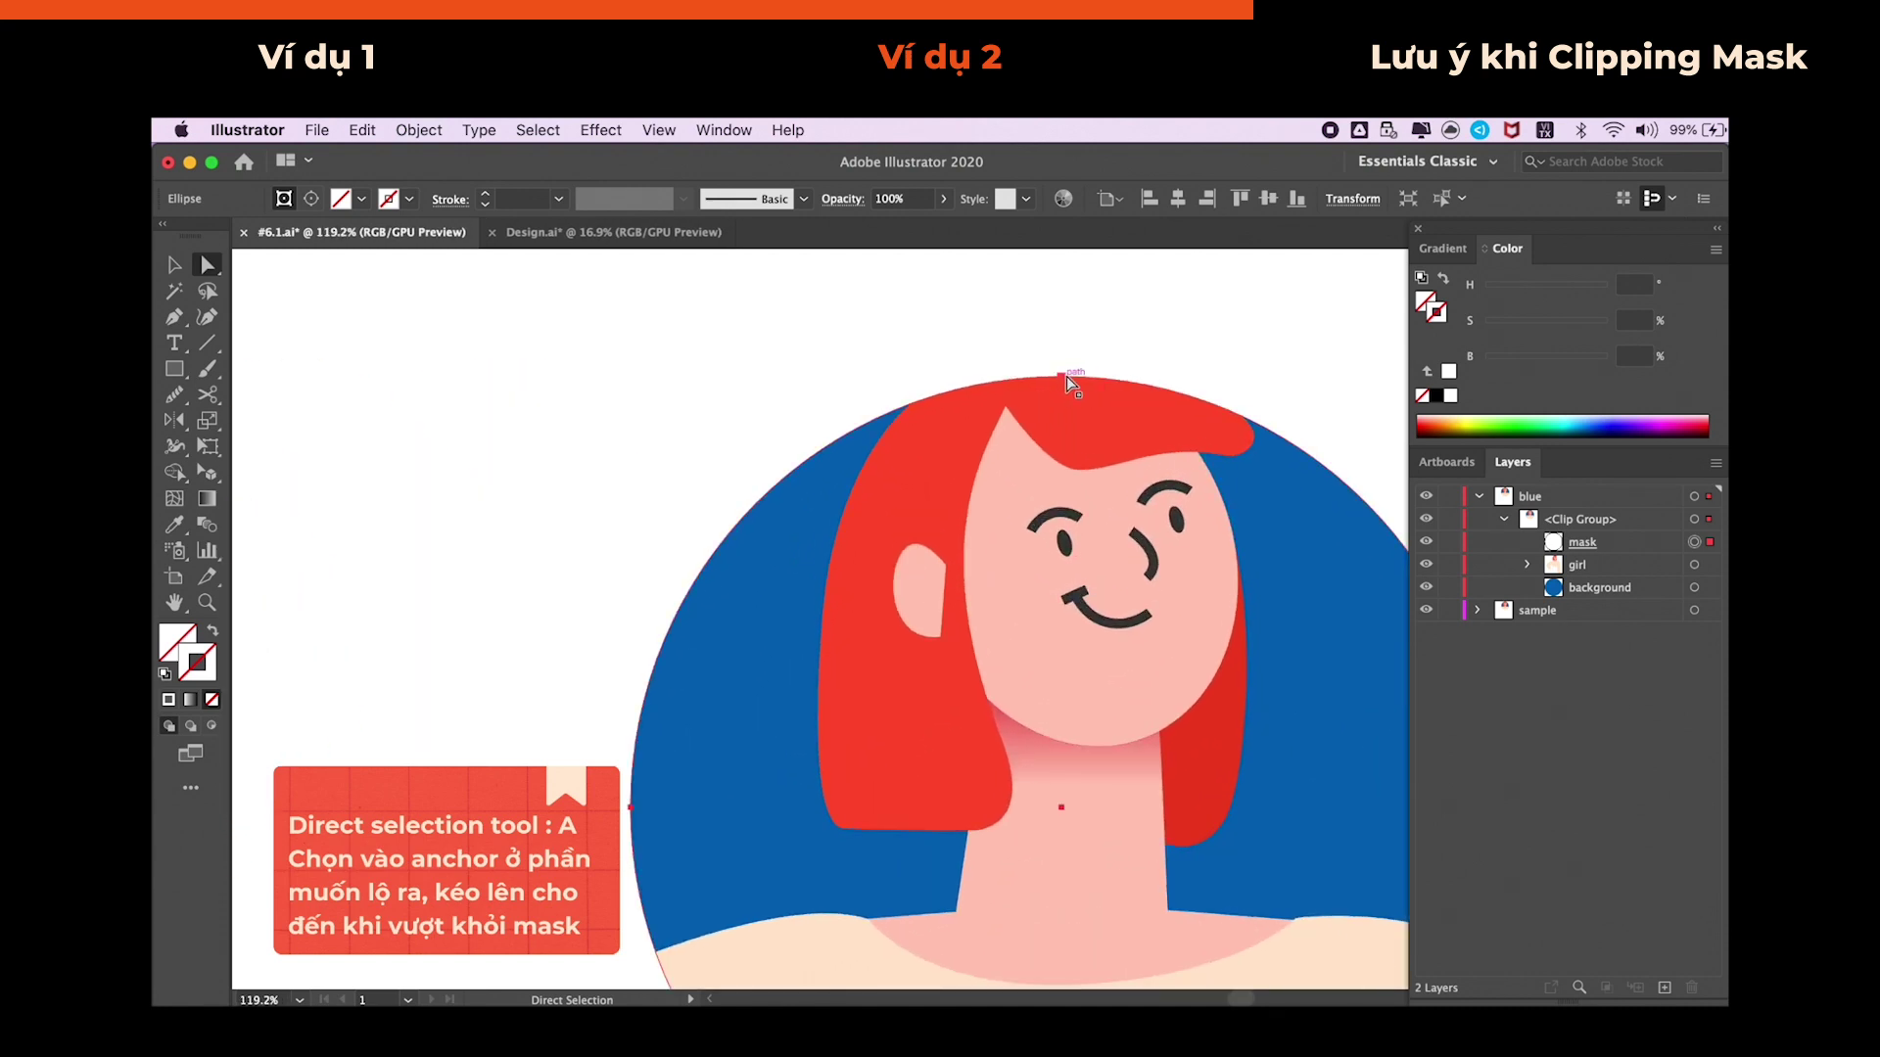
scroll(1067, 378, "down", 3)
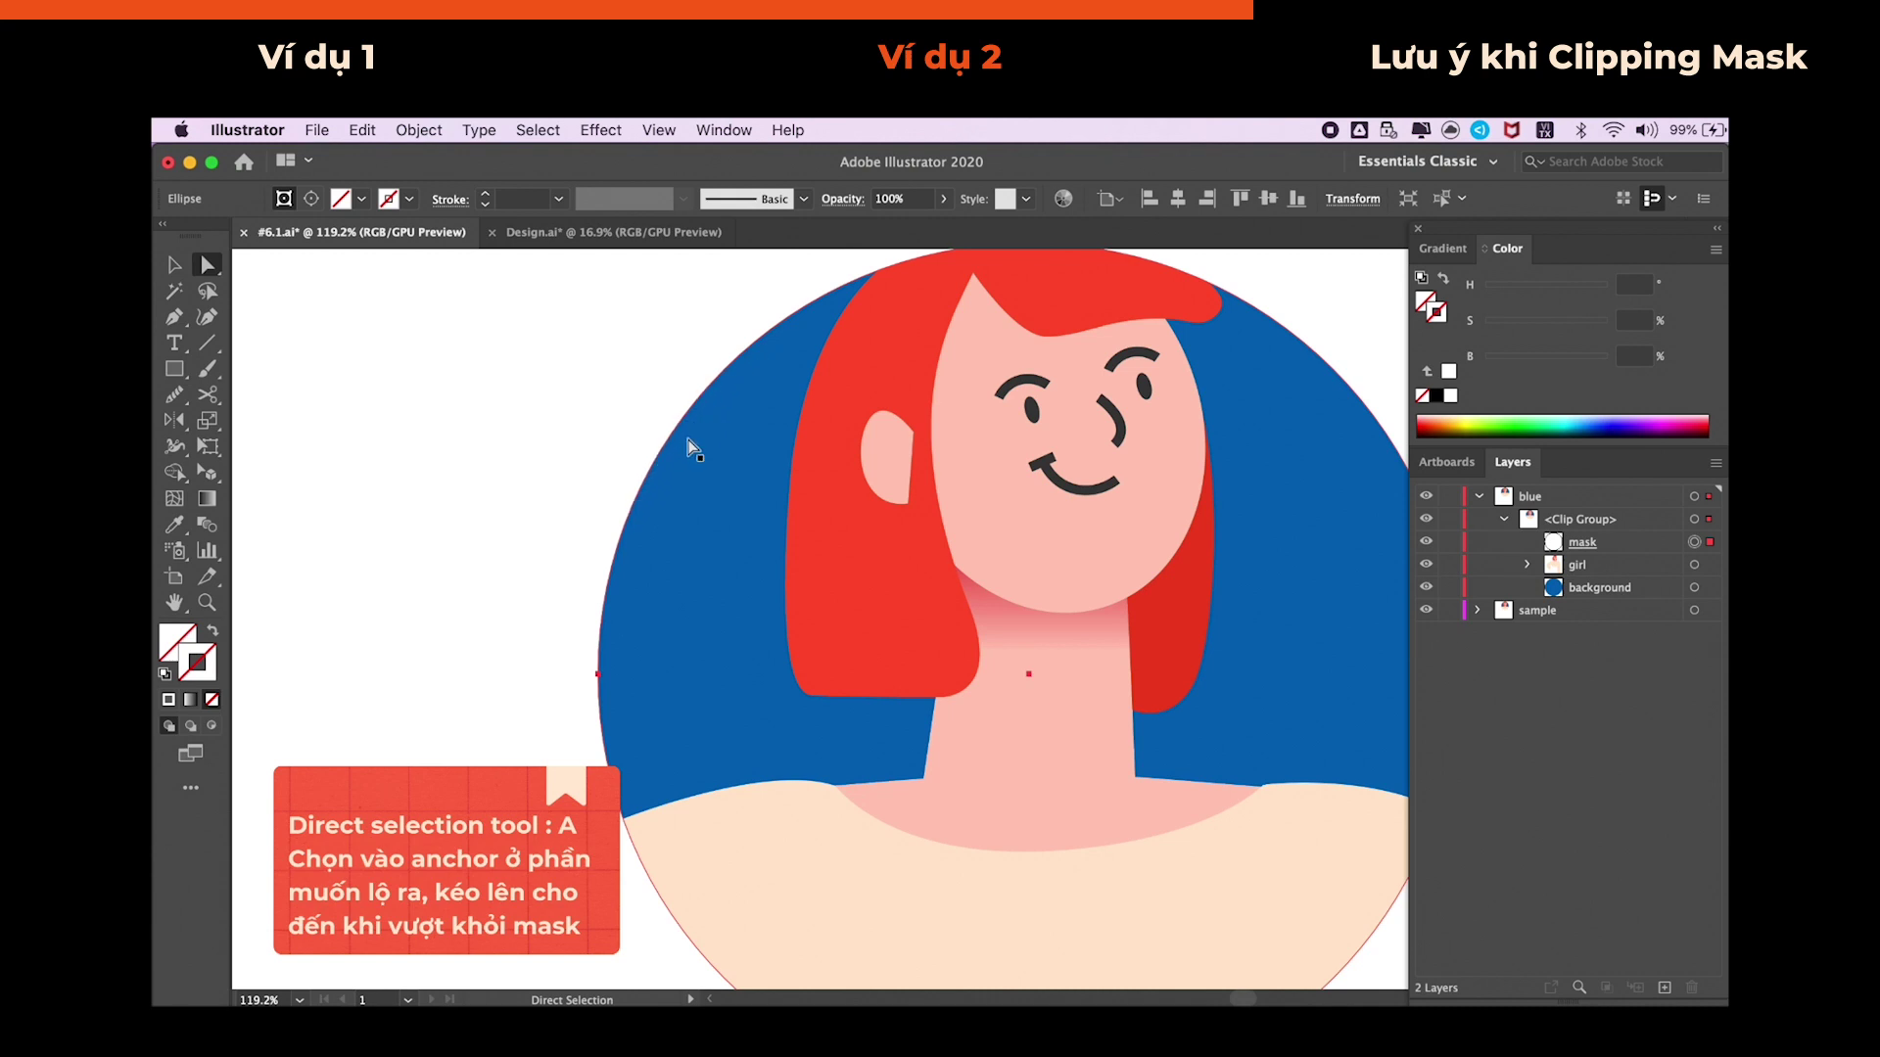
scroll(899, 423, "down", 3)
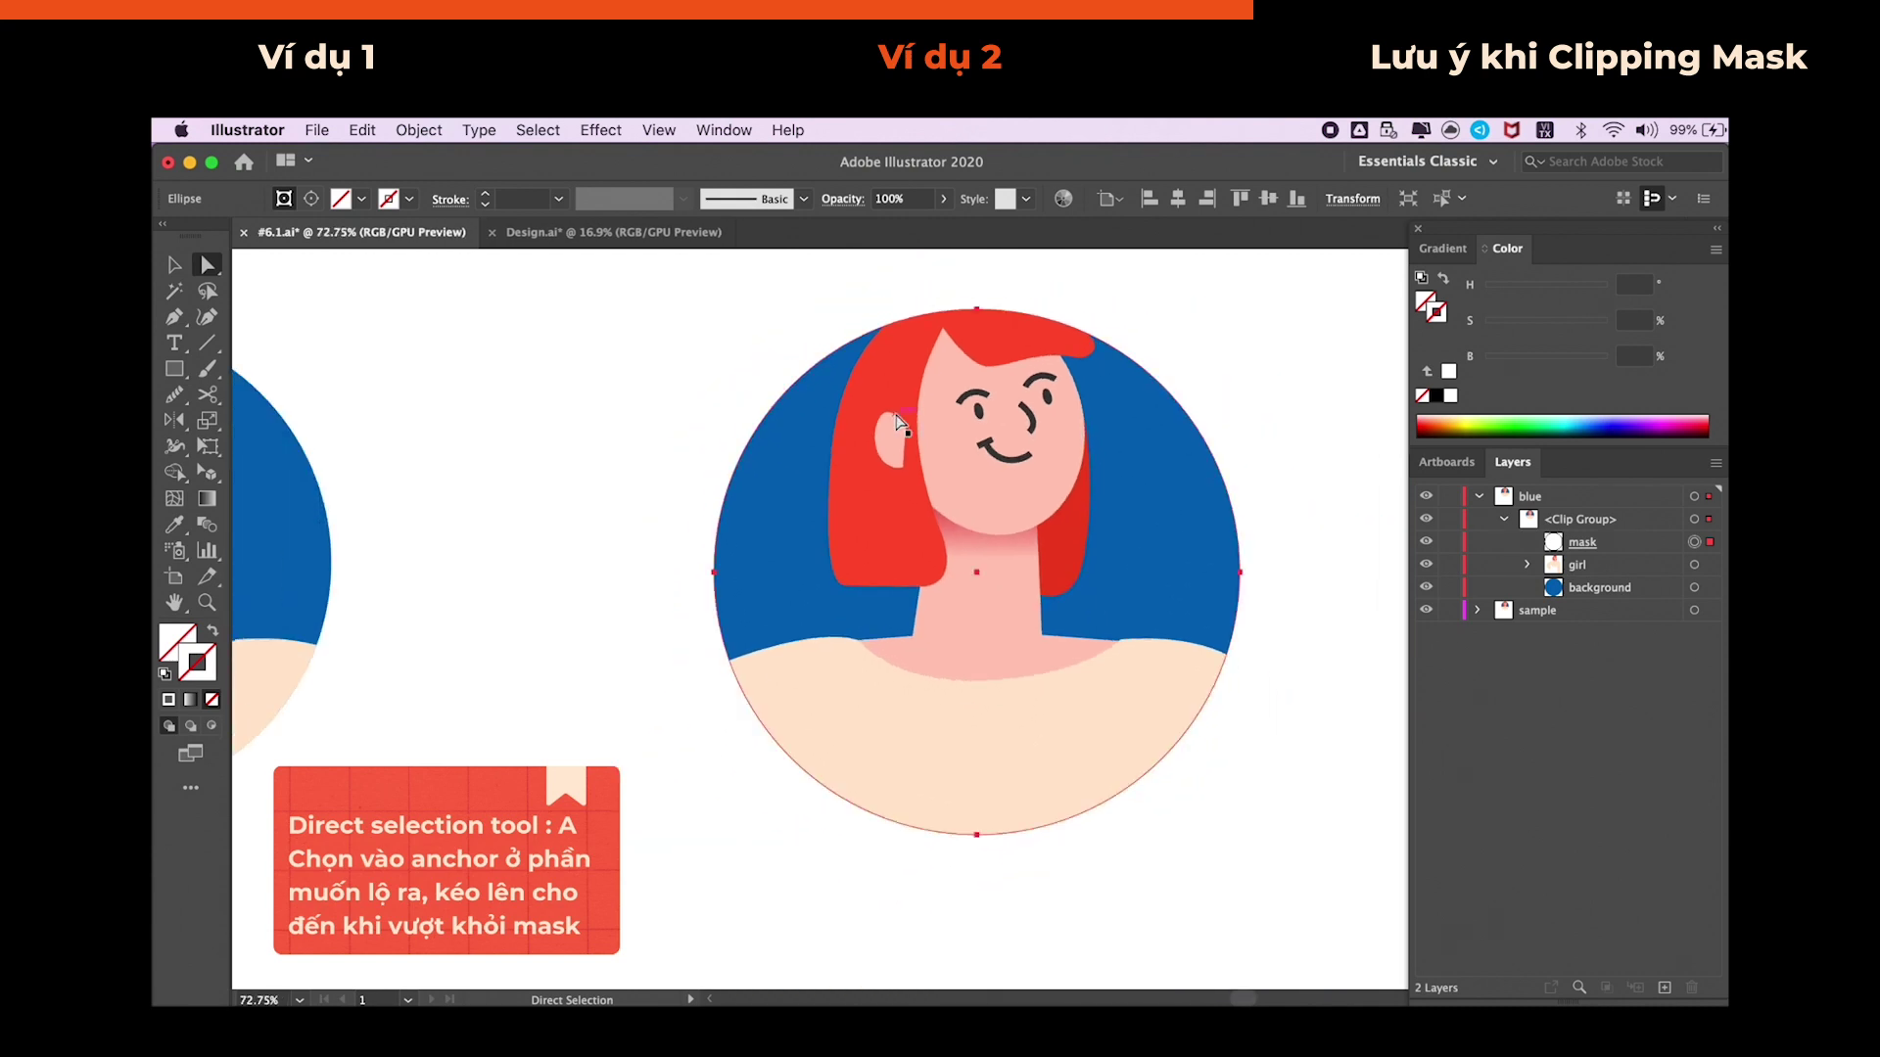
scroll(899, 423, "down", 2)
- Pull the mask's top anchor upward so the hair breaks above the circle
left_click(1073, 379)
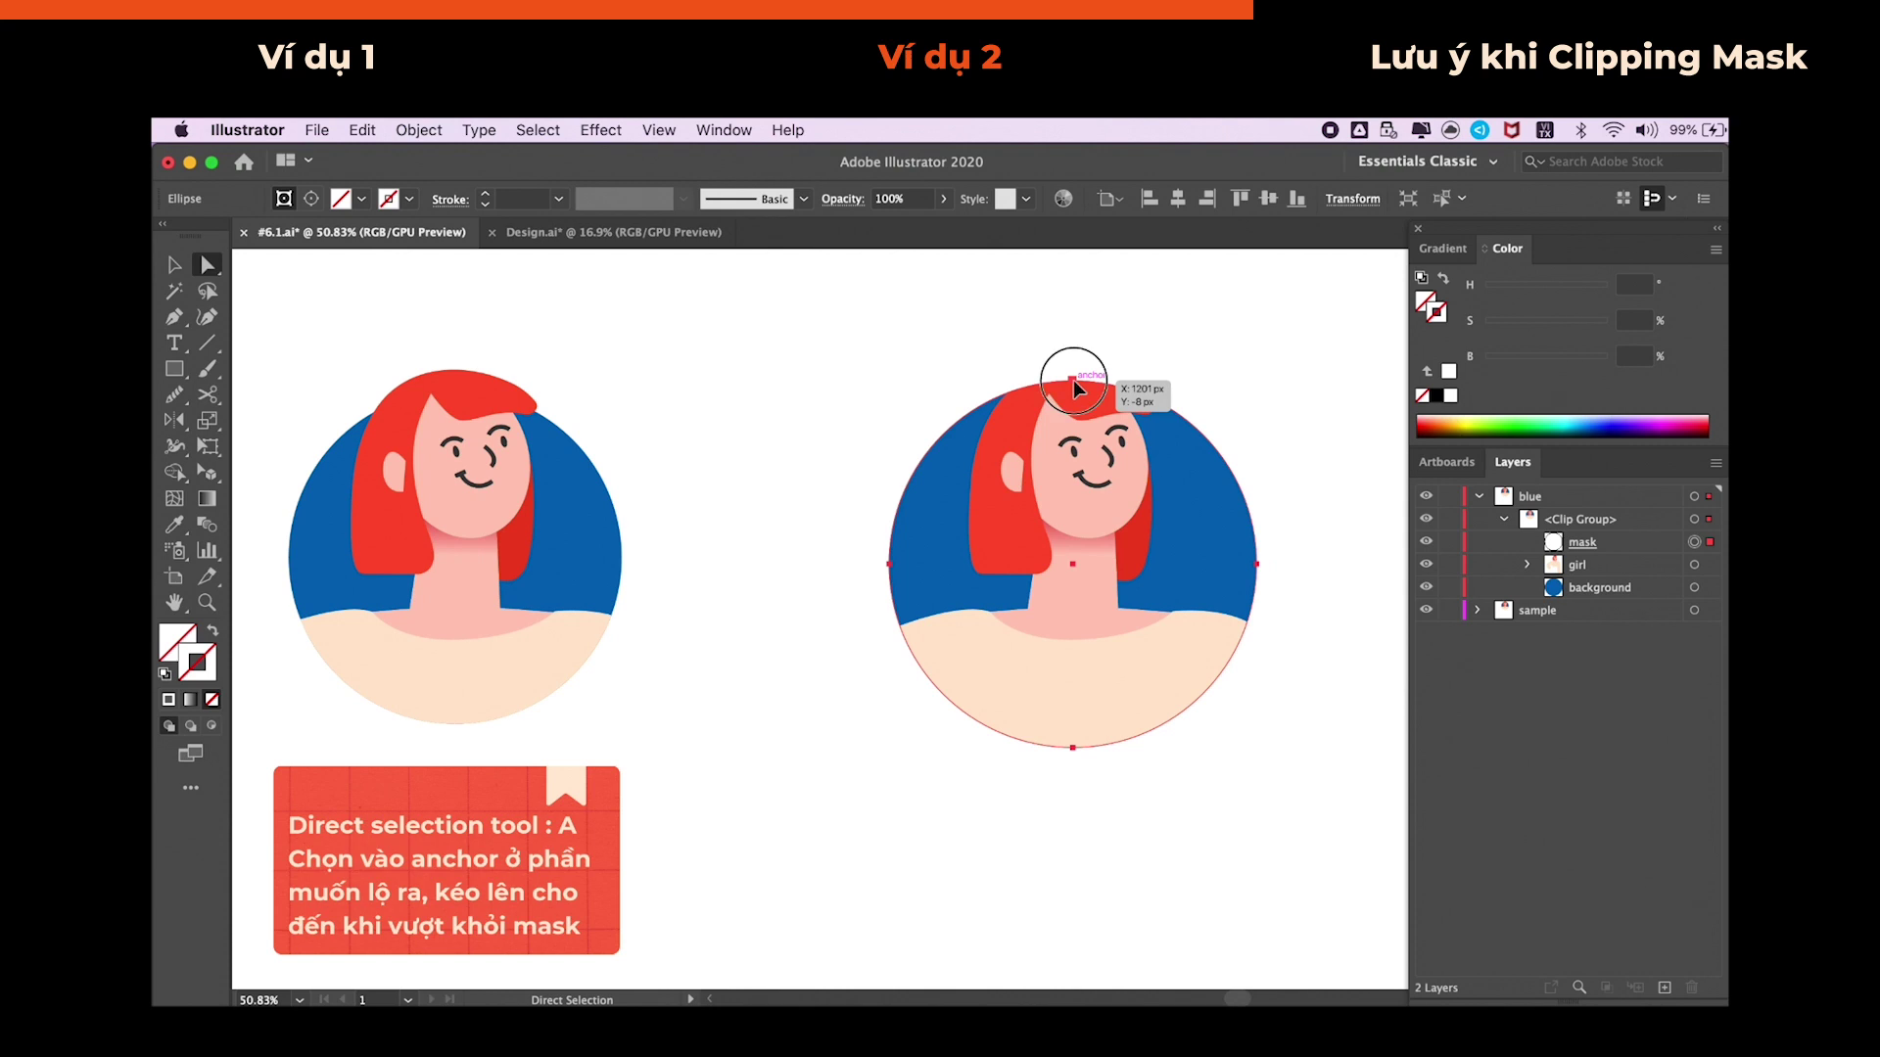
left_click_drag(1073, 380, 1074, 358)
left_click(1076, 365)
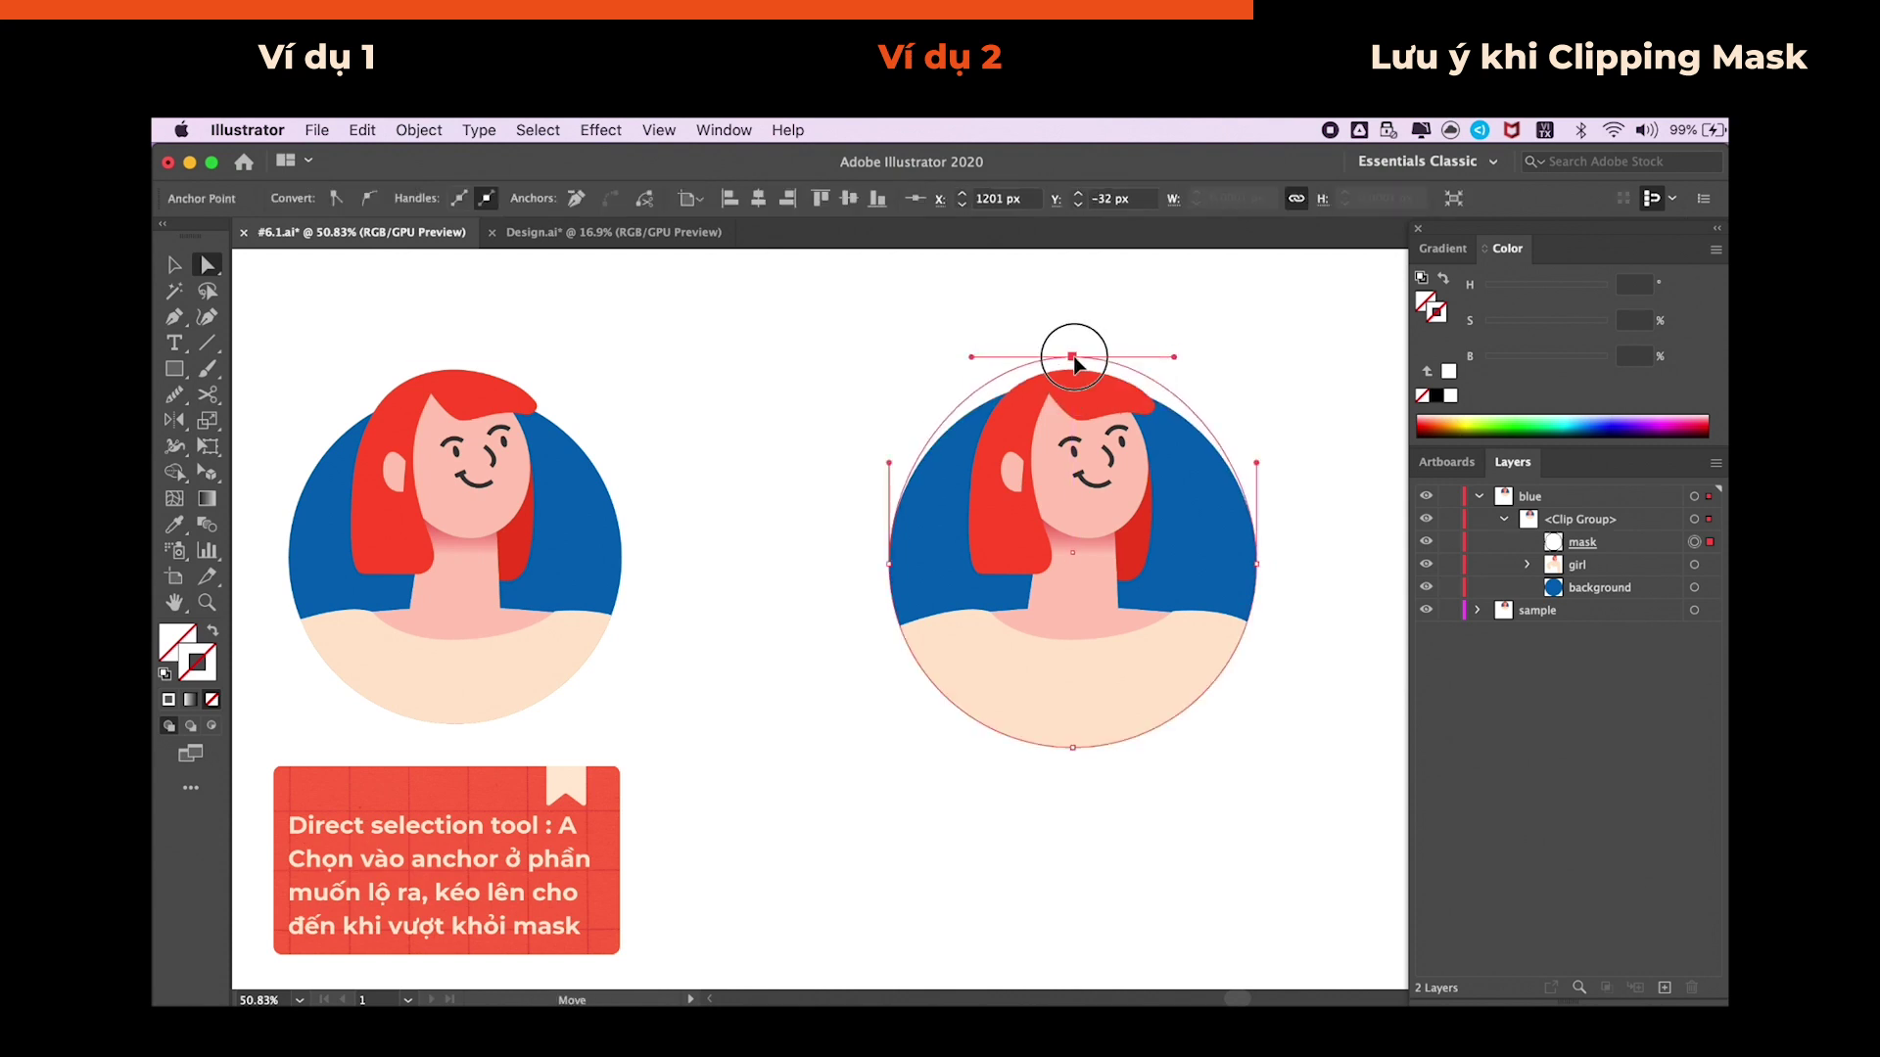
left_click_drag(1078, 365, 1074, 362)
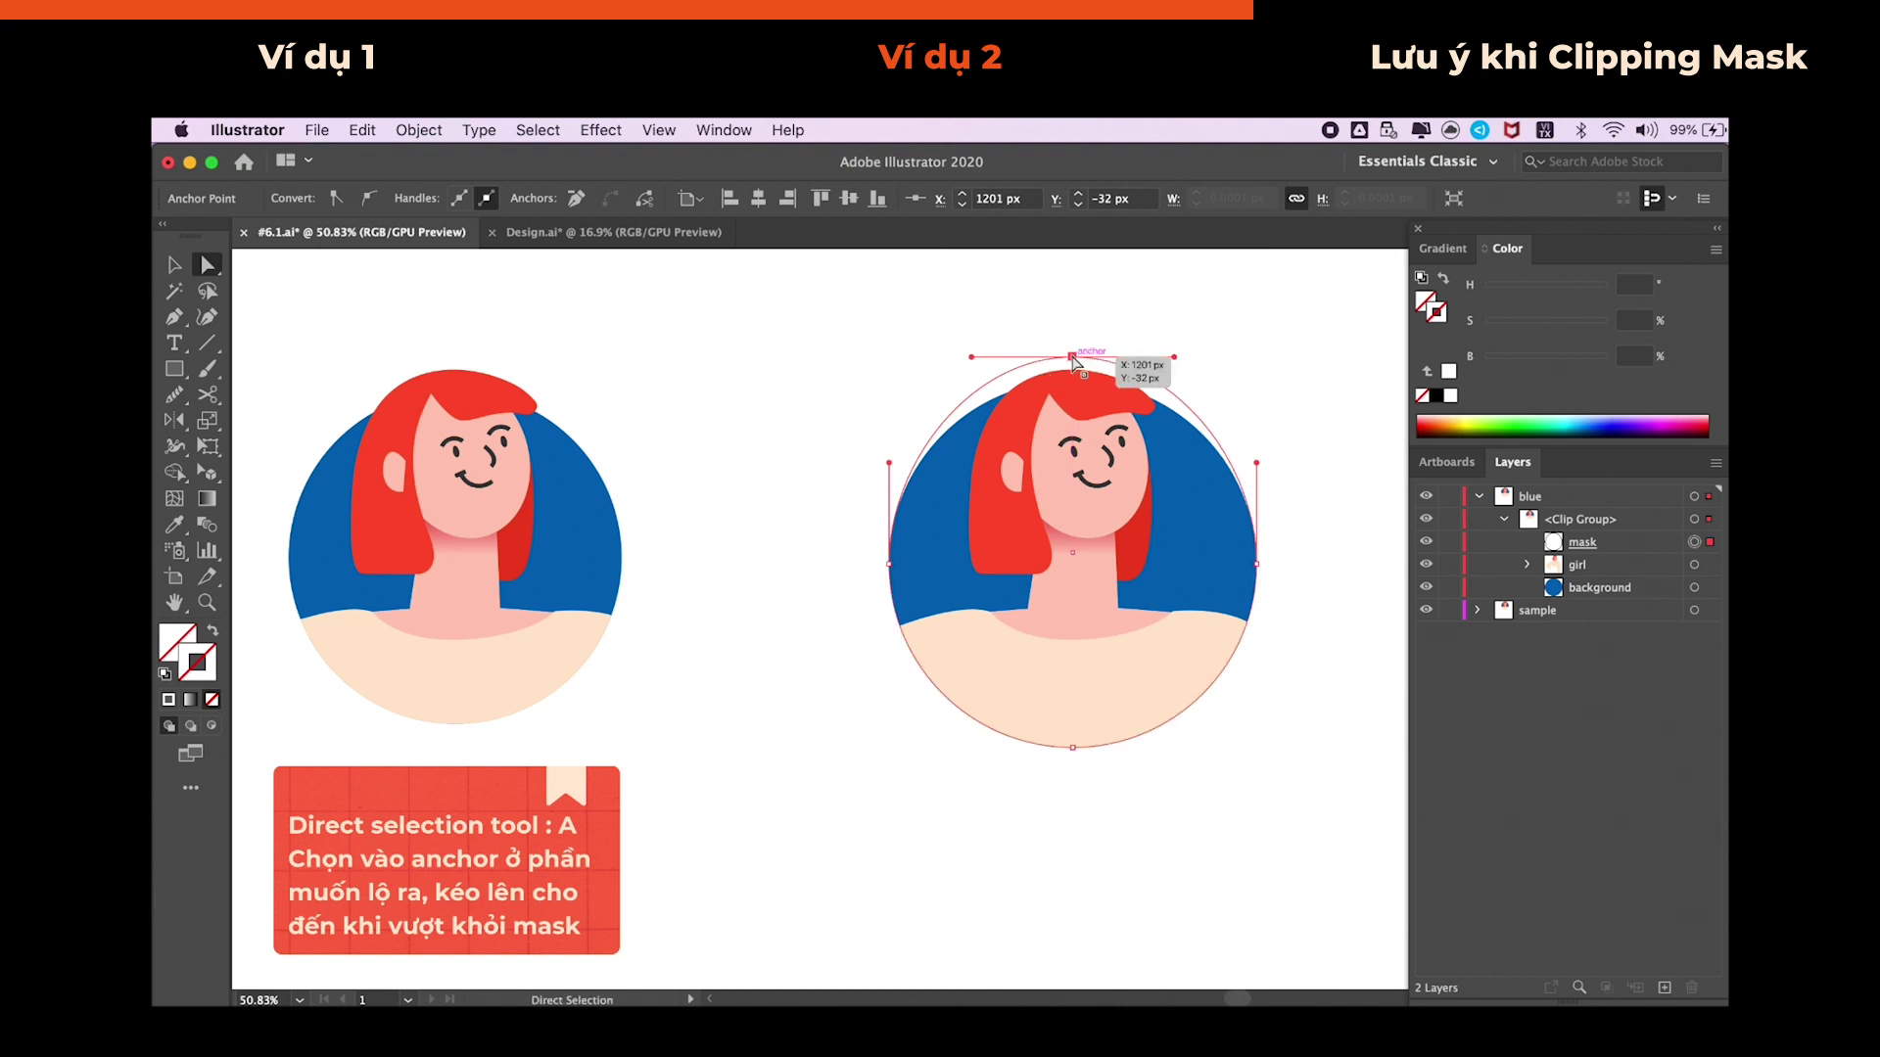
left_click(1256, 367)
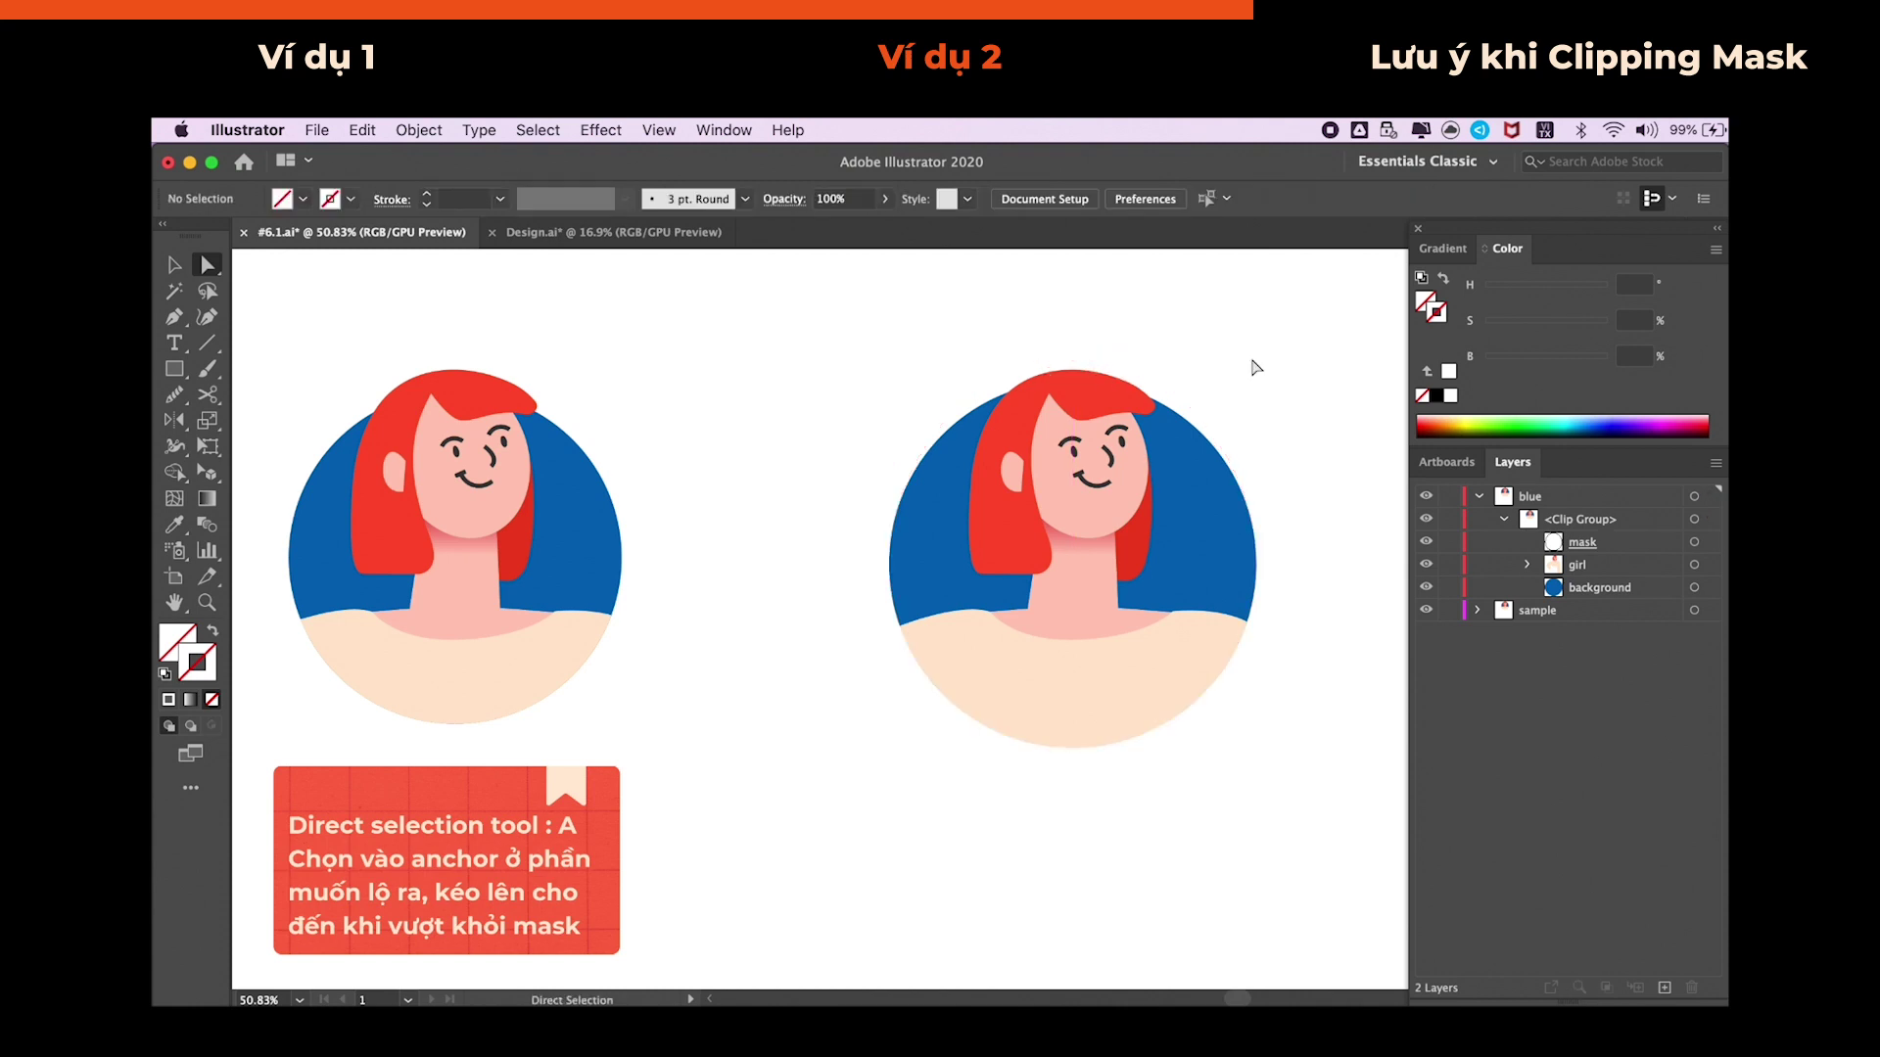
key("v")
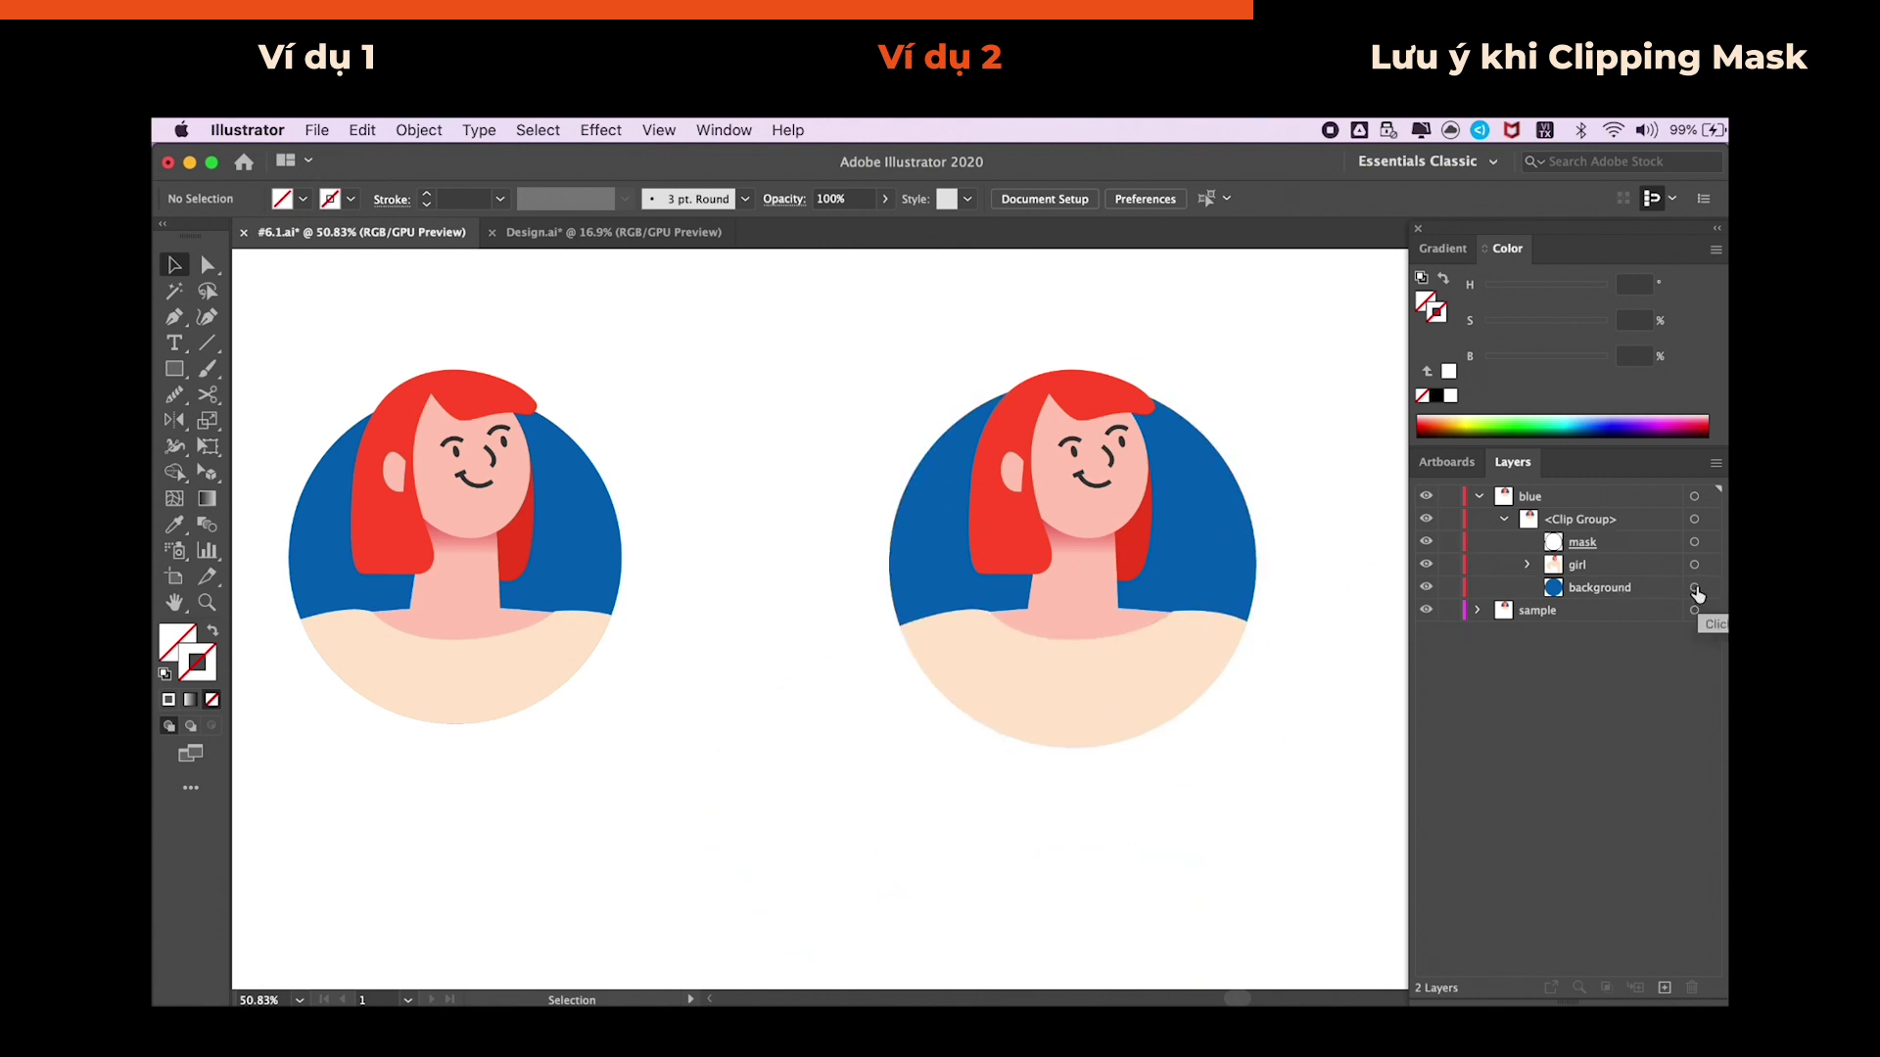
- Shrink the mask circle slightly and raise its top anchor above the hair
left_click(1694, 543)
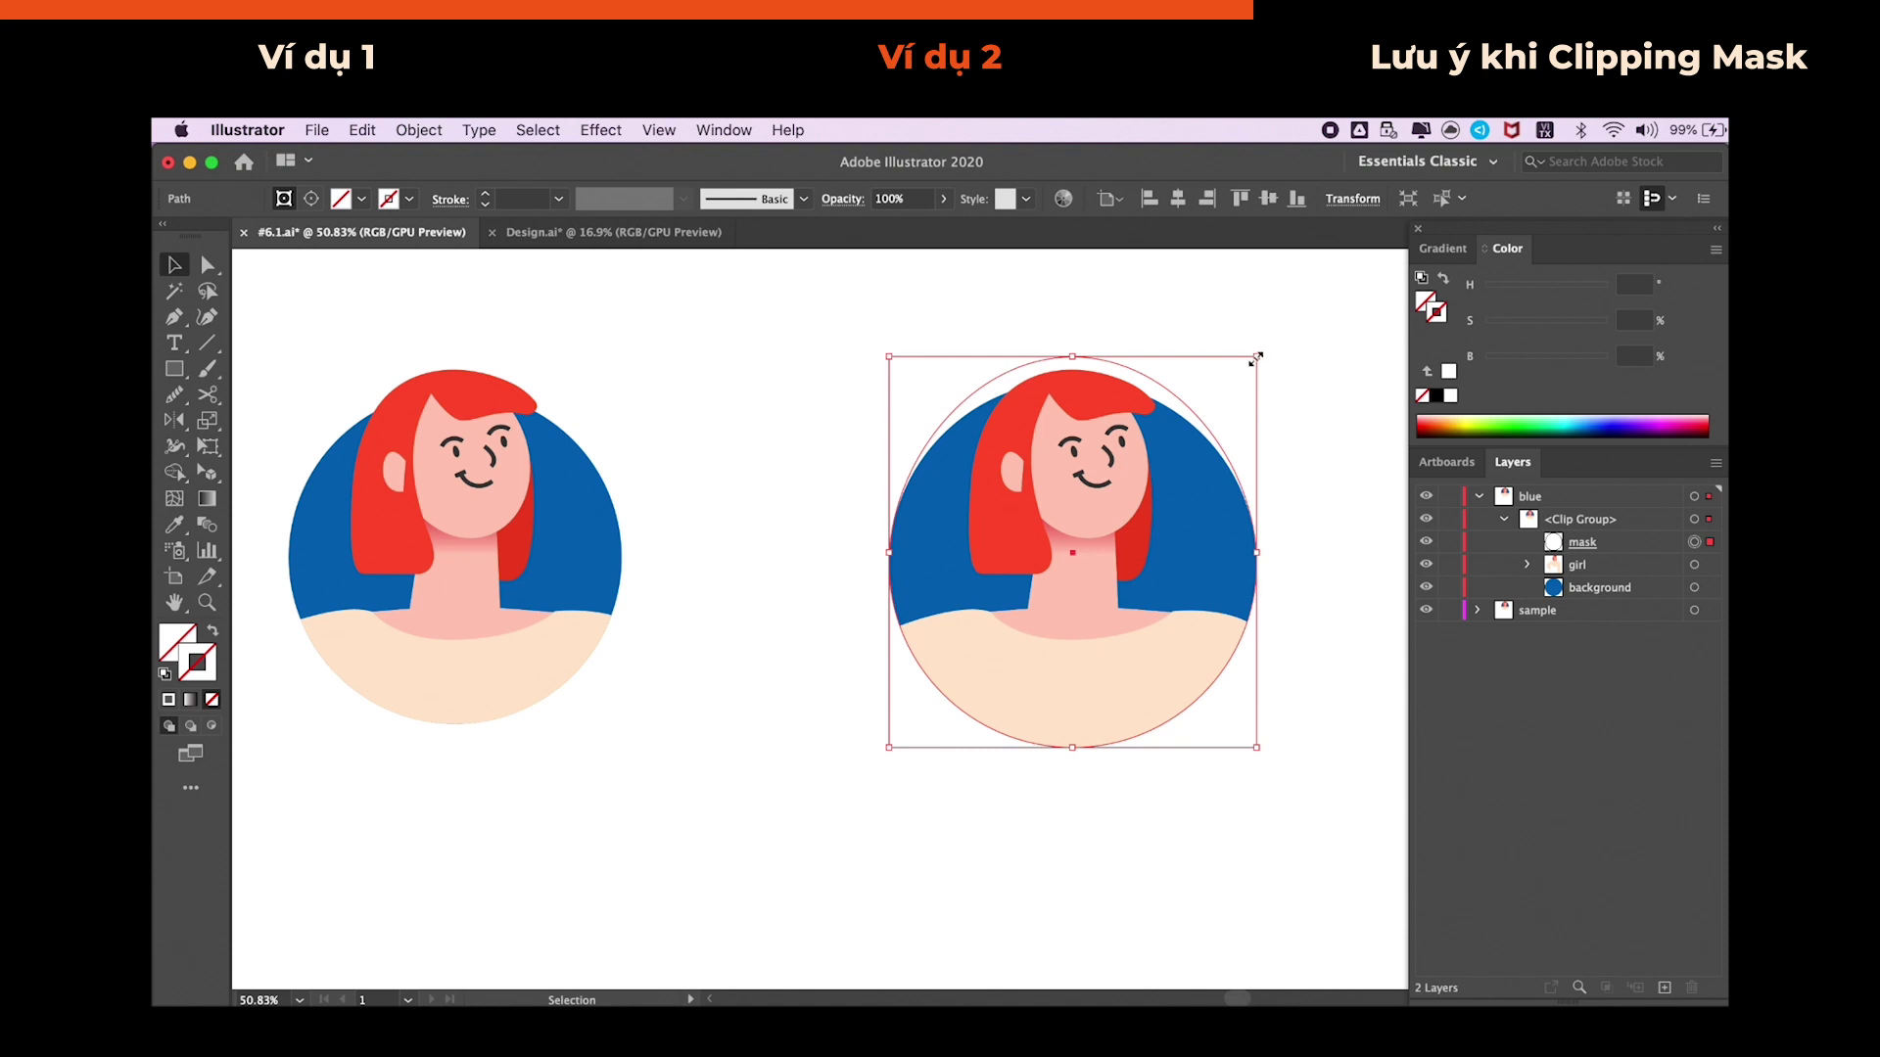
left_click_drag(1257, 356, 1233, 382)
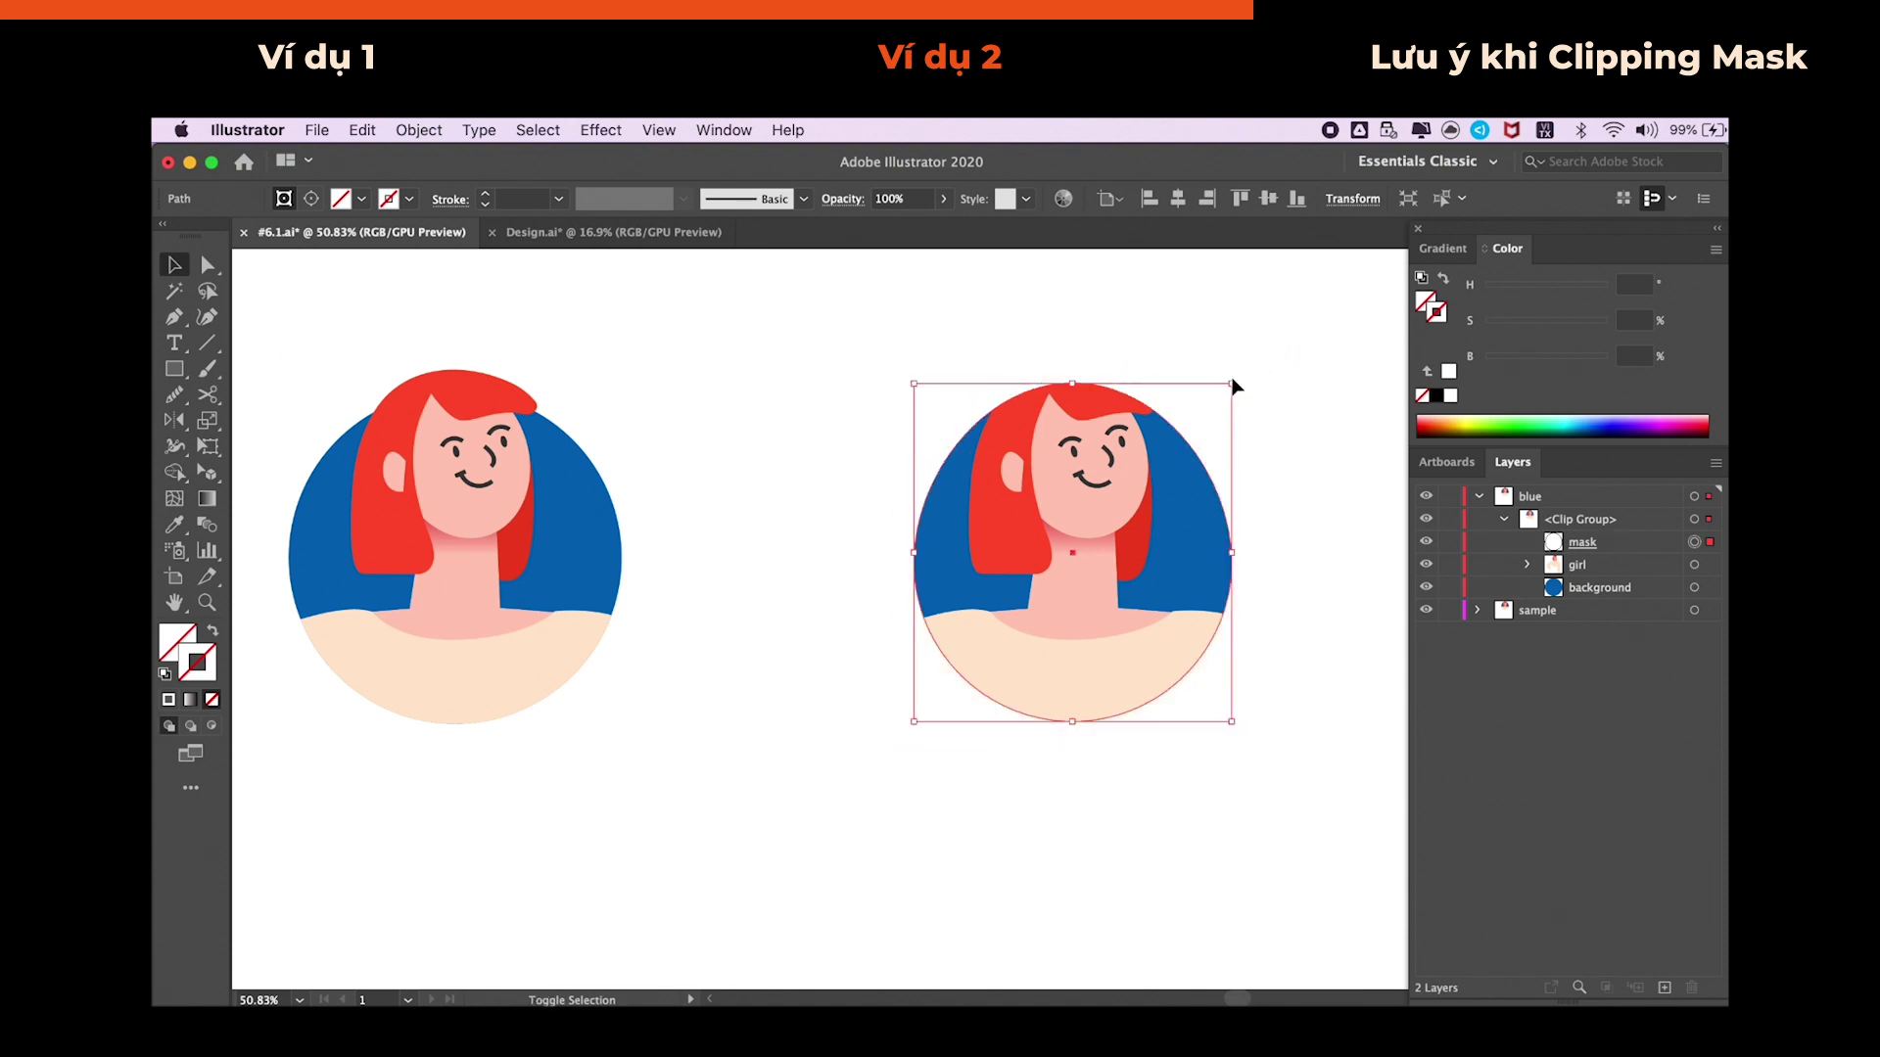
key("a")
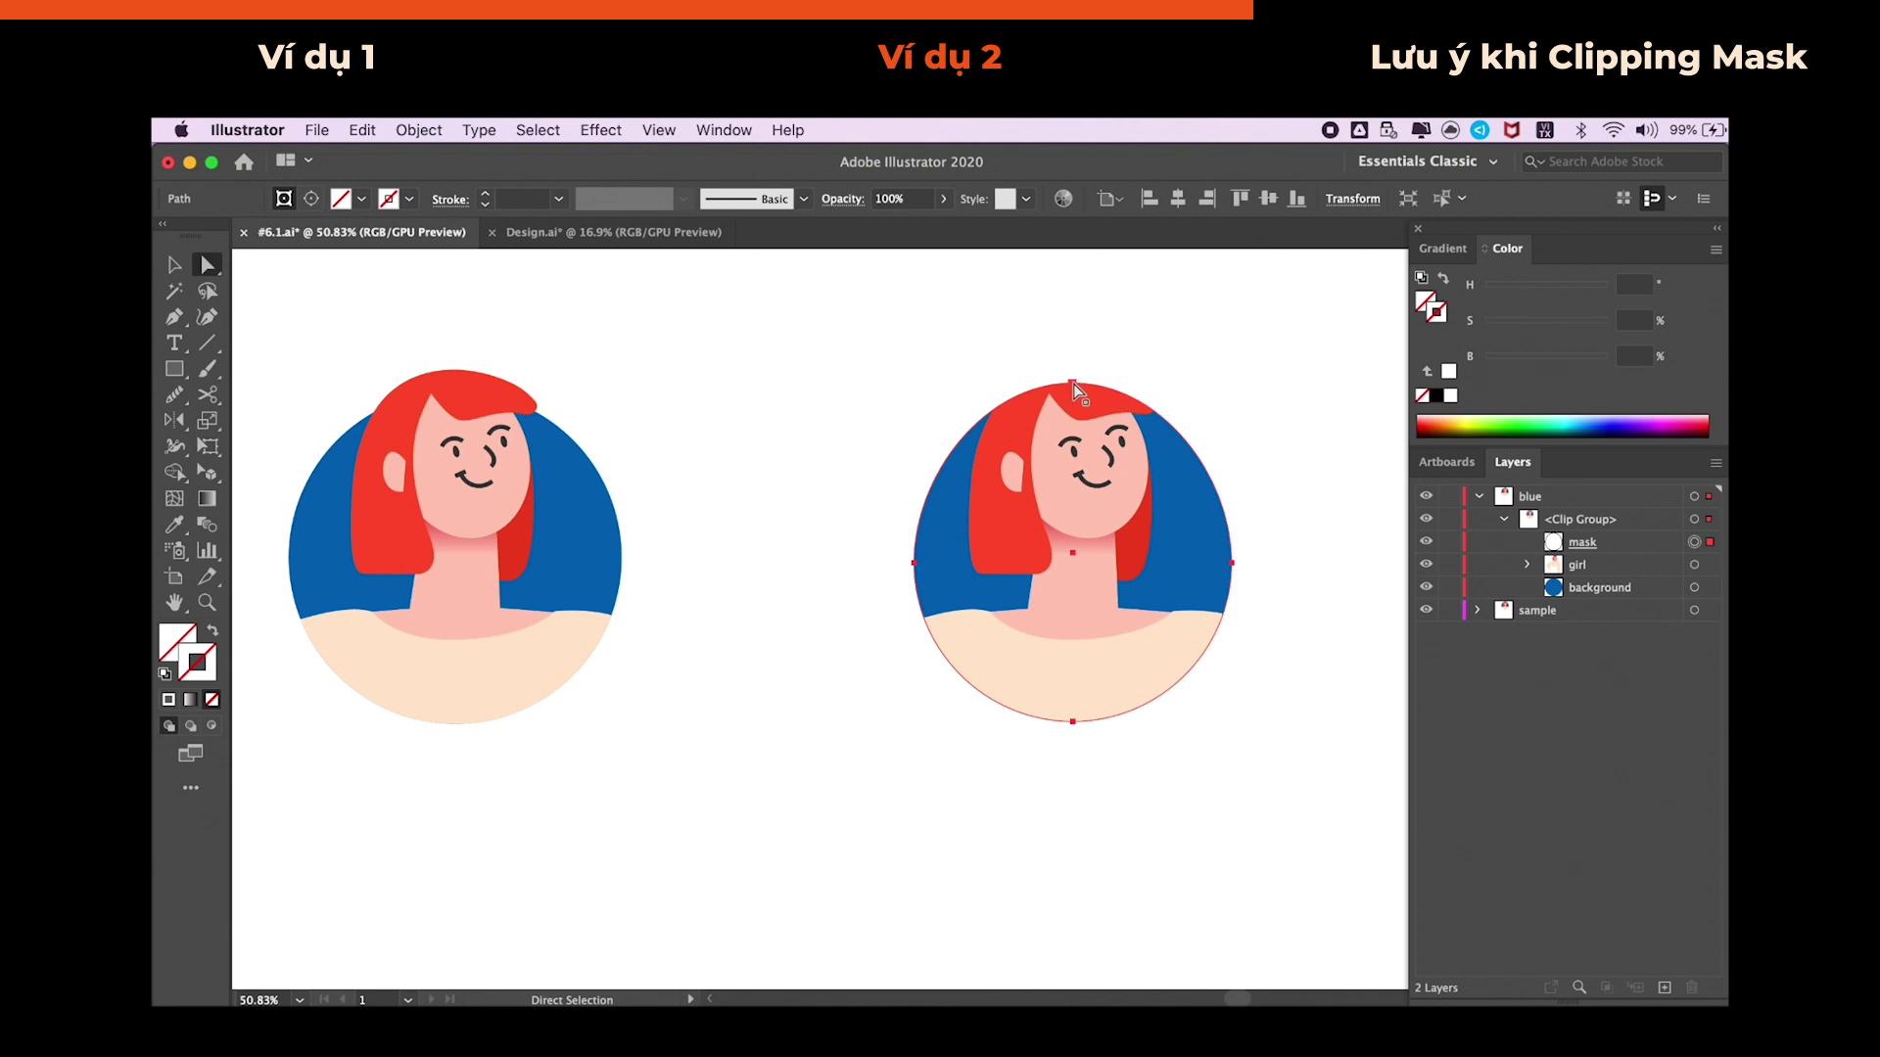
left_click(1073, 384)
left_click_drag(1073, 383, 1075, 359)
left_click(1239, 387)
key("v")
- Undo and redo the mask change to keep the enlarged circle
key("a")
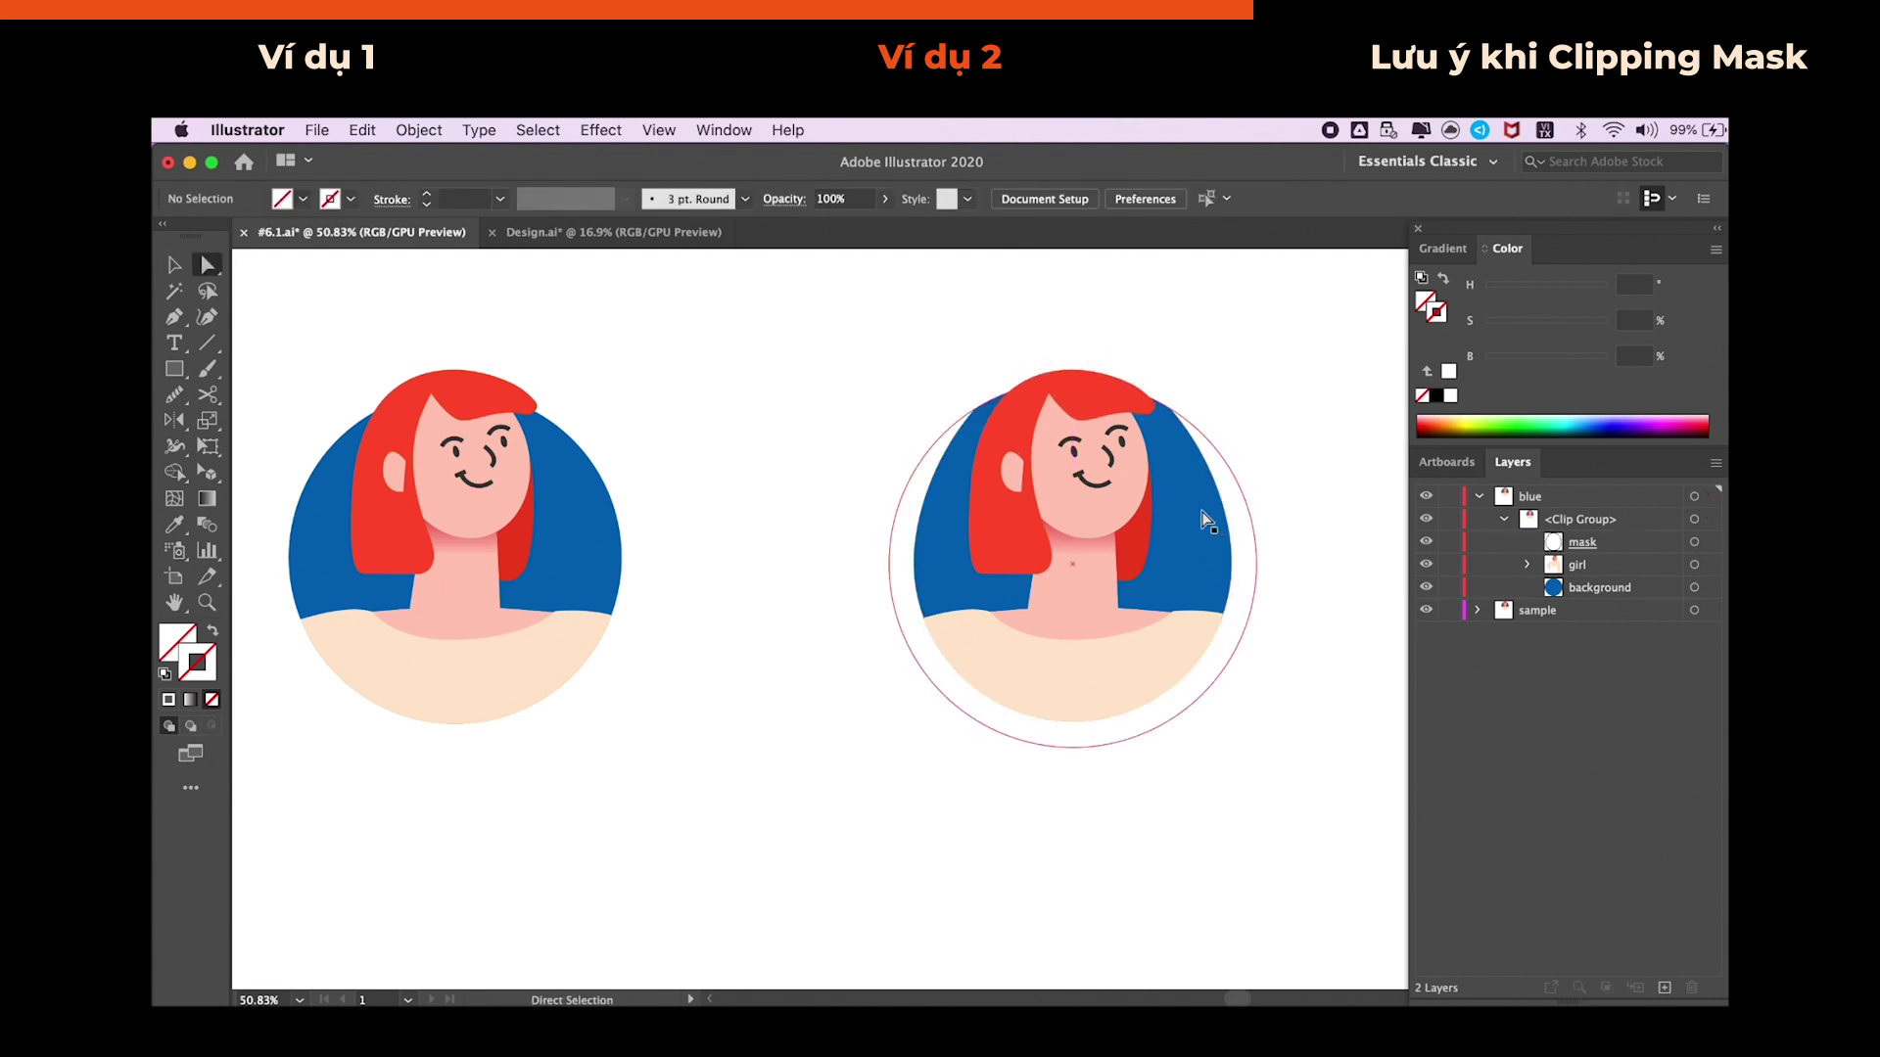
left_click(1694, 542)
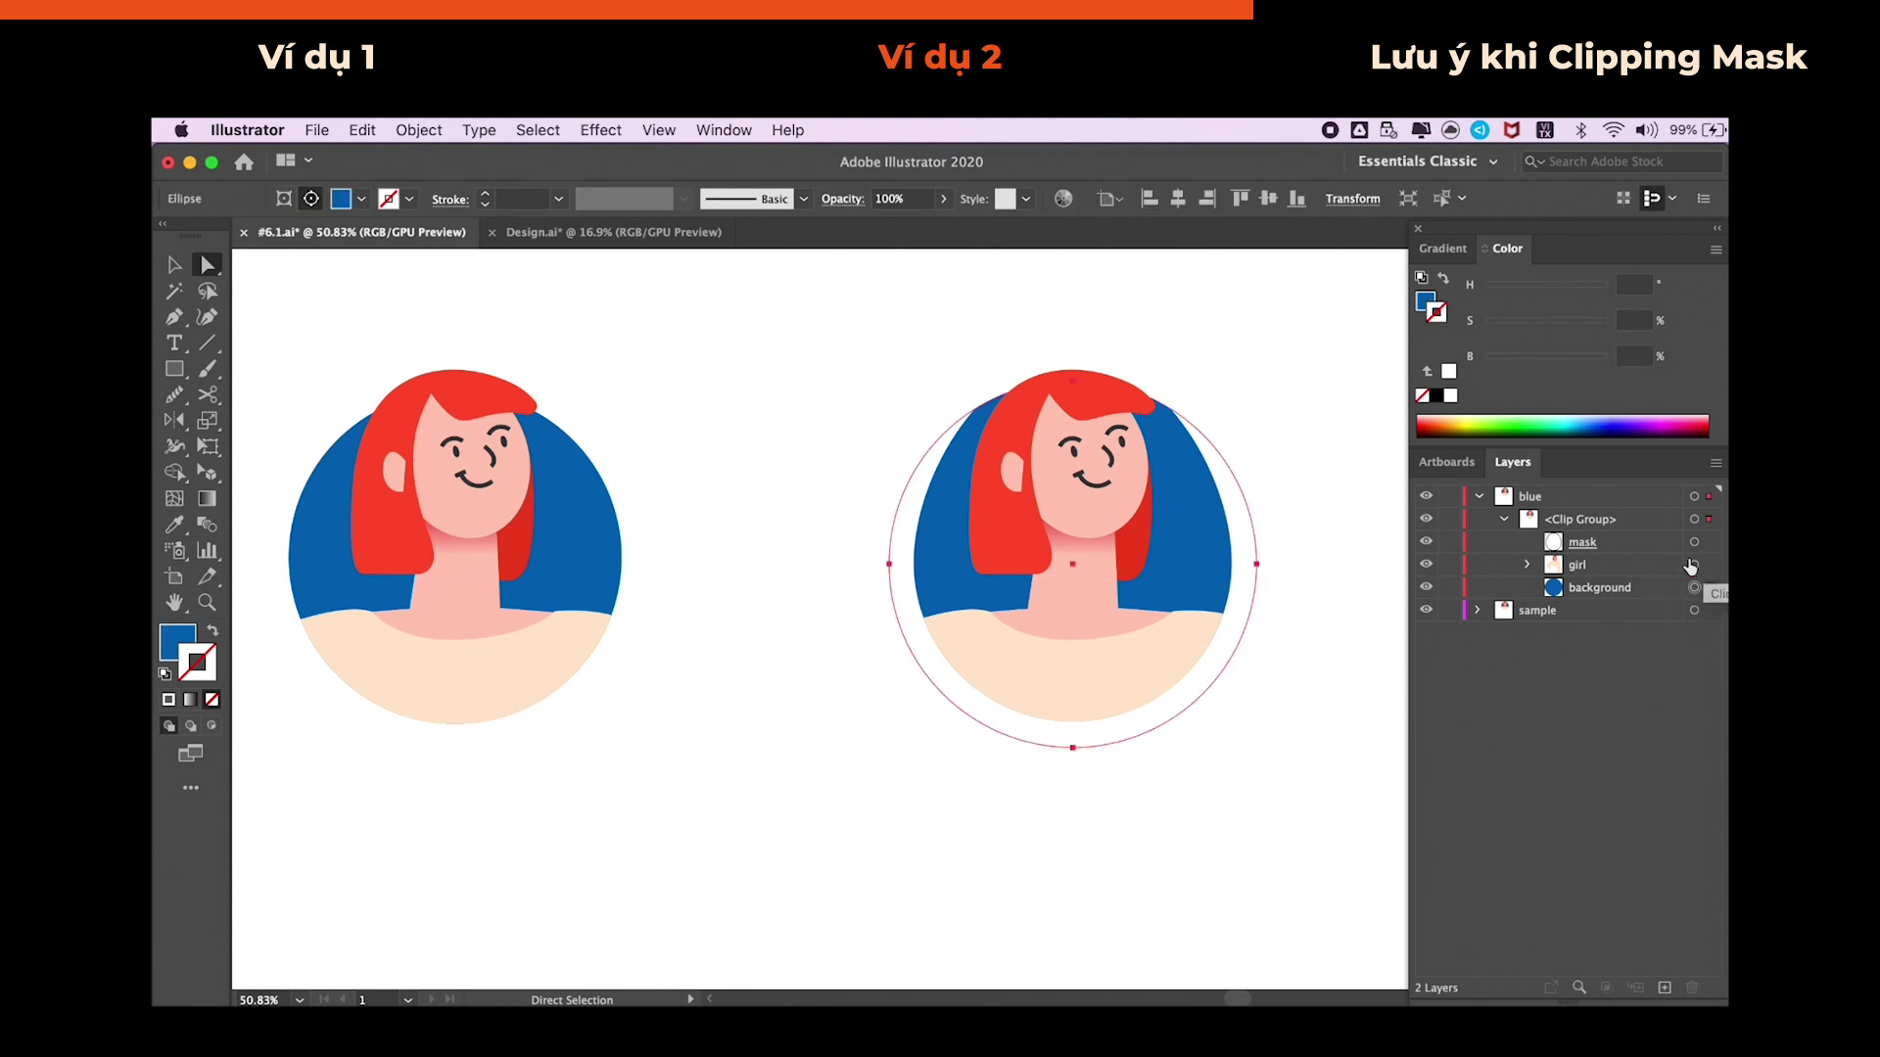
left_click(1248, 479)
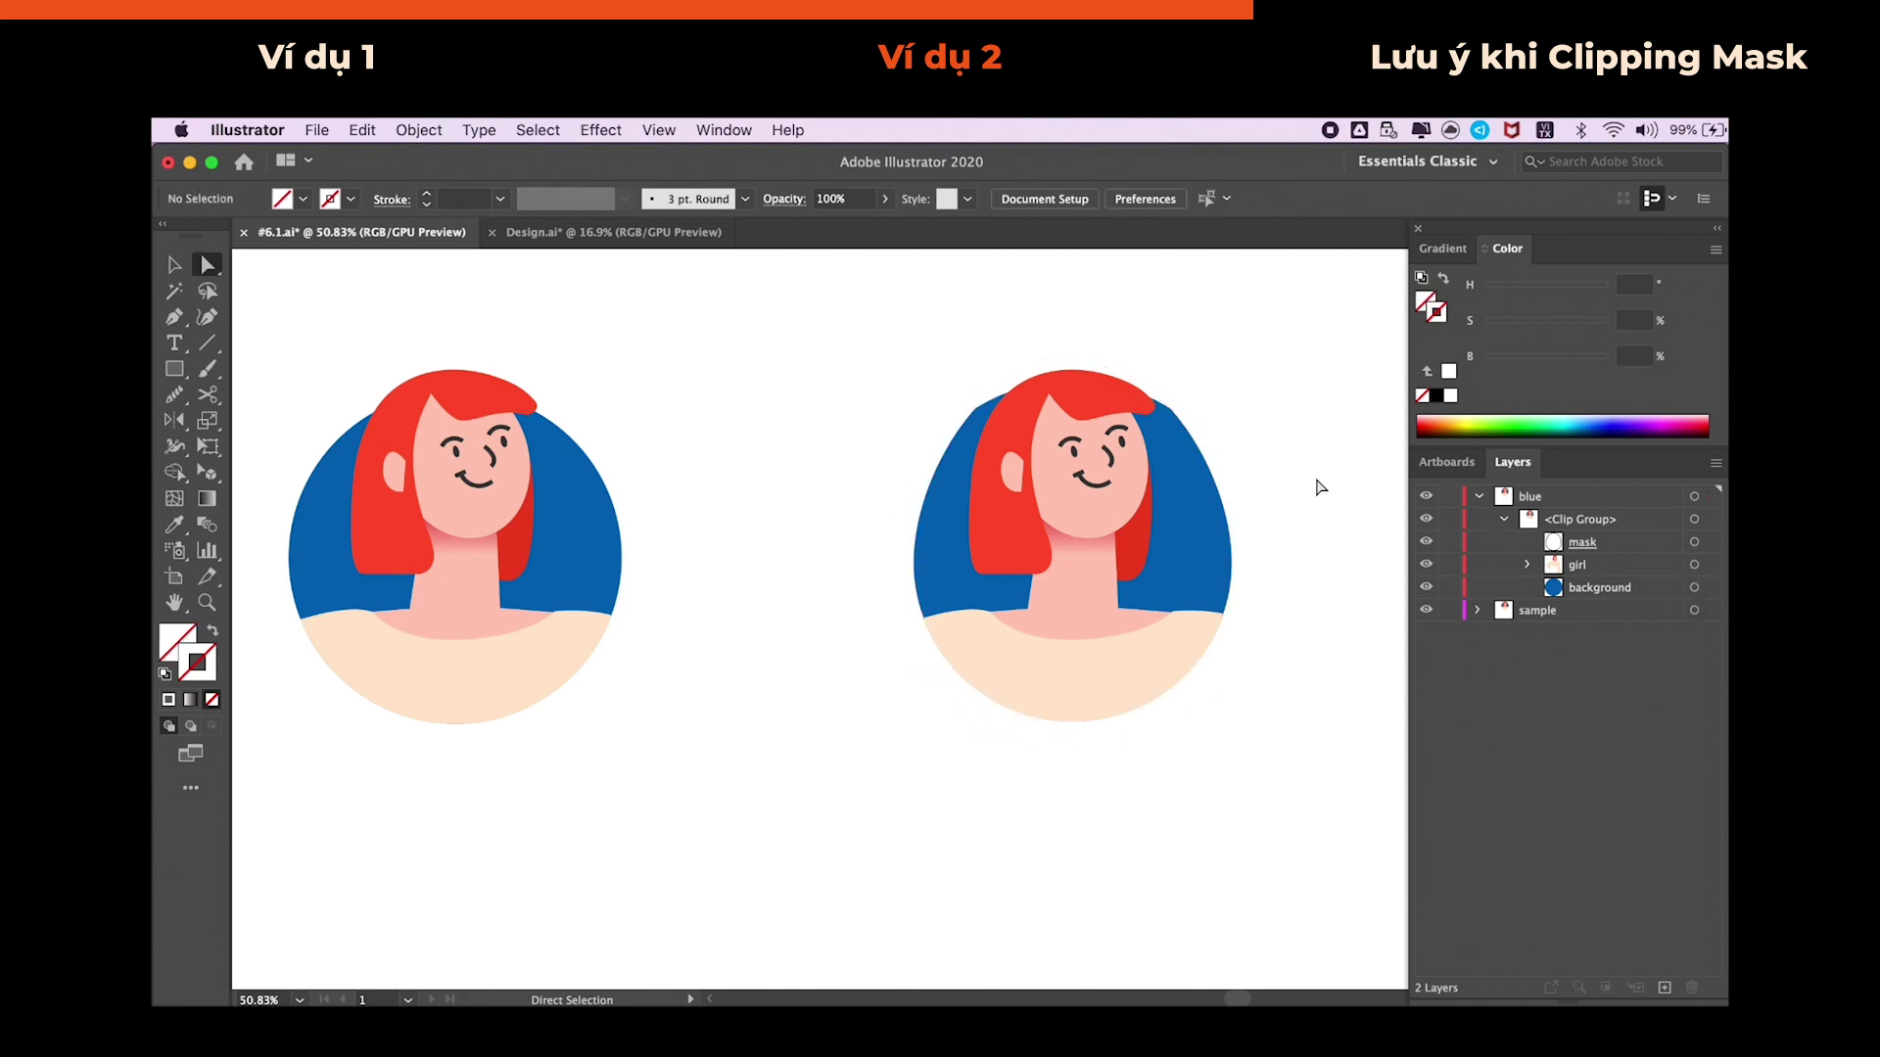
key("ctrl+z")
key("ctrl+shift+z")
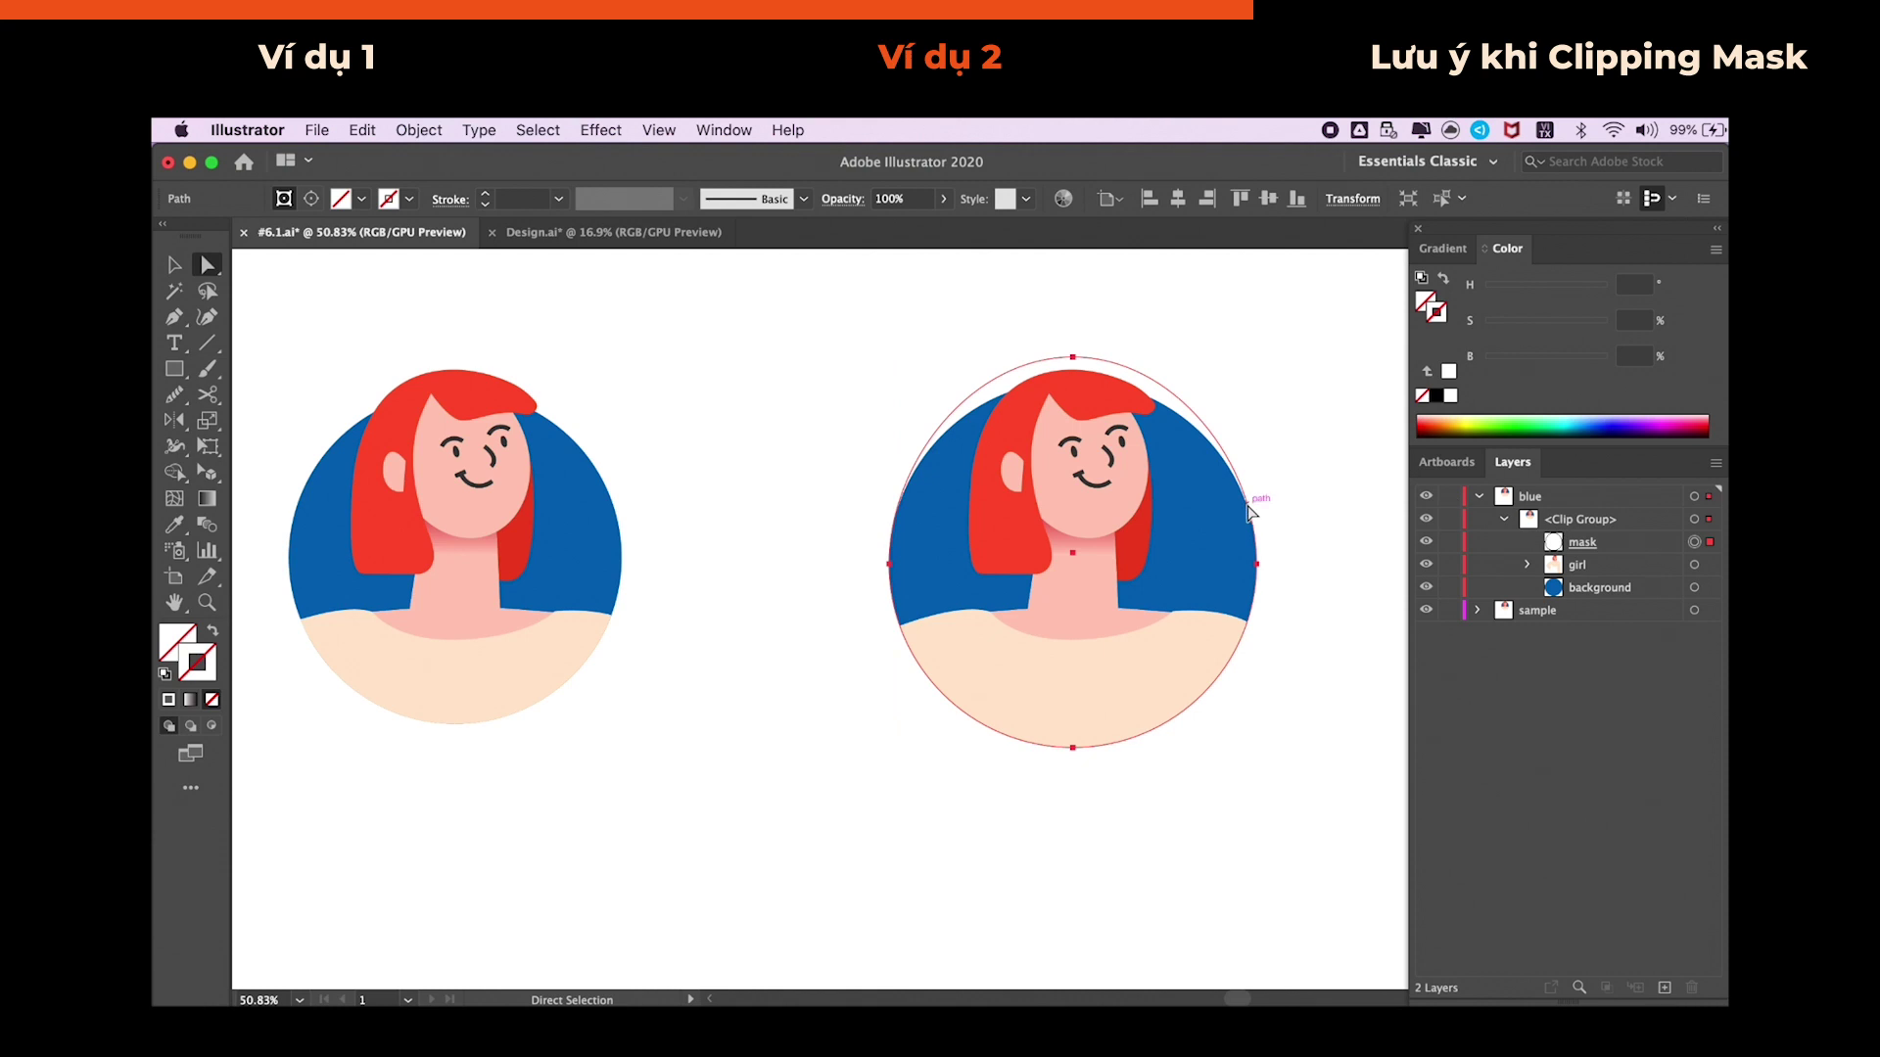
left_click(1308, 501)
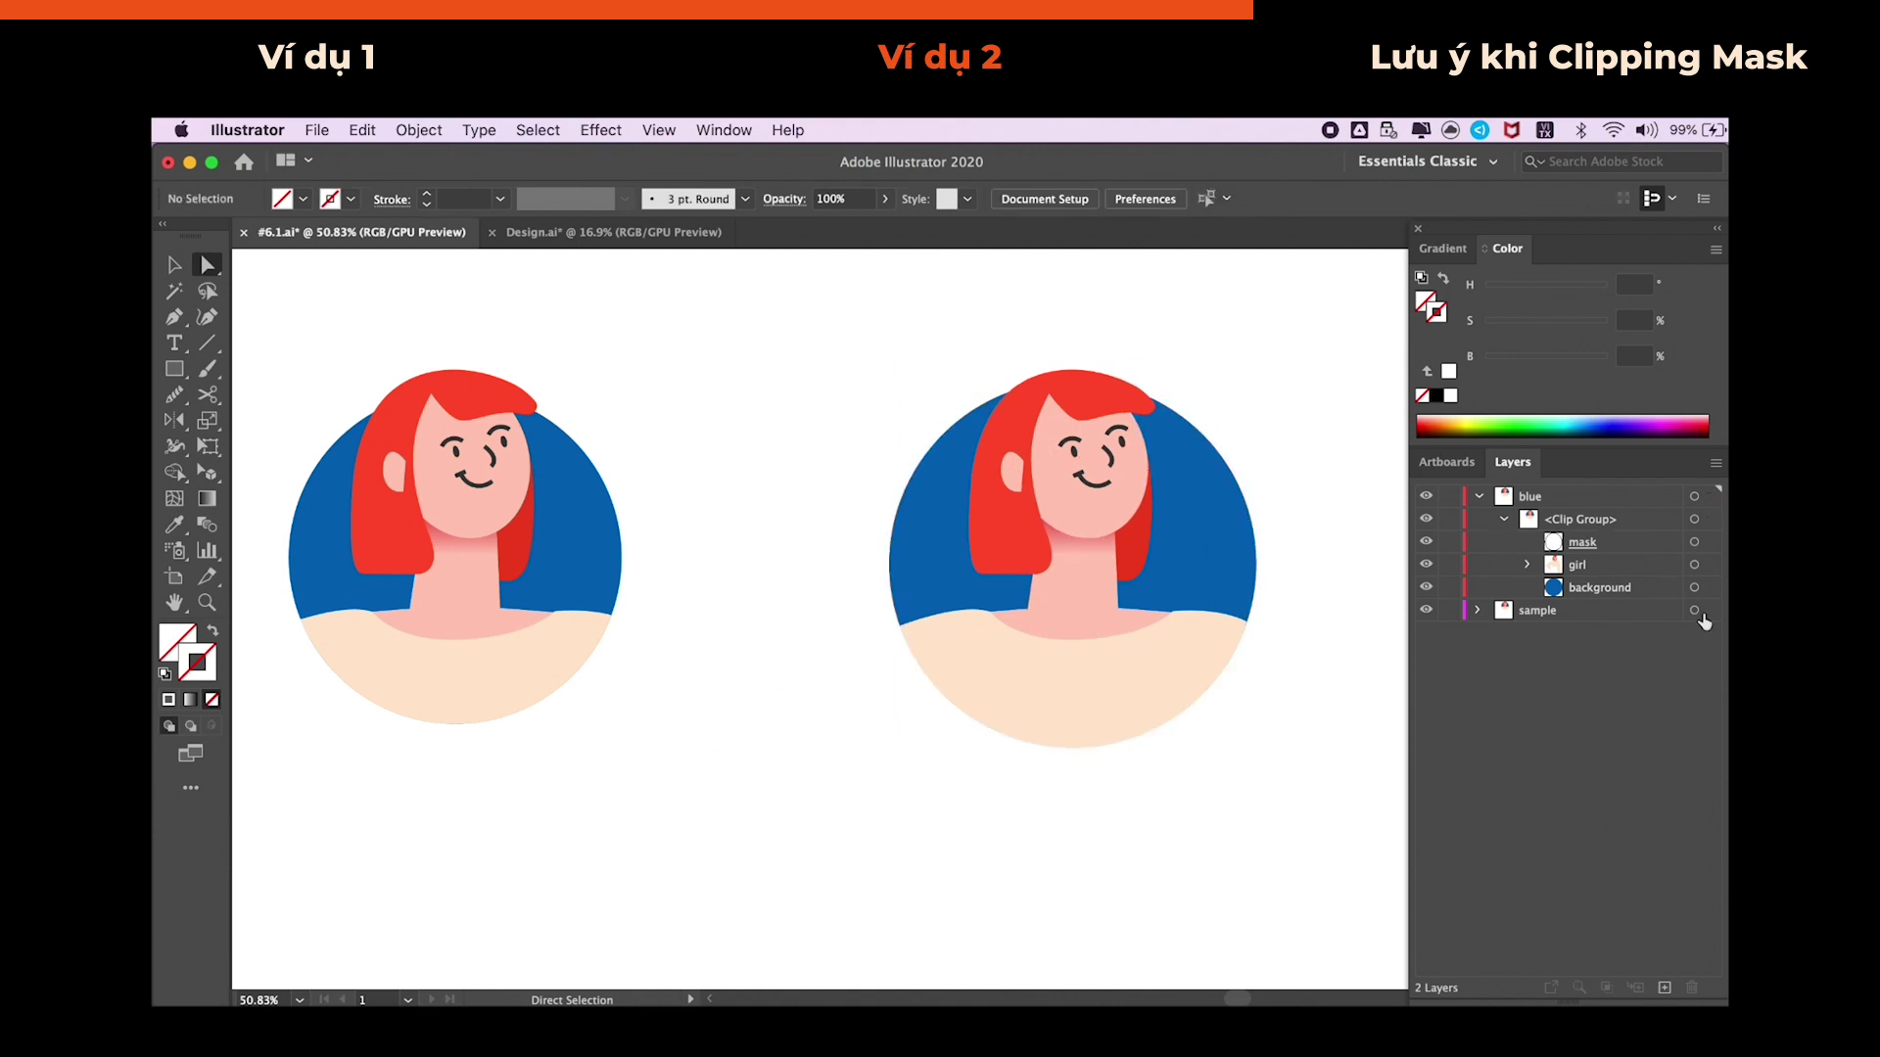
- Select the mask and background circles together in the Layers panel
left_click(1693, 542)
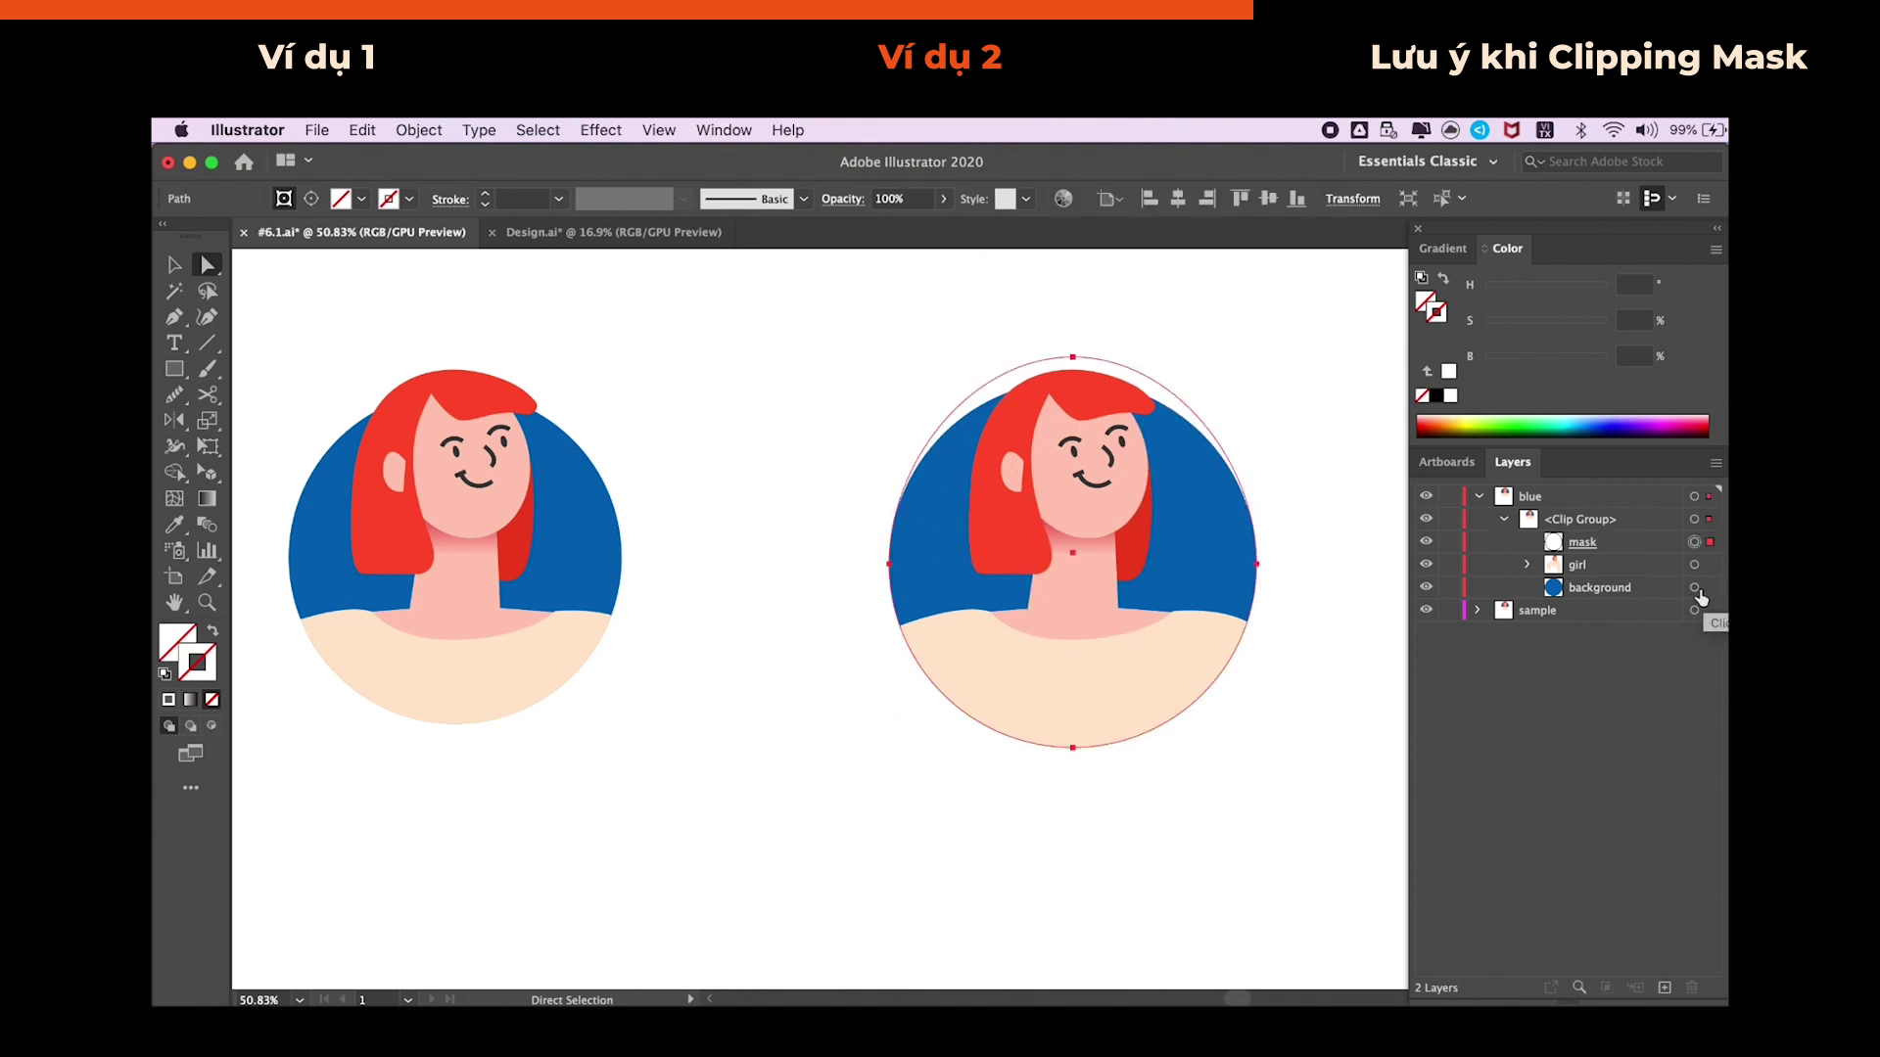
left_click(1695, 588, "shift")
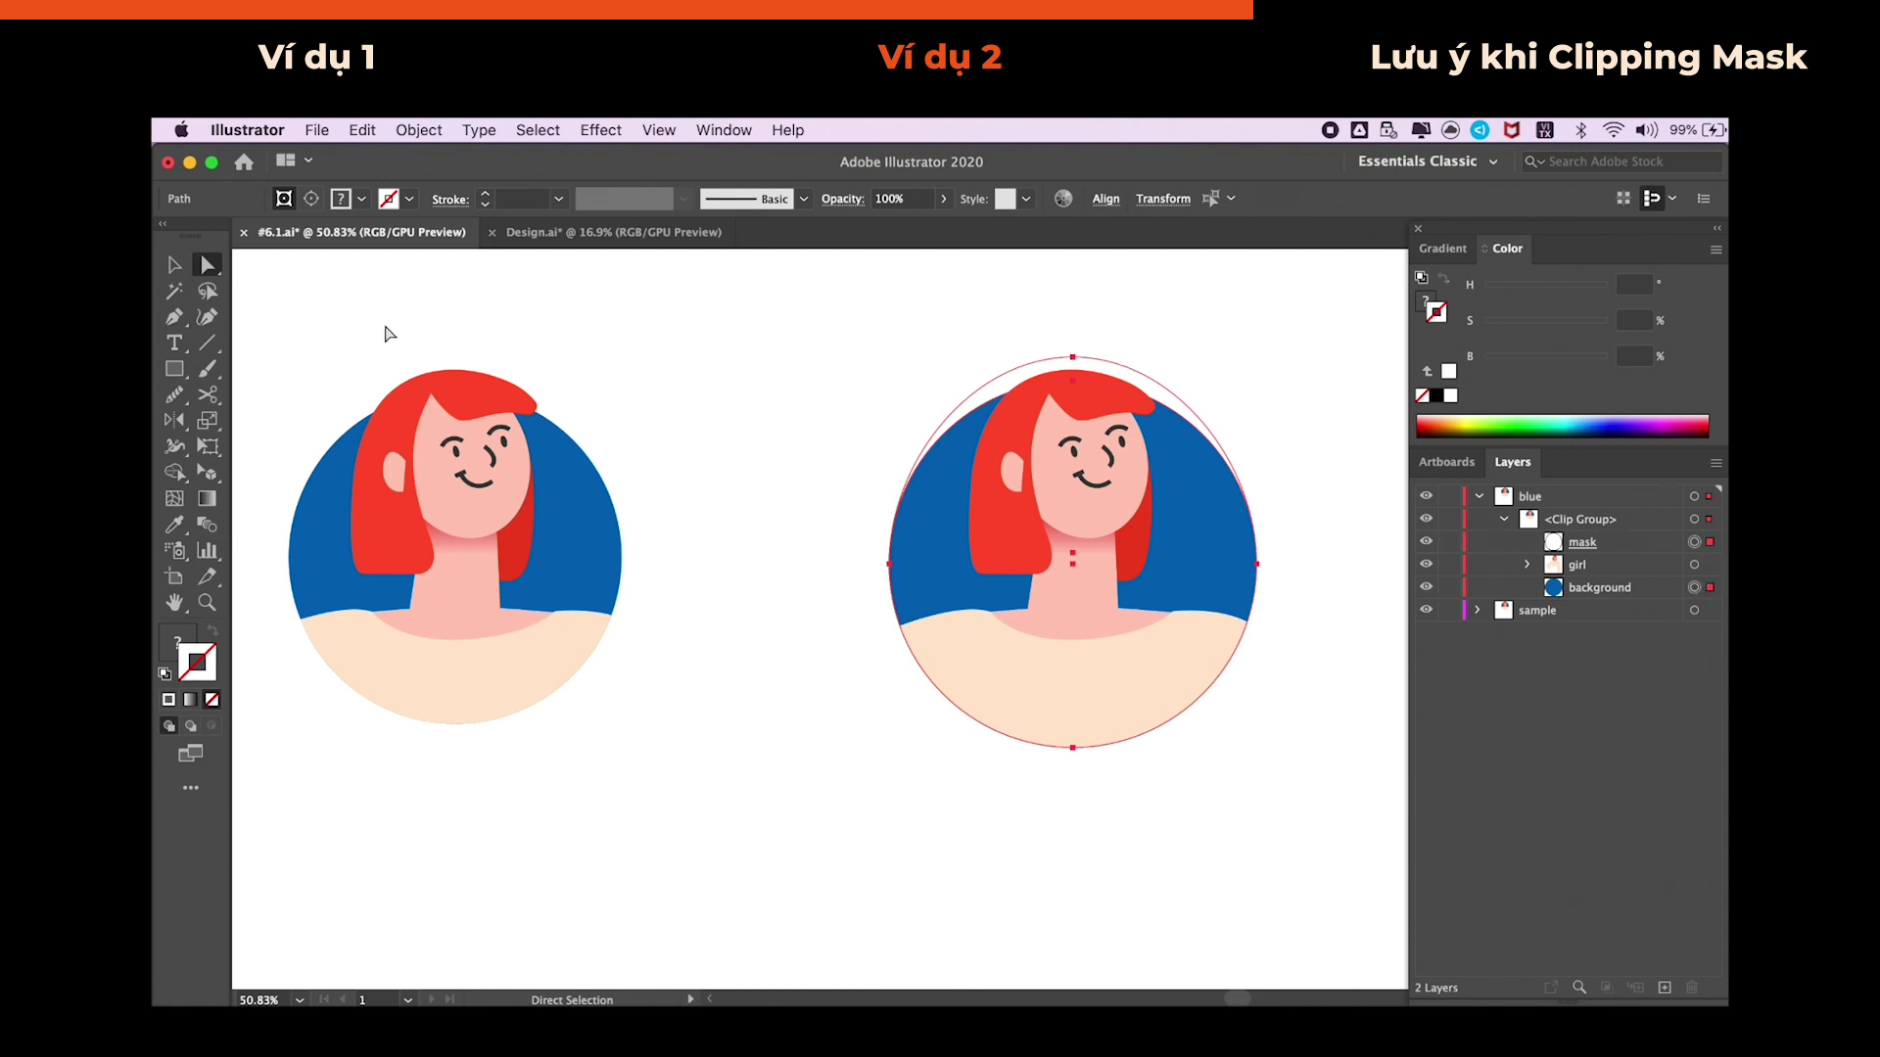
key("v")
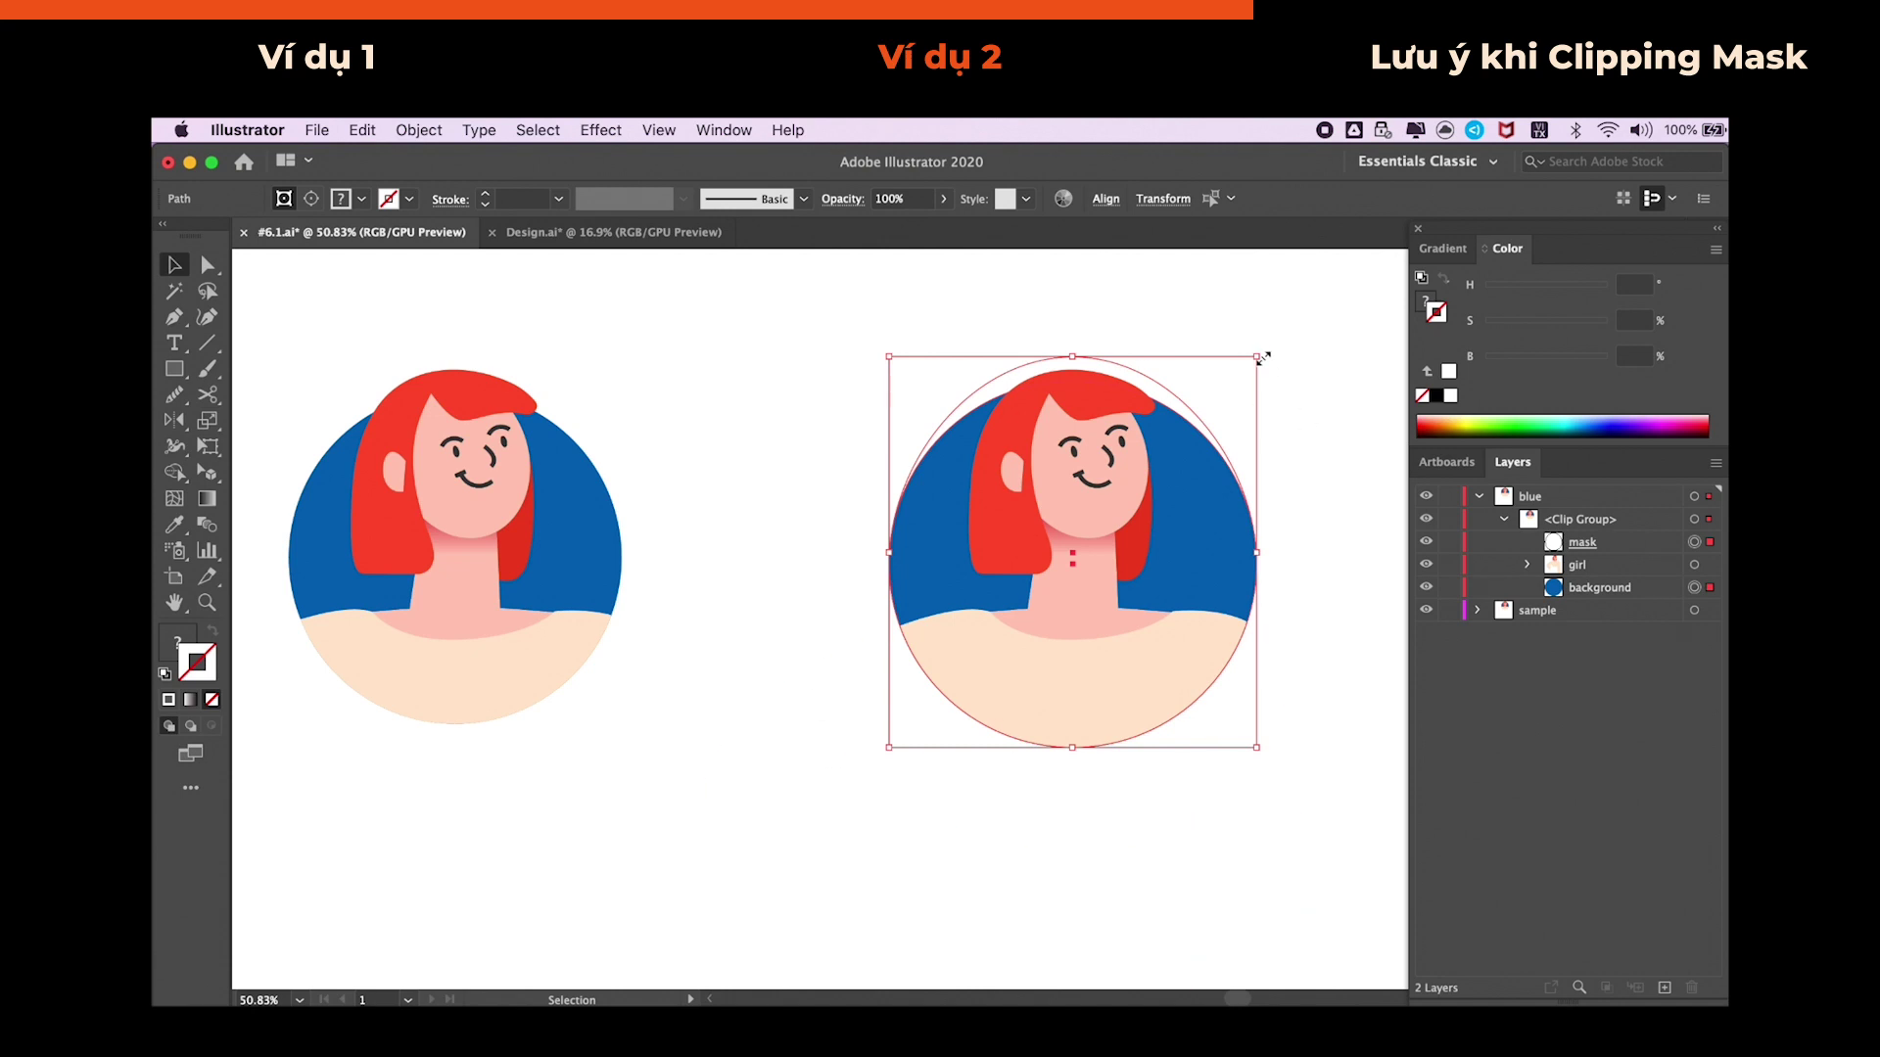
left_click_drag(1258, 357, 1237, 382)
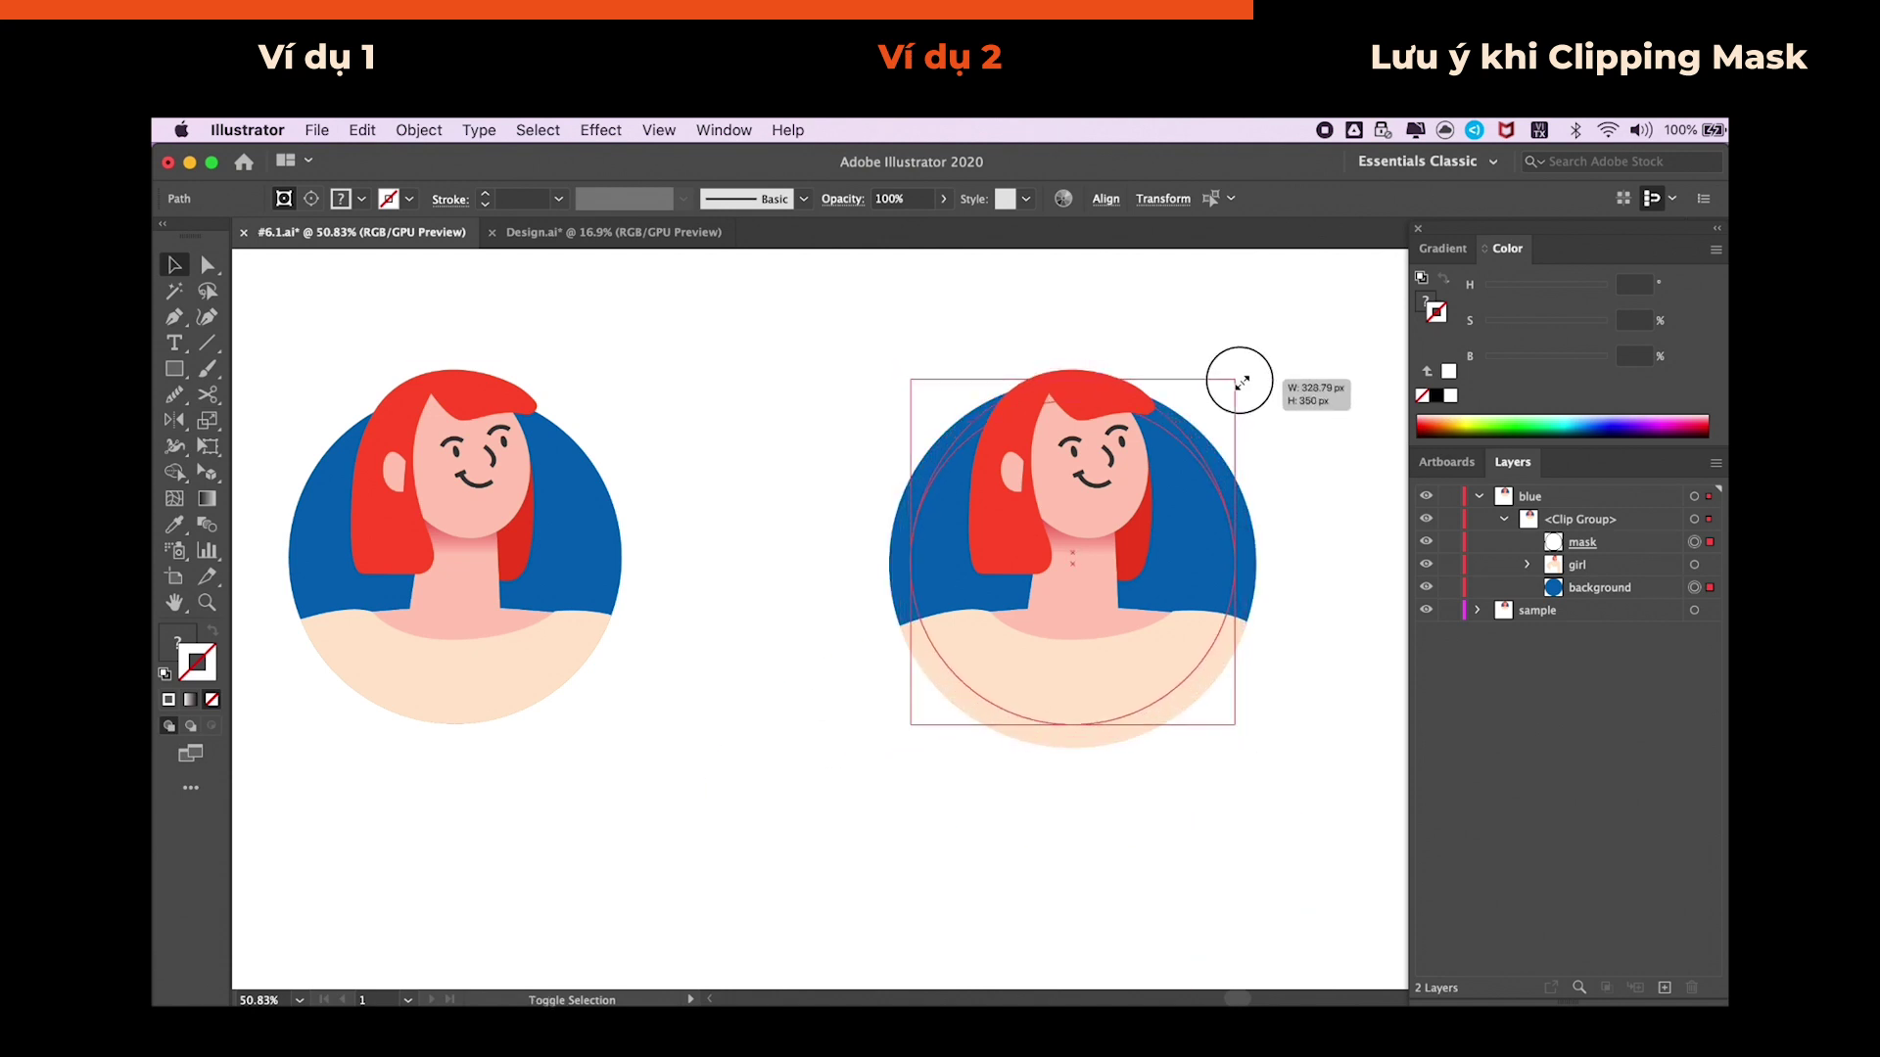
left_click(1292, 458)
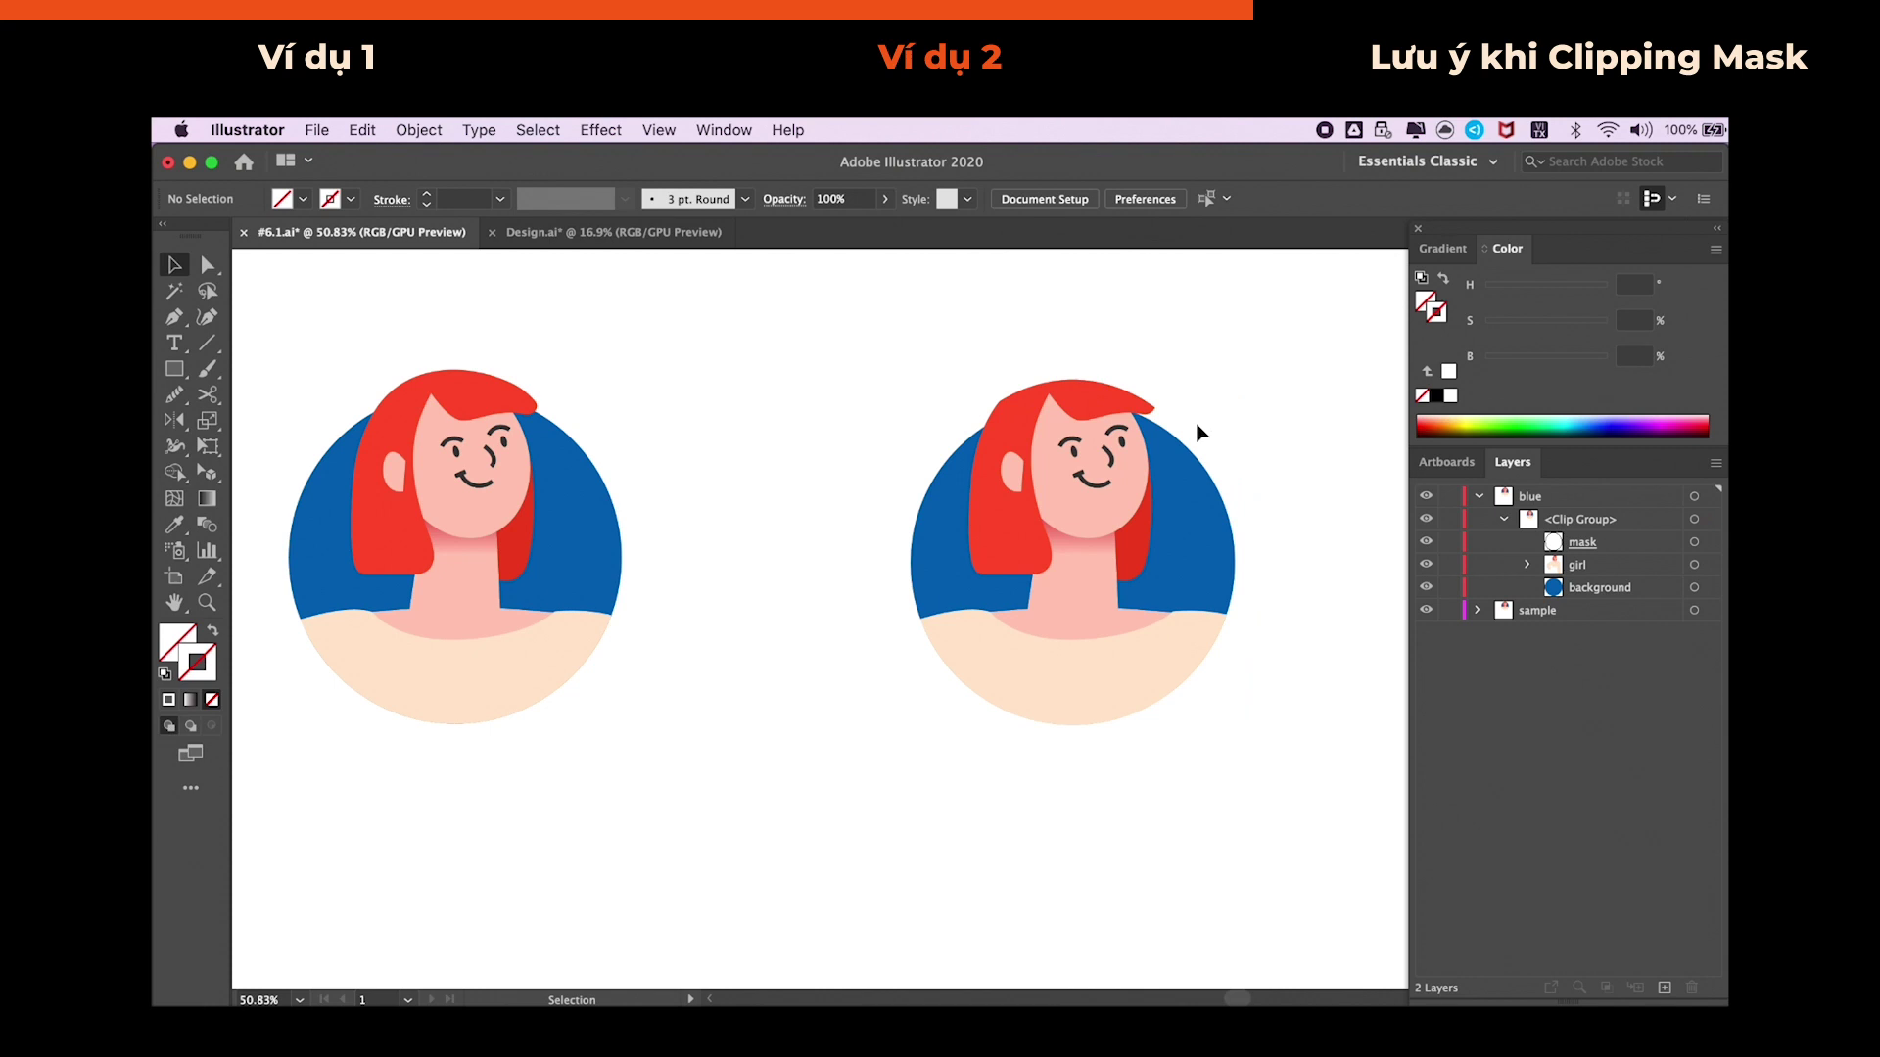
left_click(1695, 542)
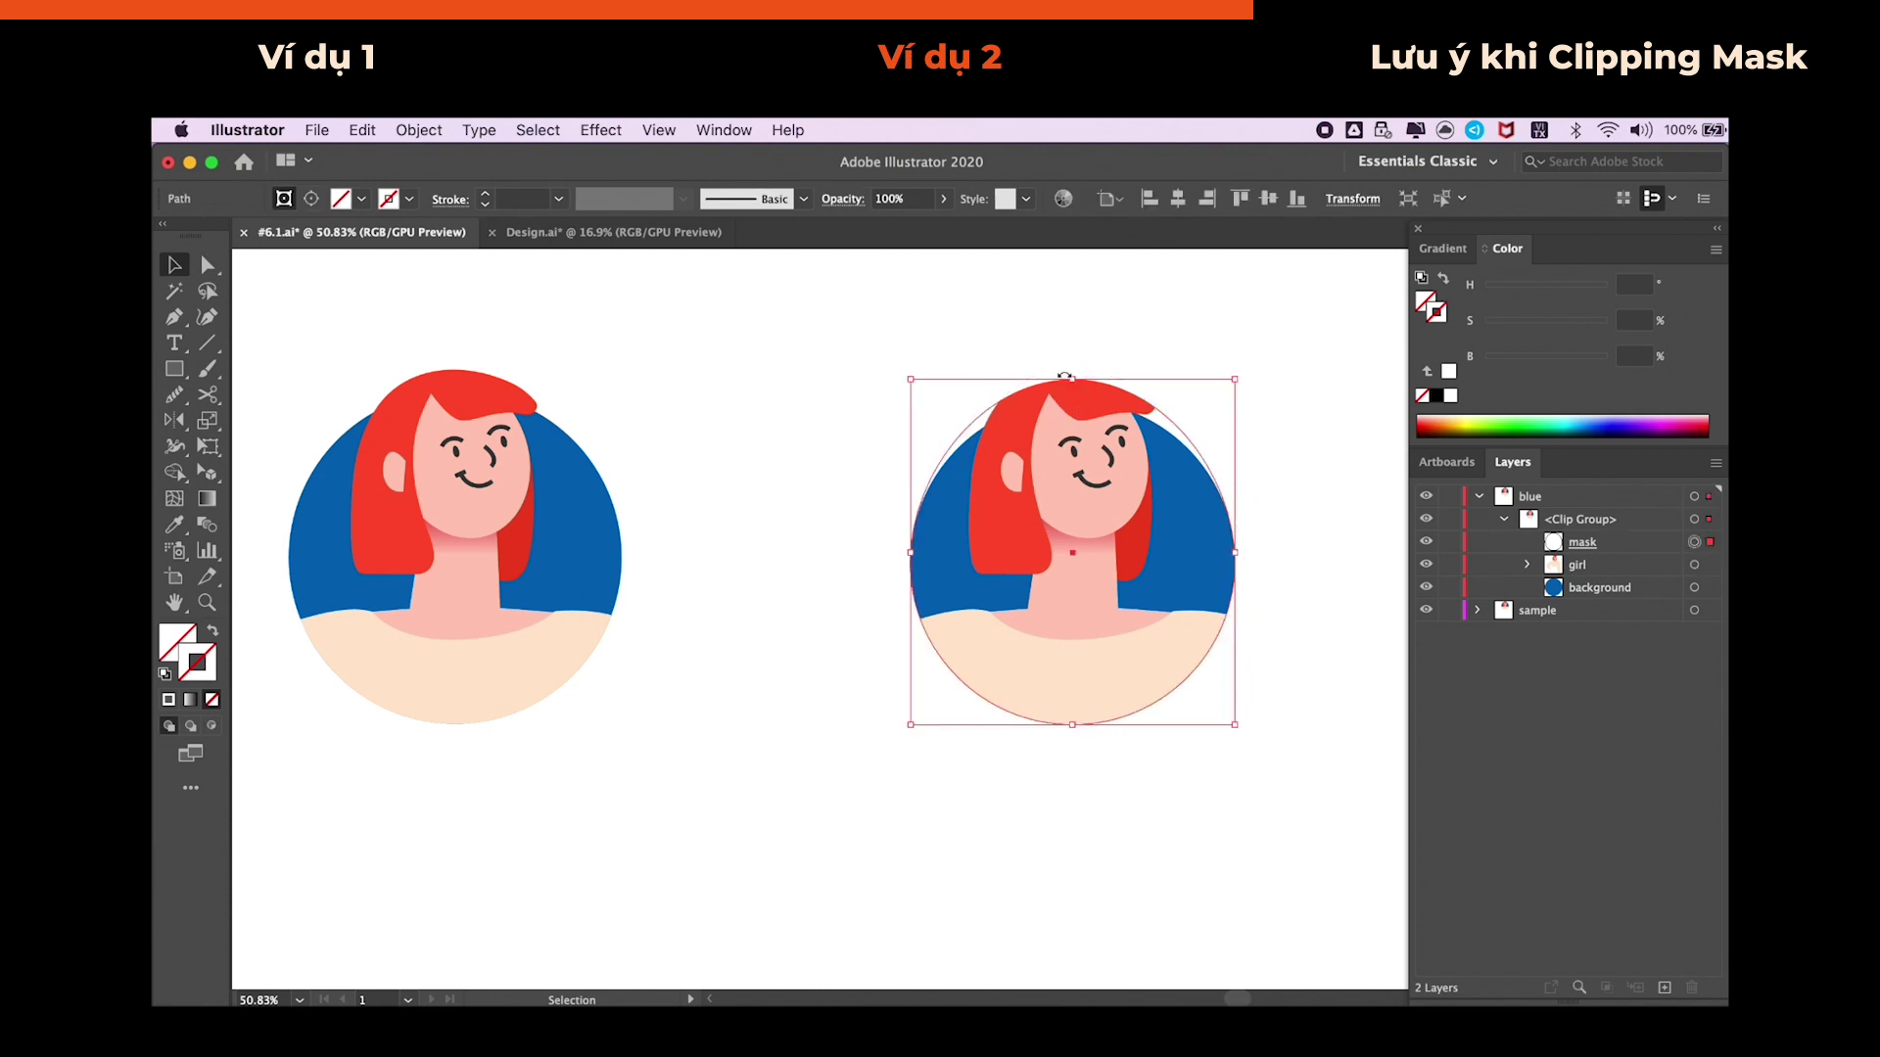
key("a")
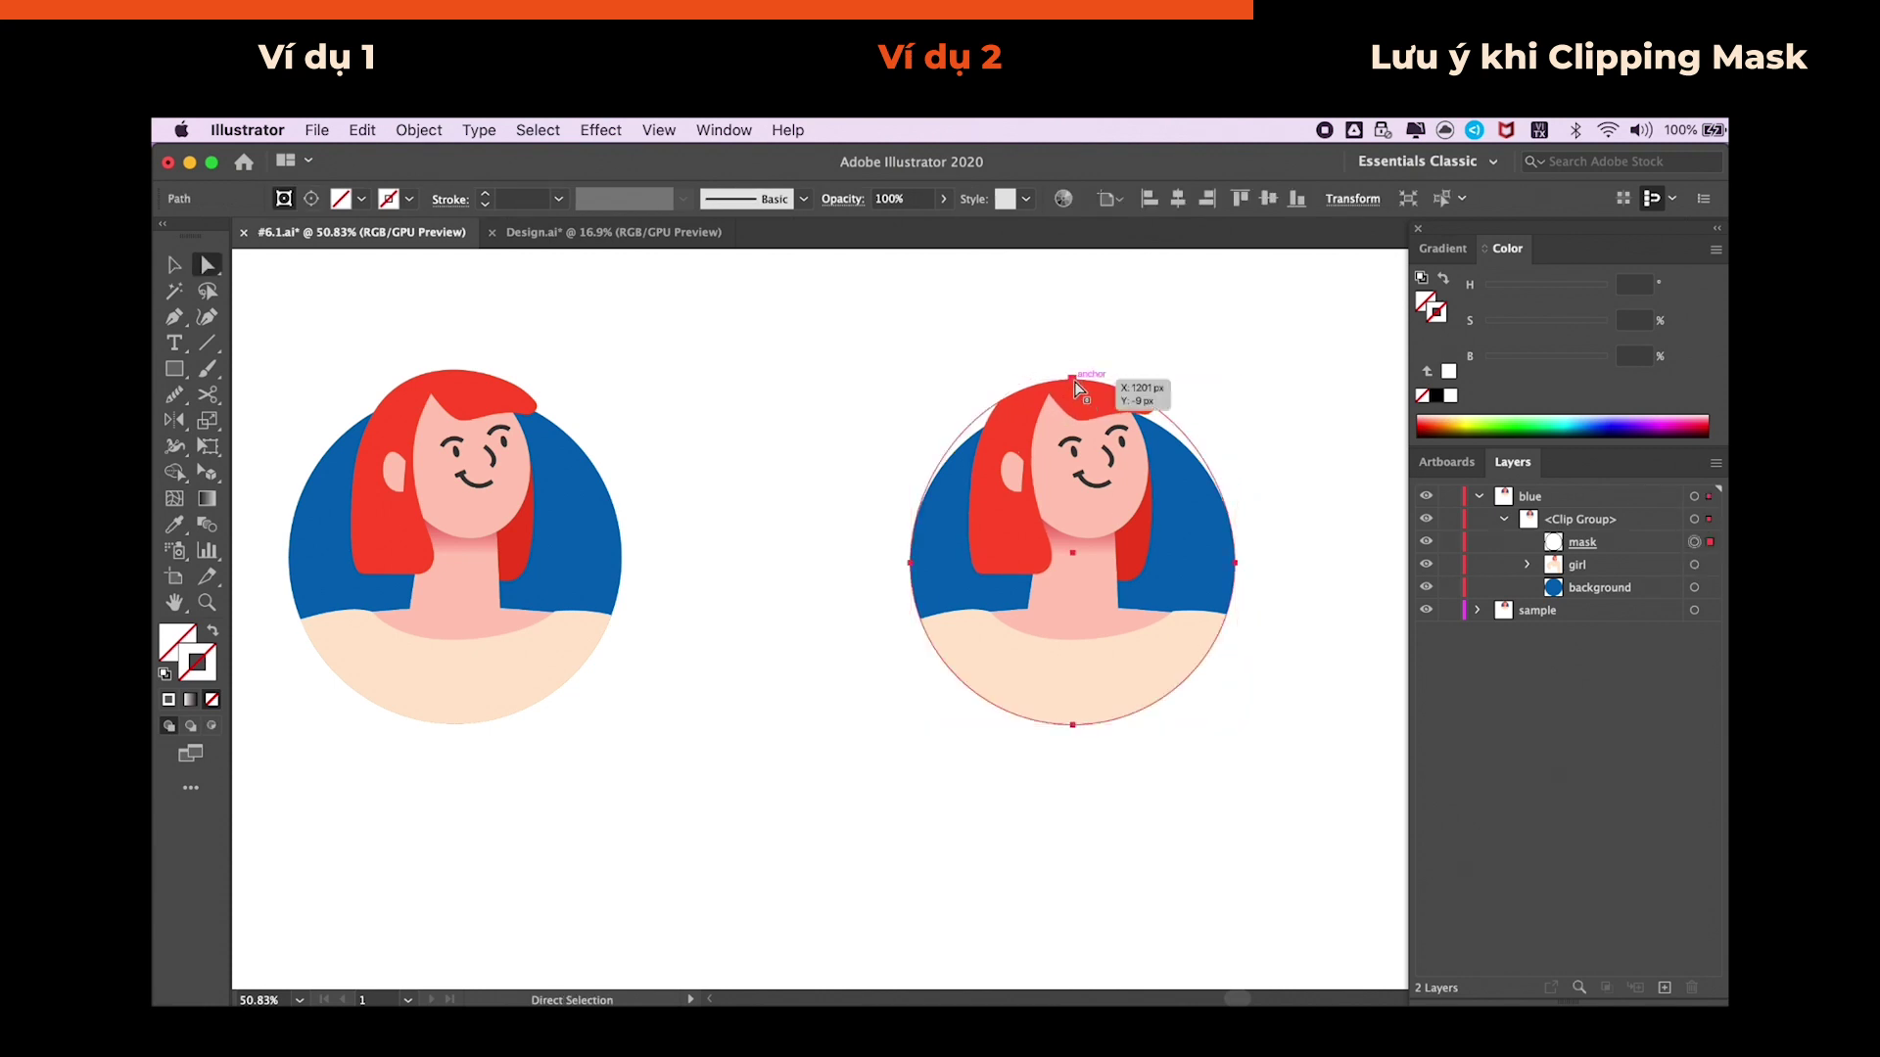
left_click_drag(1073, 377, 1073, 363)
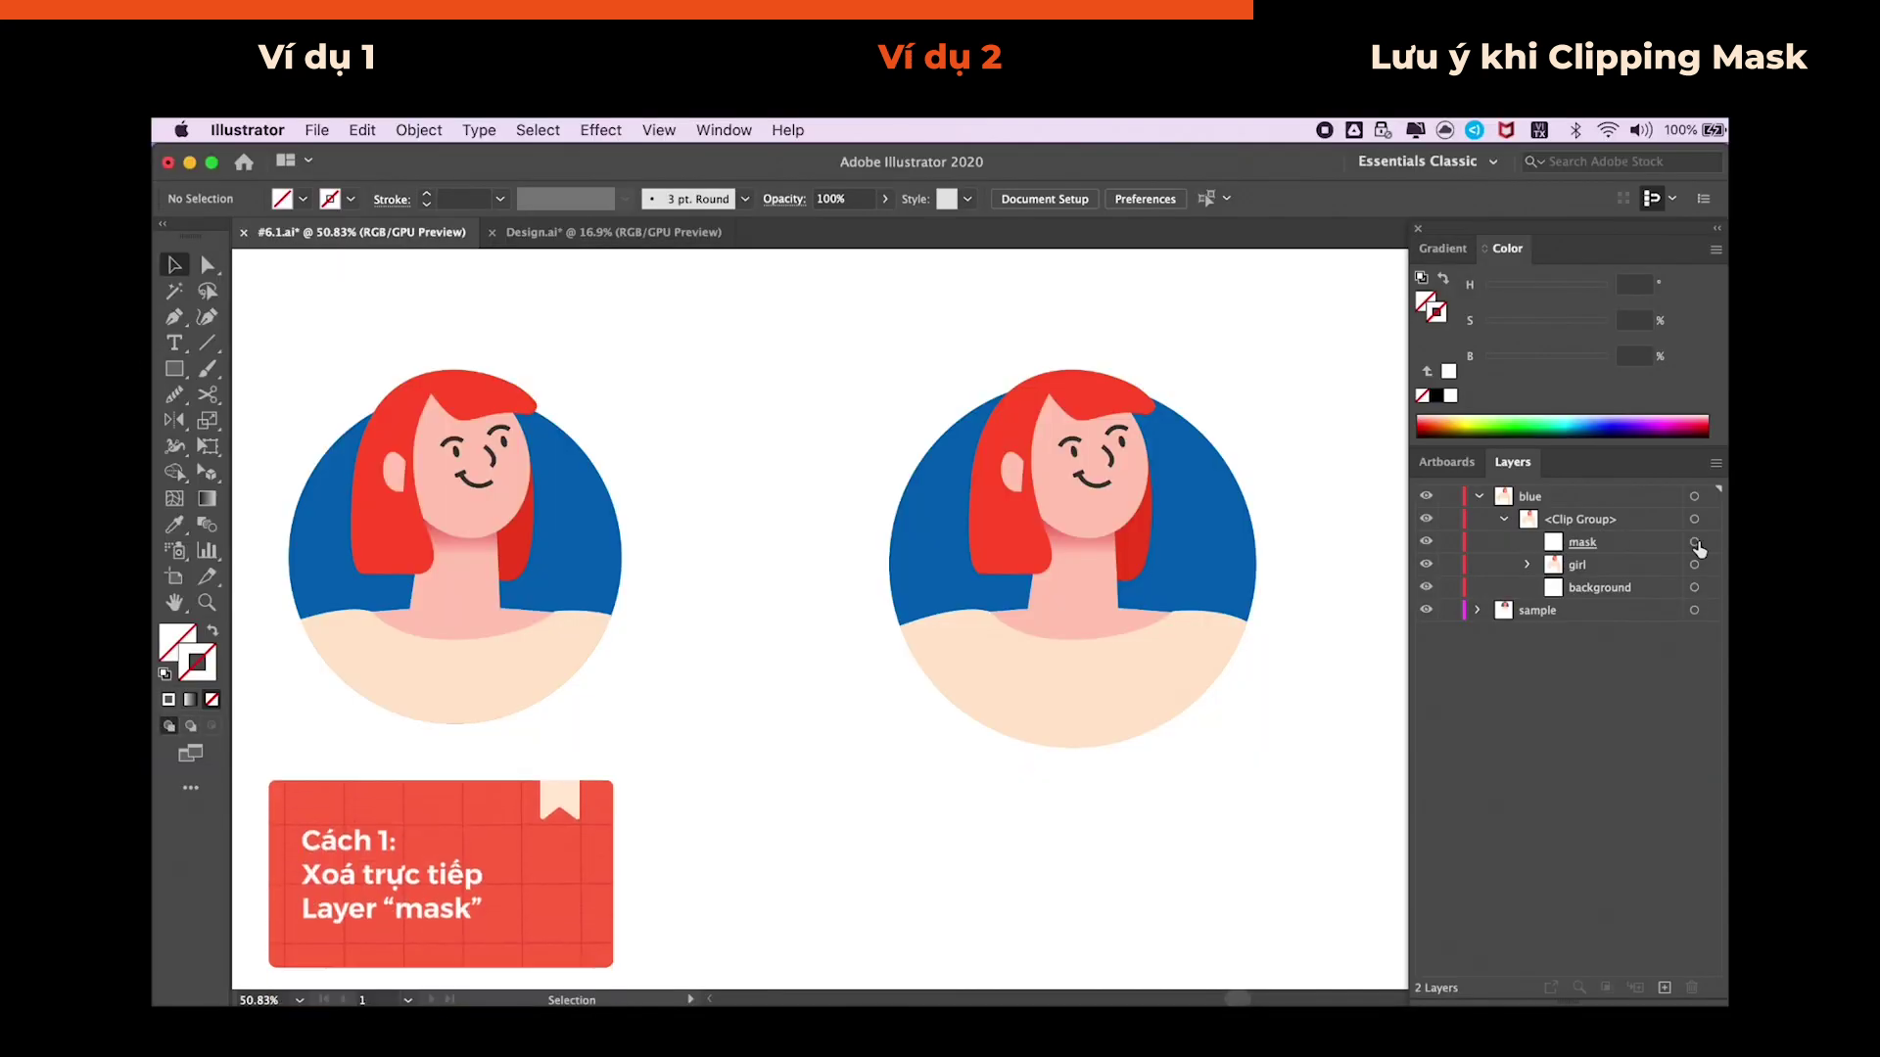
left_click(1676, 541)
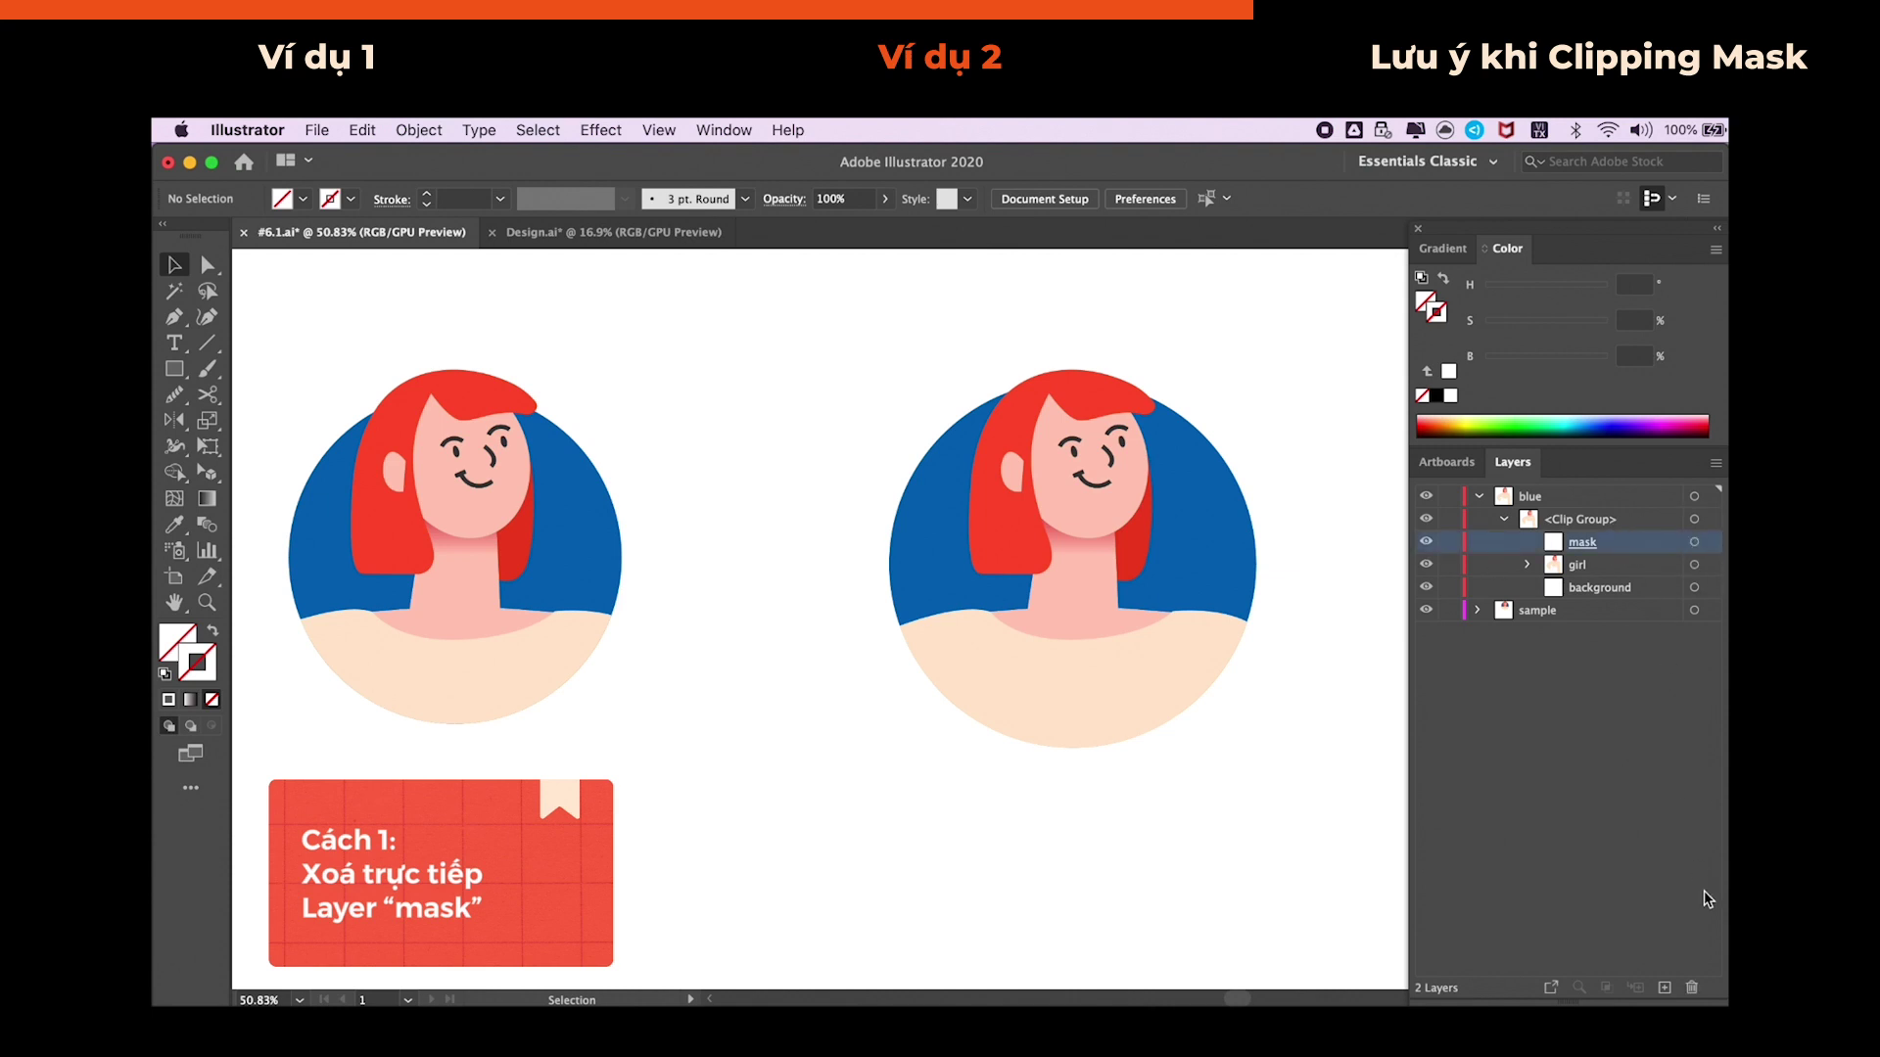
left_click(1691, 987)
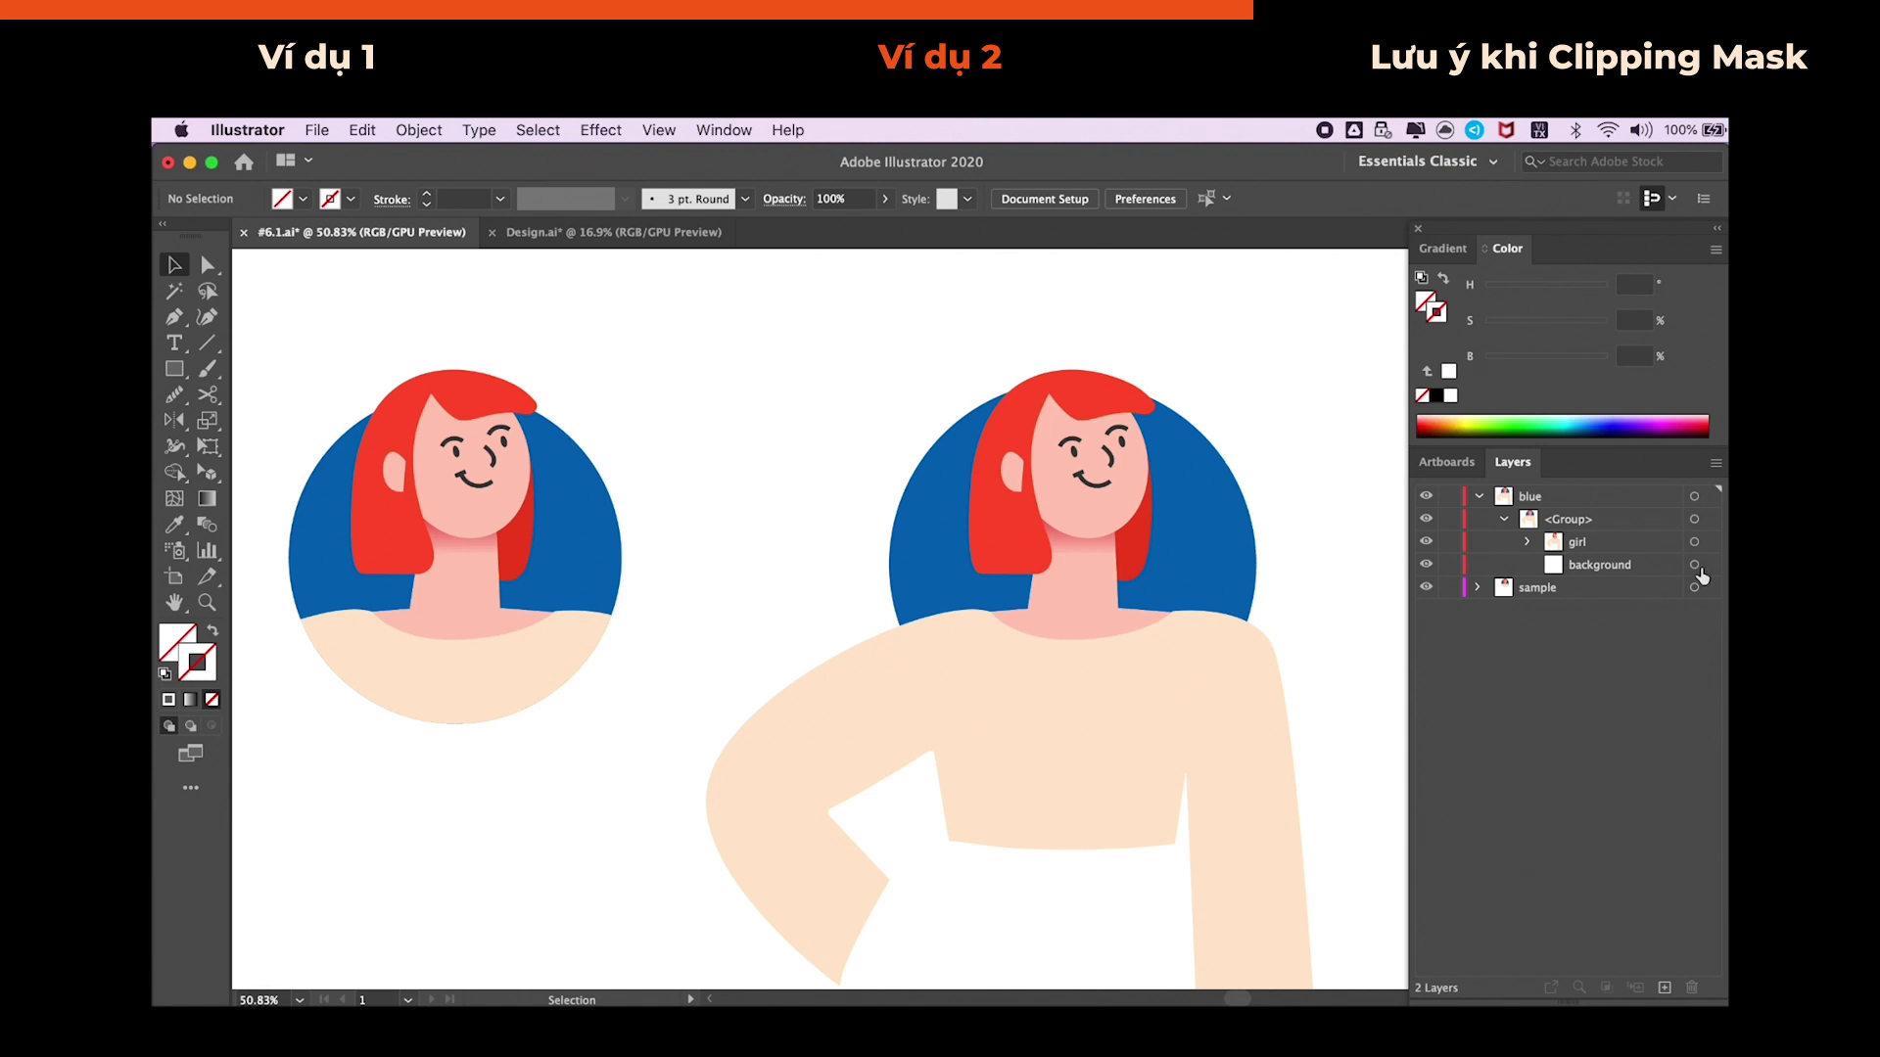
key("ctrl+z")
left_click(1065, 474)
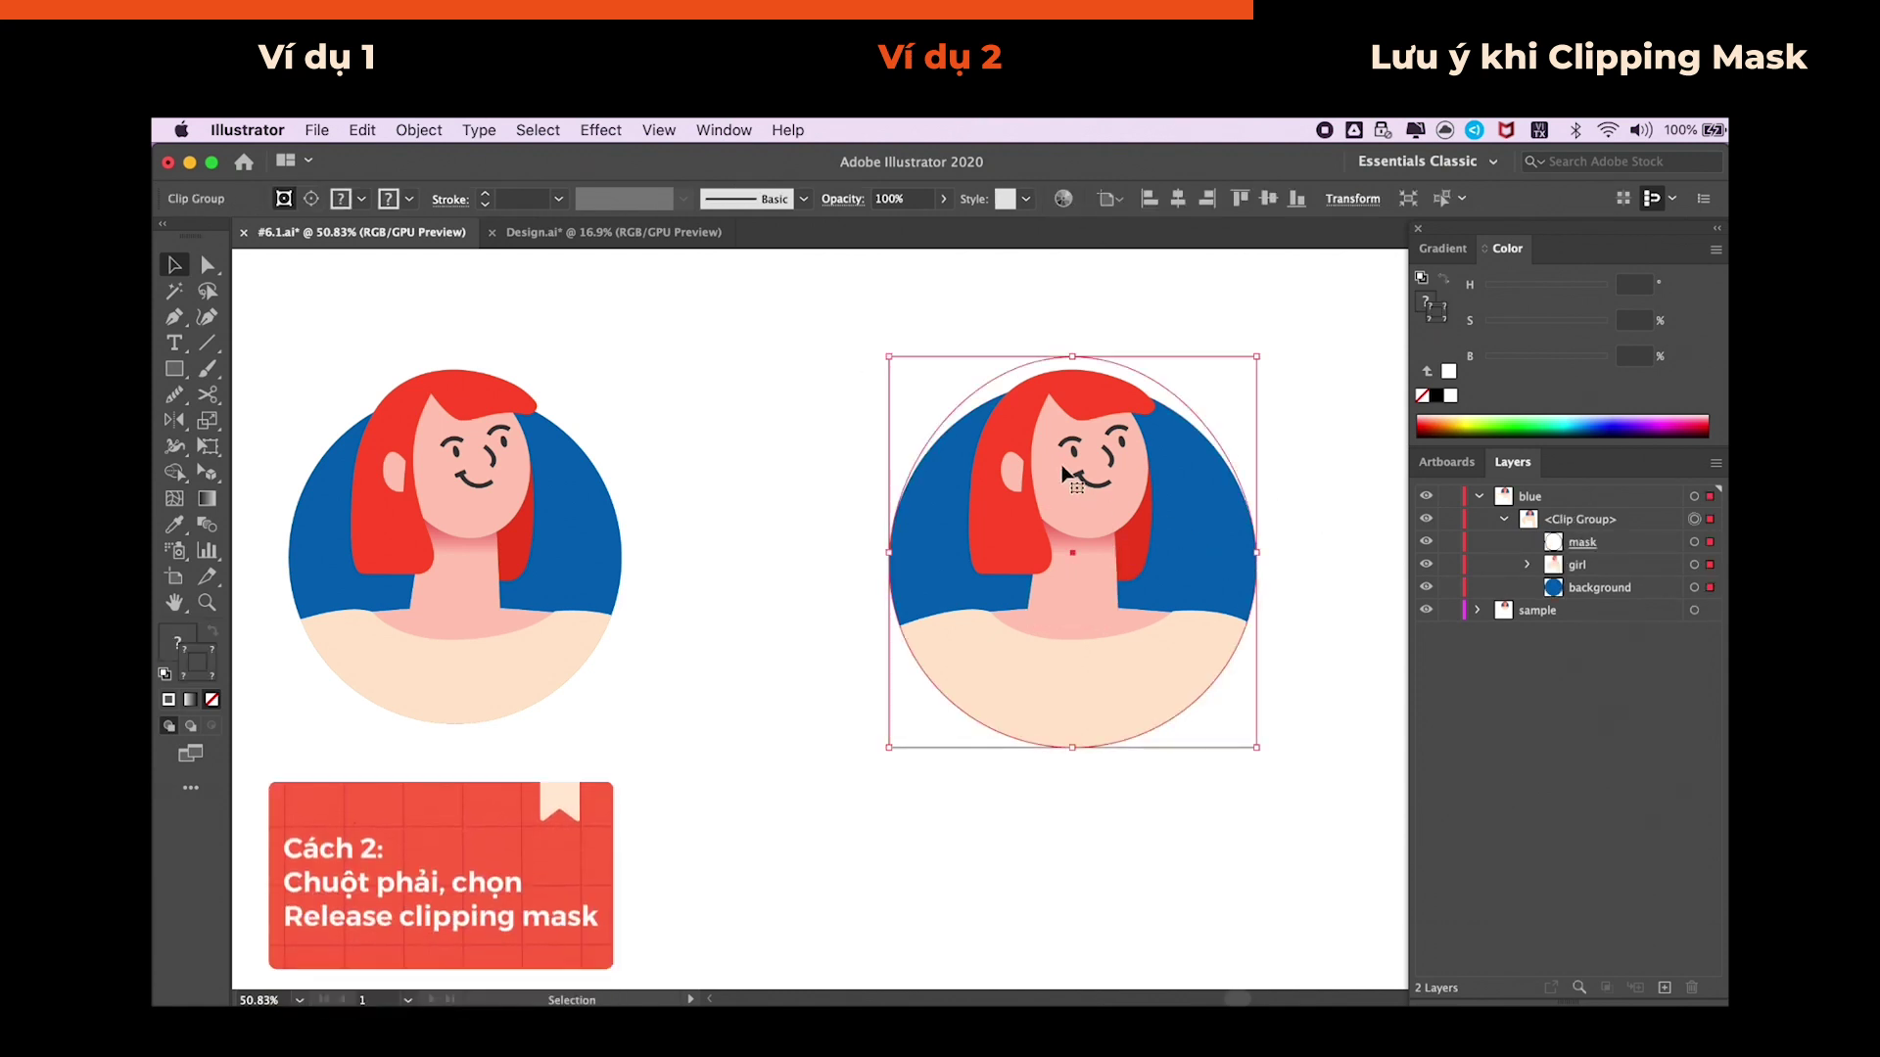
- Release the right avatar's clipping mask from the context menu
right_click(1066, 475)
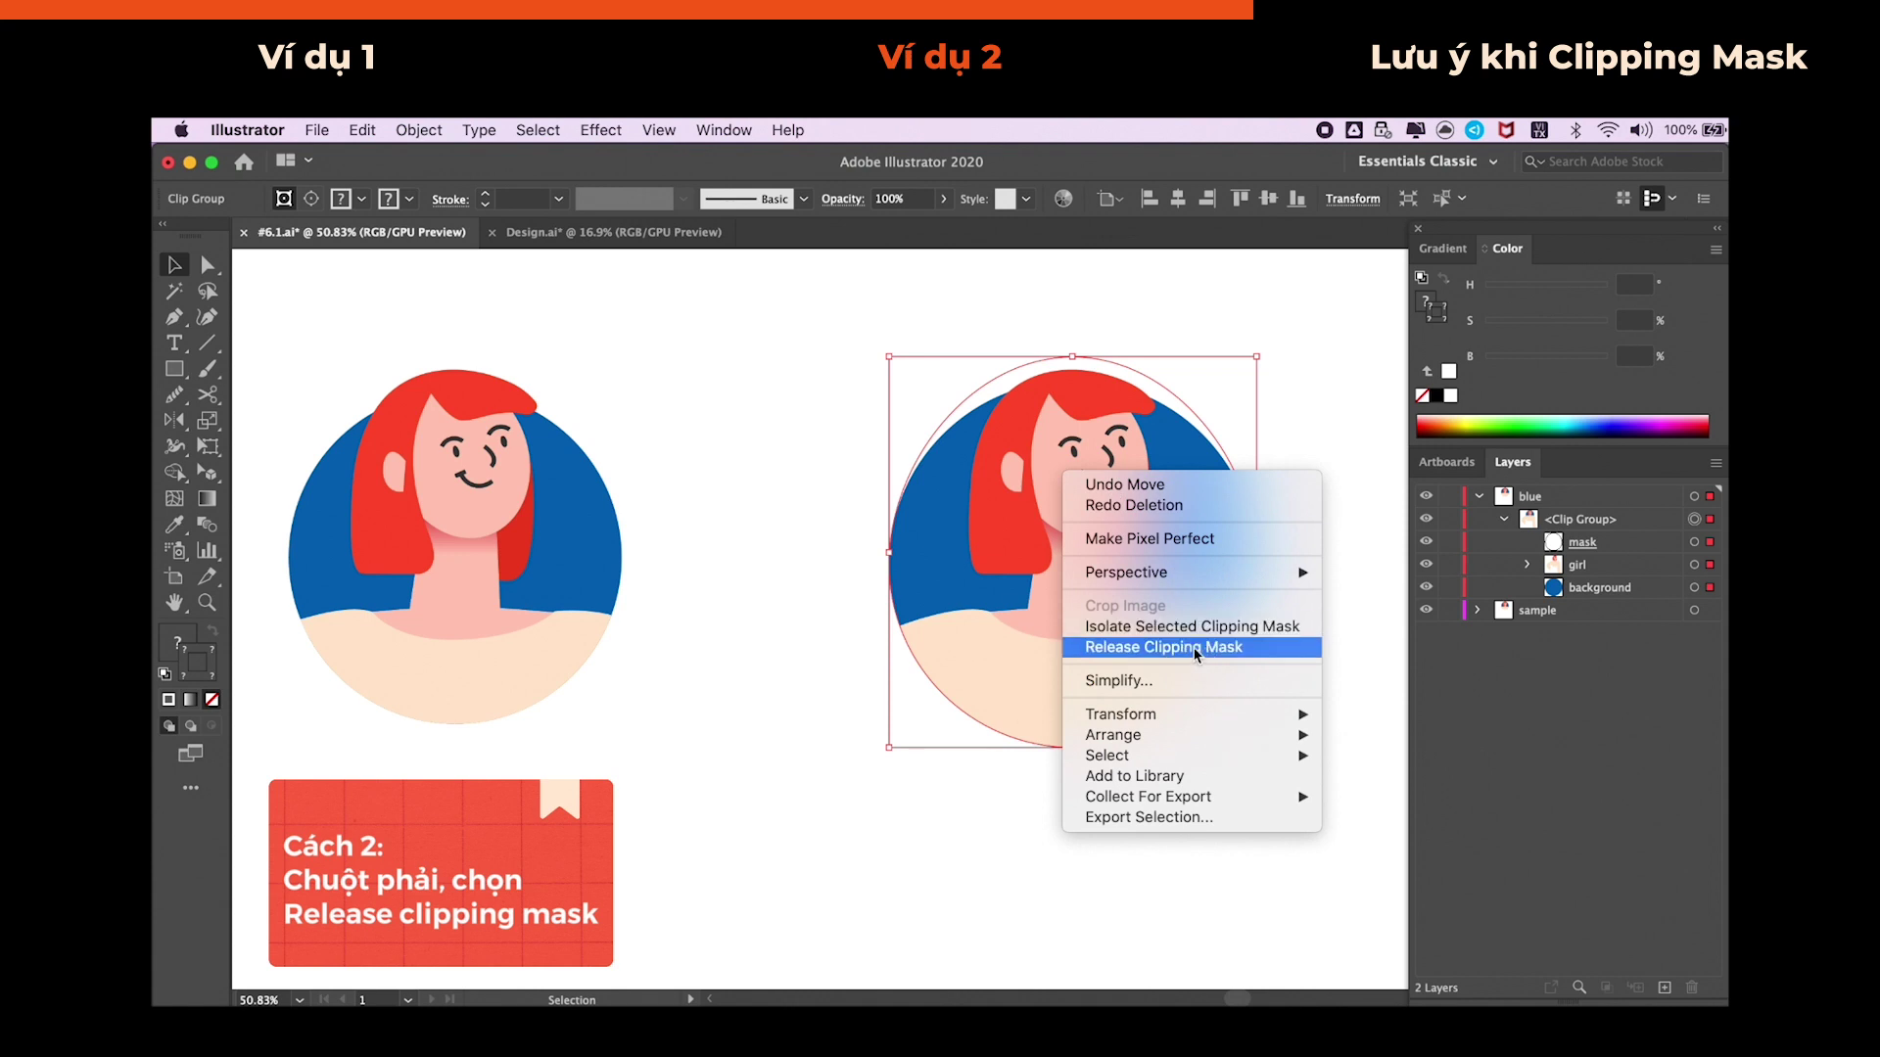
left_click(1256, 650)
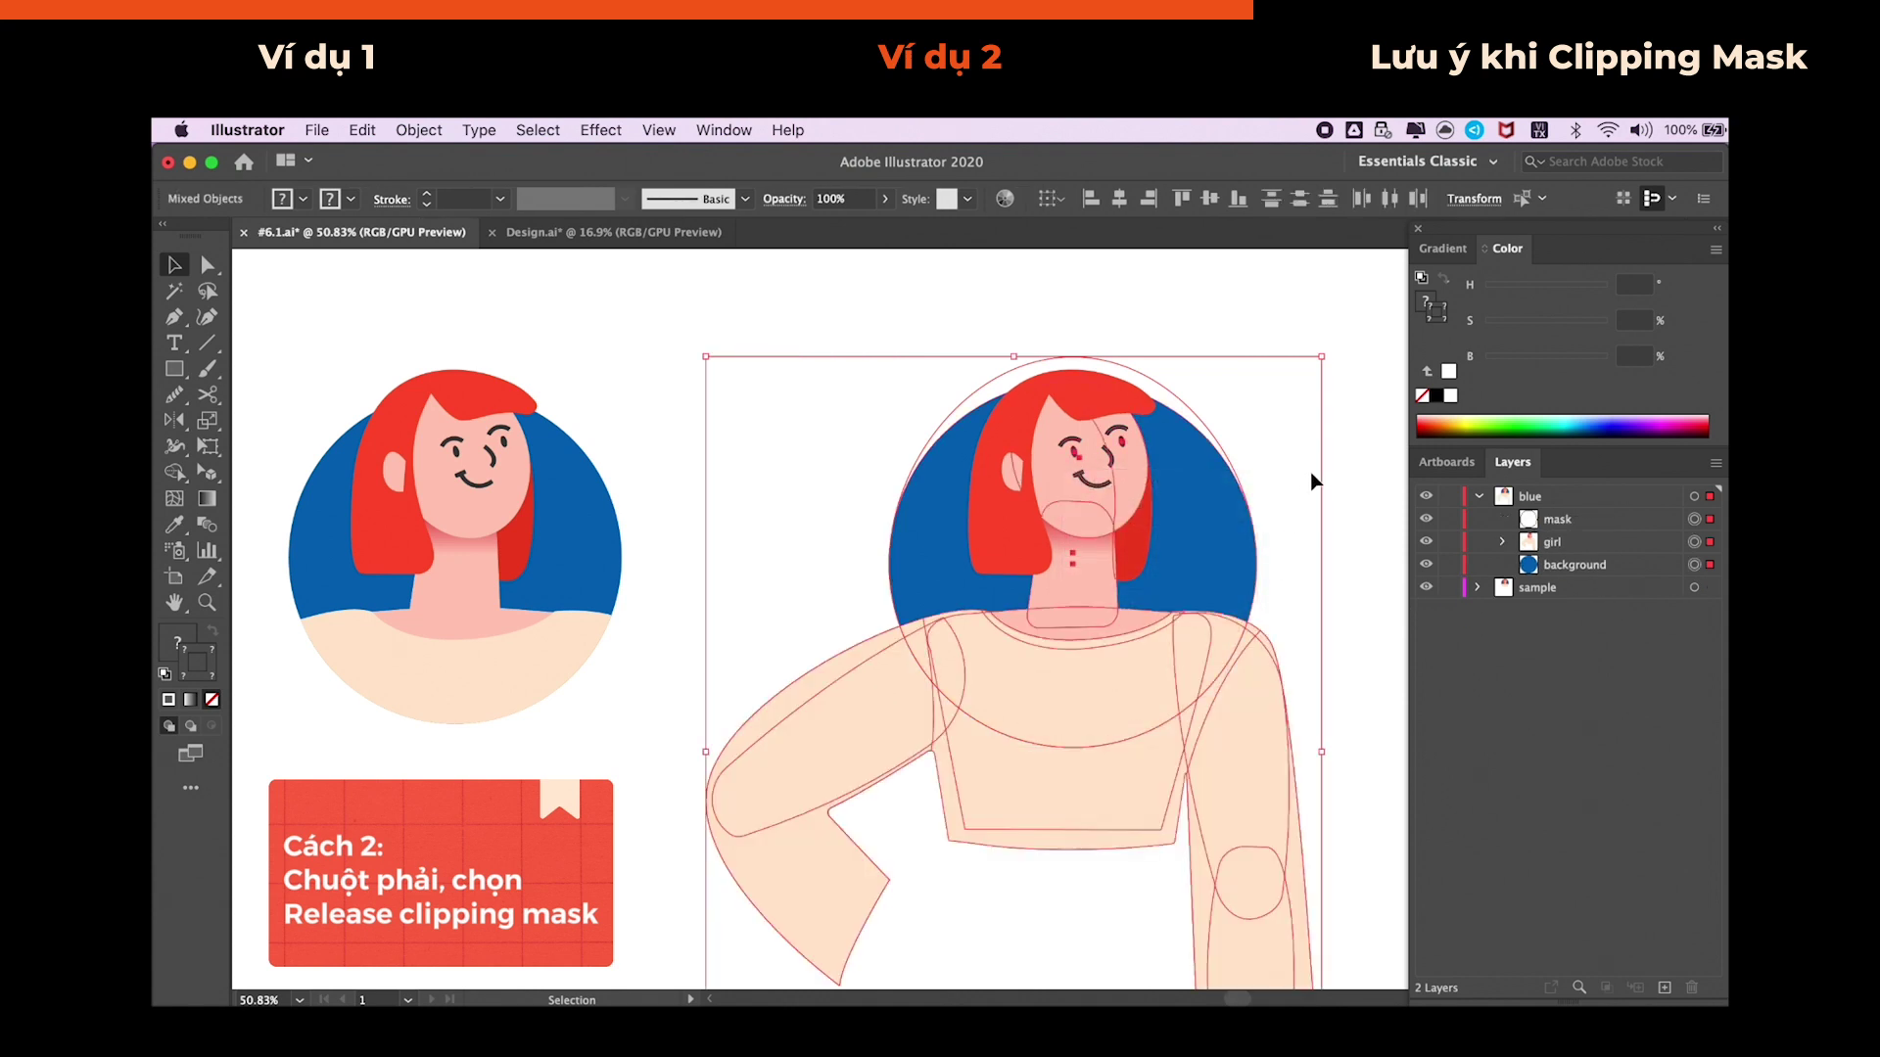
left_click(1359, 451)
- Move the released mask circle up, then undo the move
left_click(1154, 383)
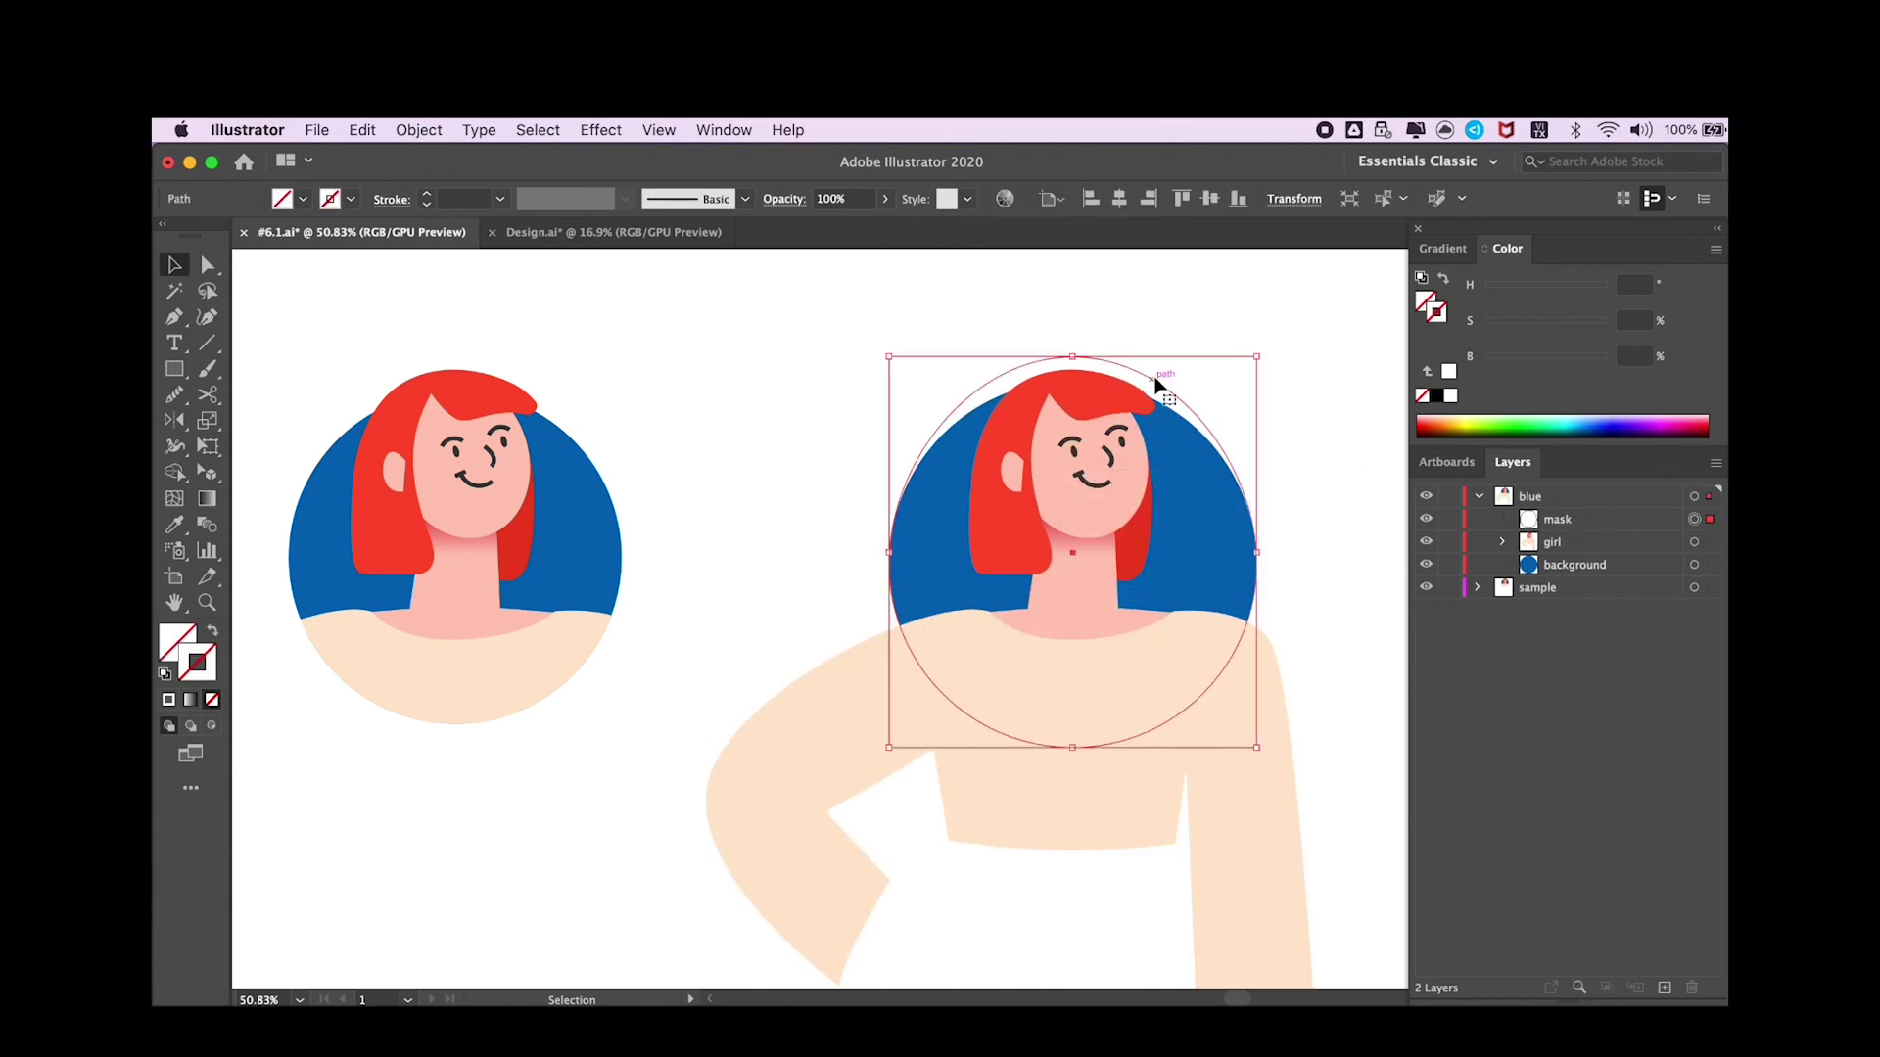
left_click_drag(1155, 383, 1176, 317)
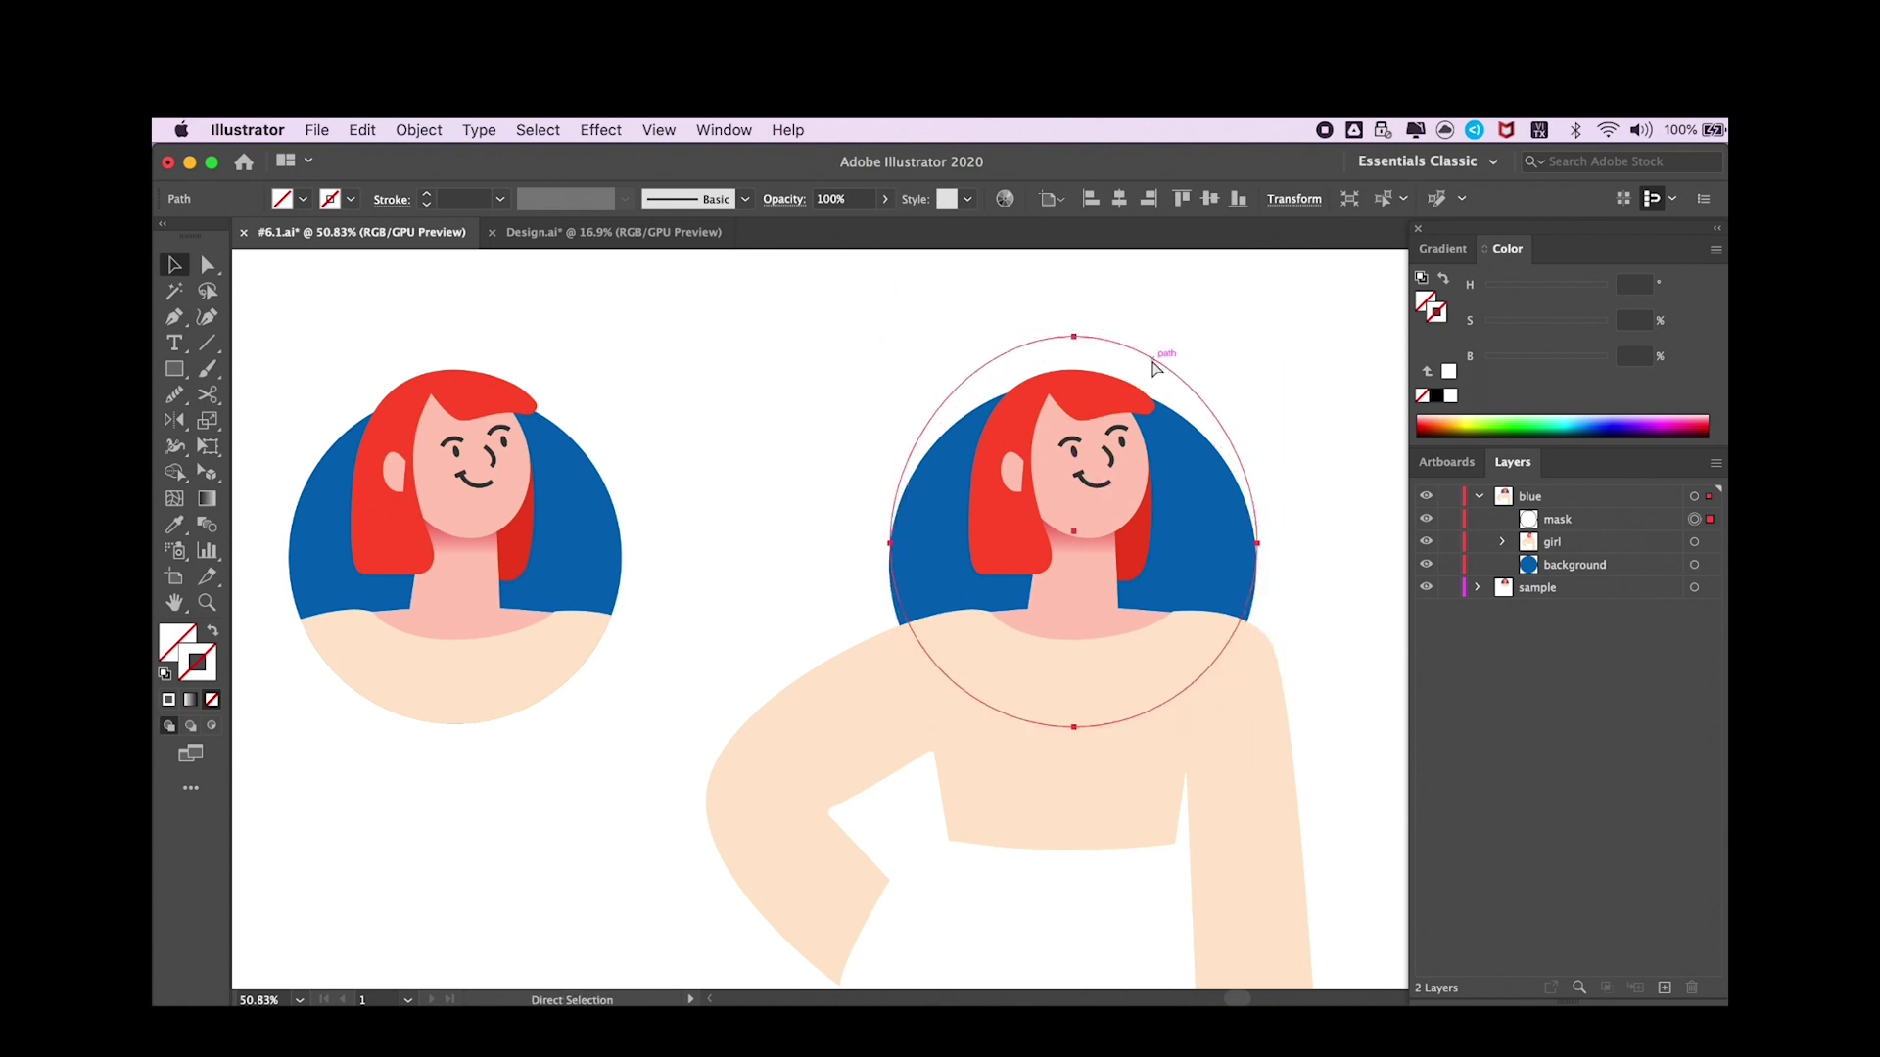
key("super+z")
left_click(1293, 429)
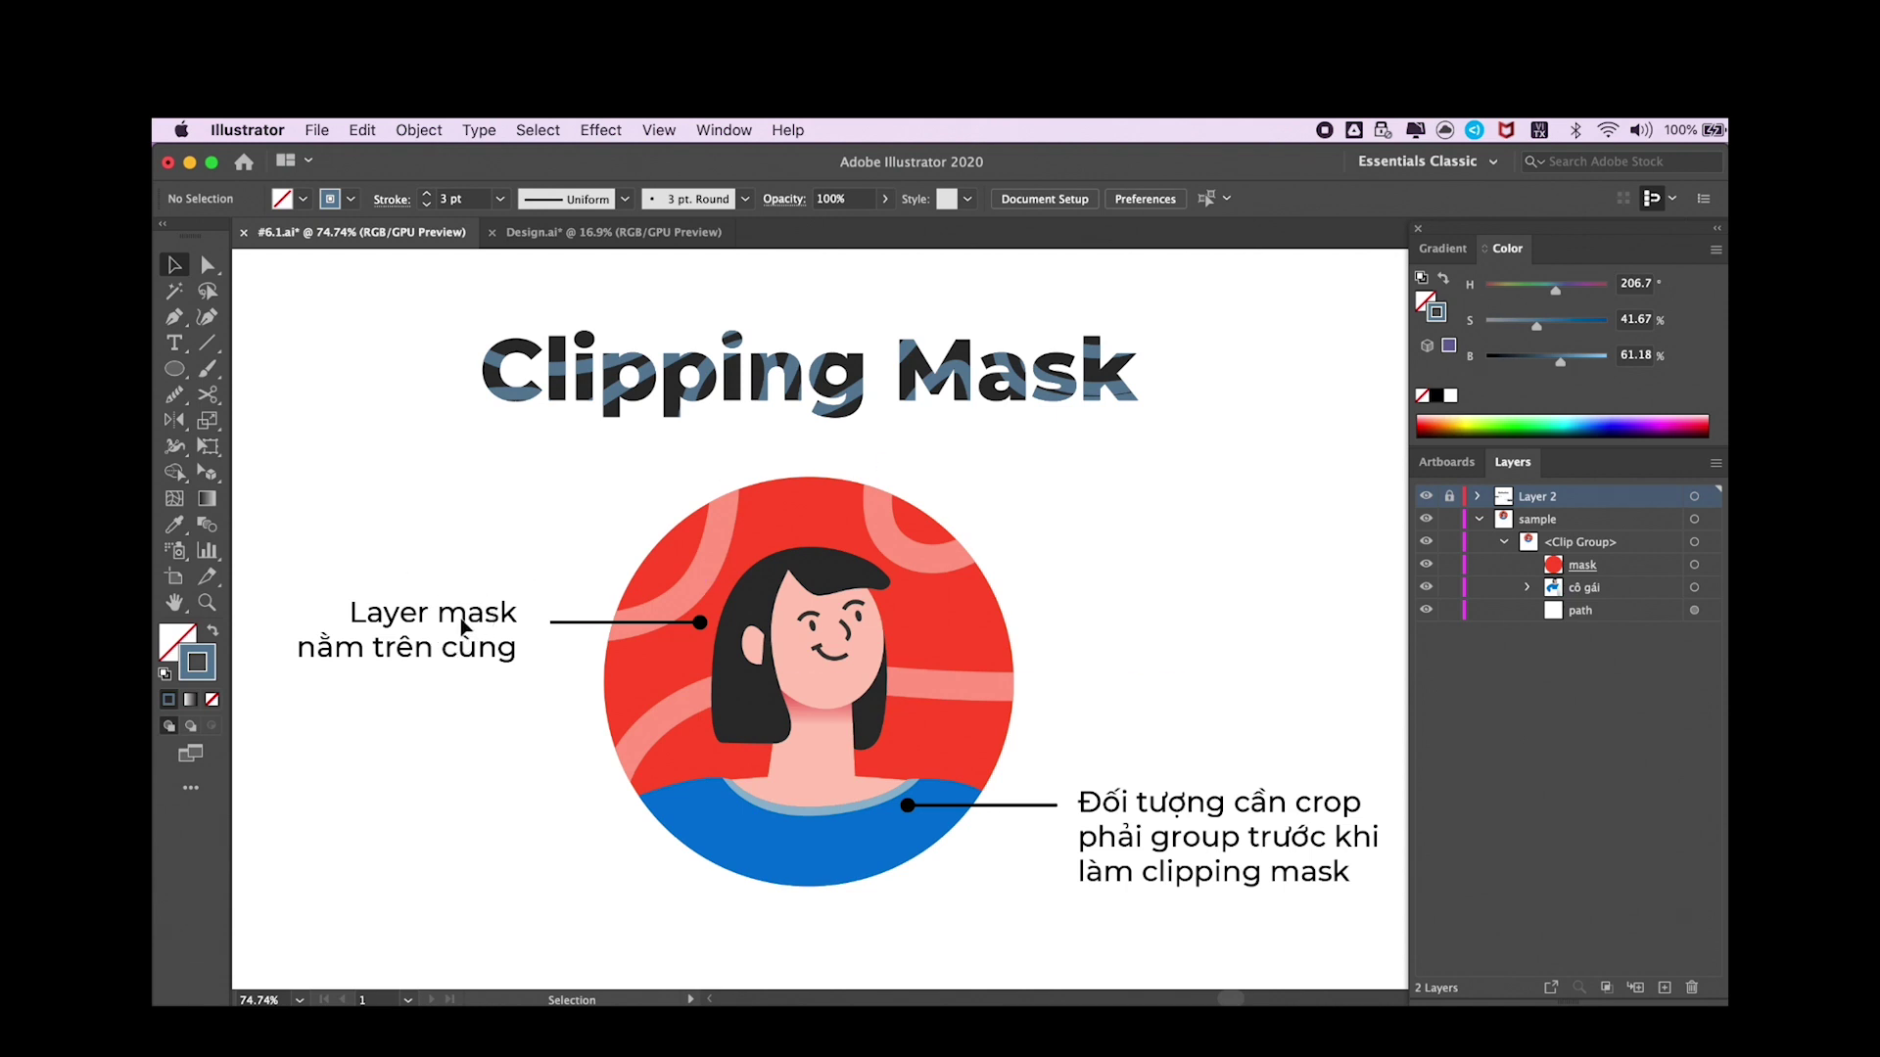
- Select the sample's mask ellipse and cô gái group, expanding and collapsing the group
left_click(1695, 565)
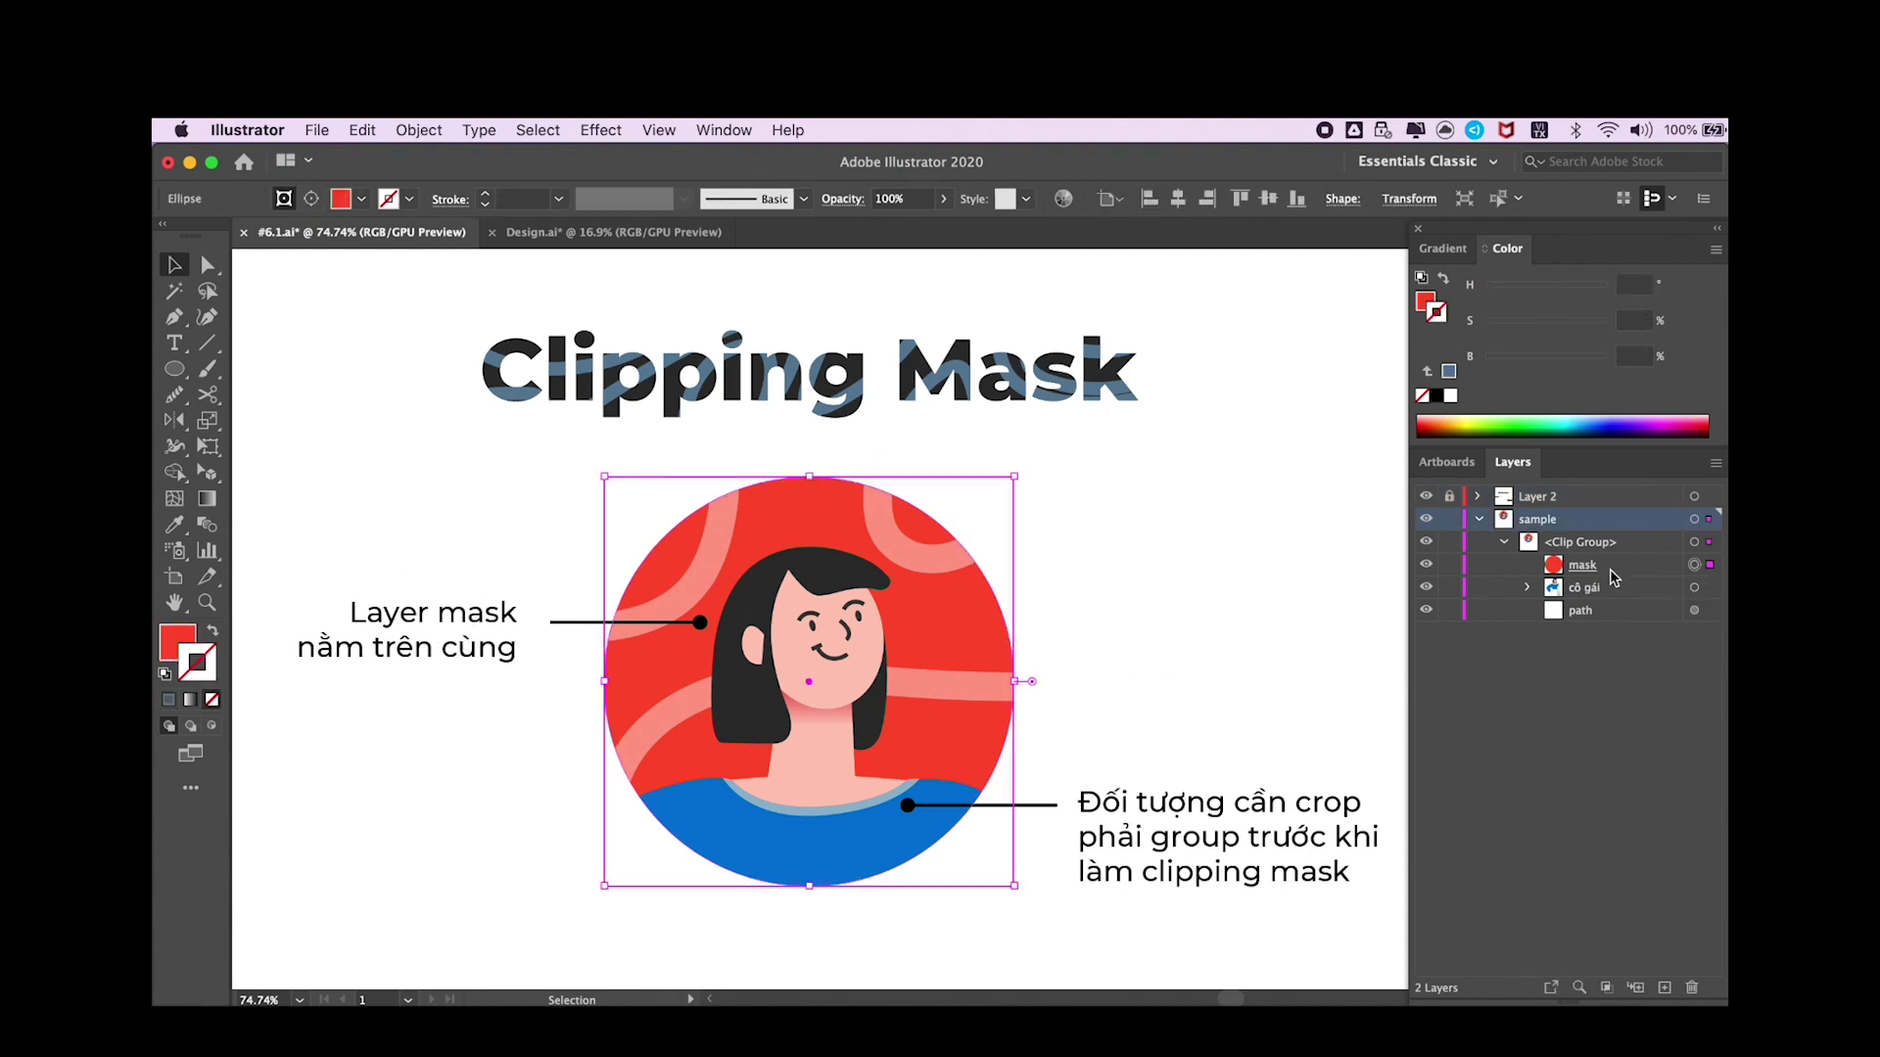
left_click(1256, 809)
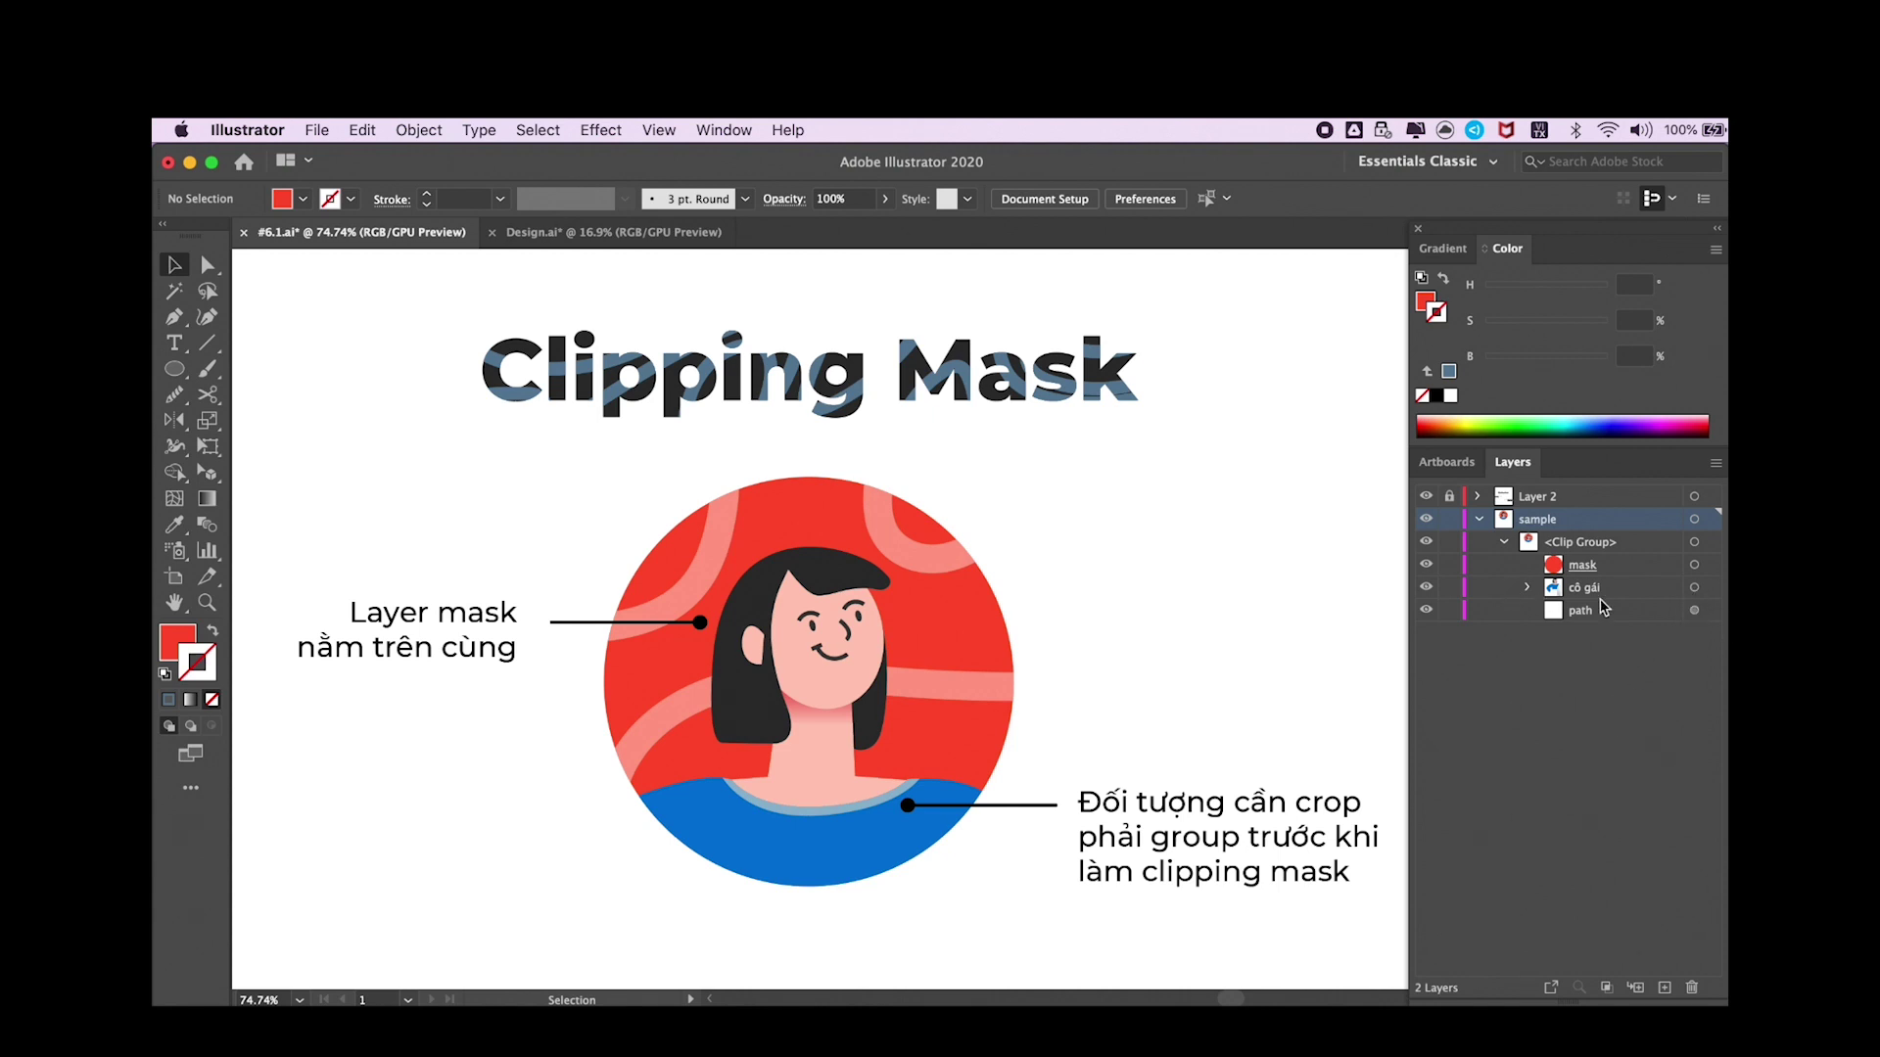
left_click(1694, 587)
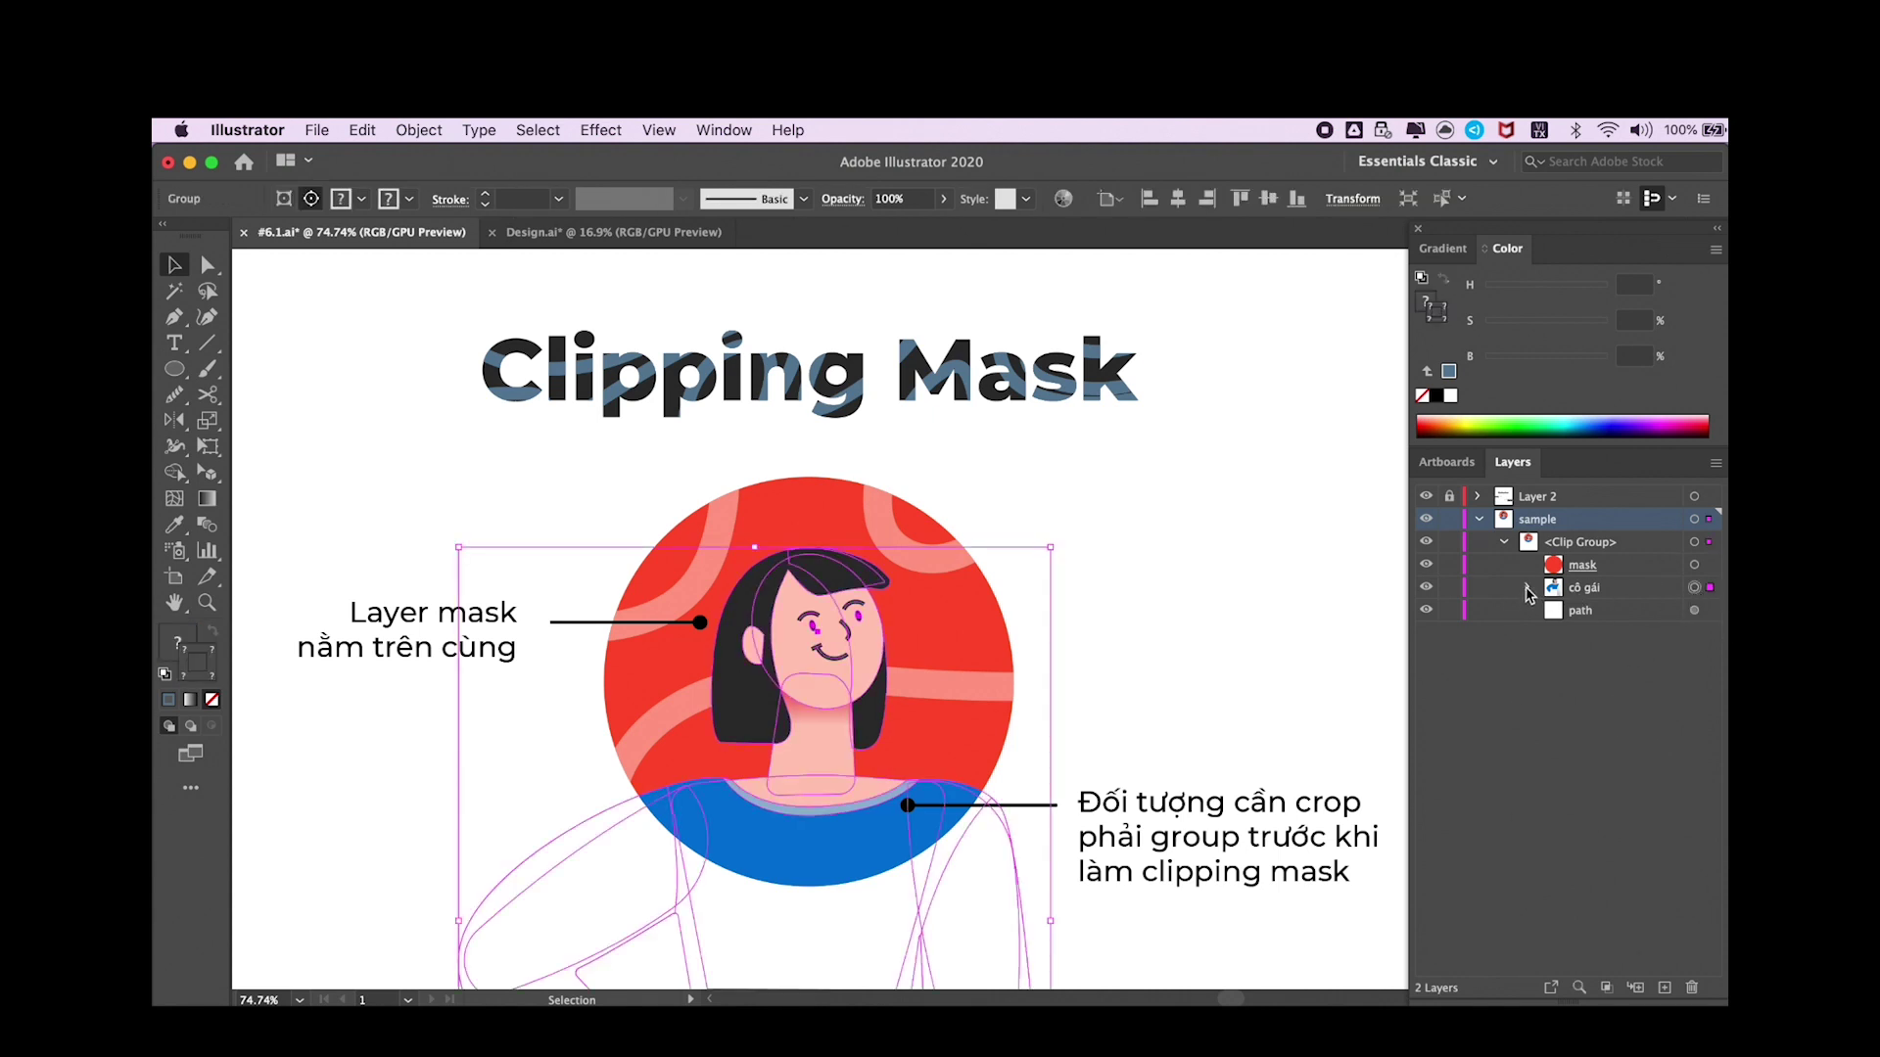
left_click(1528, 588)
left_click(1528, 587)
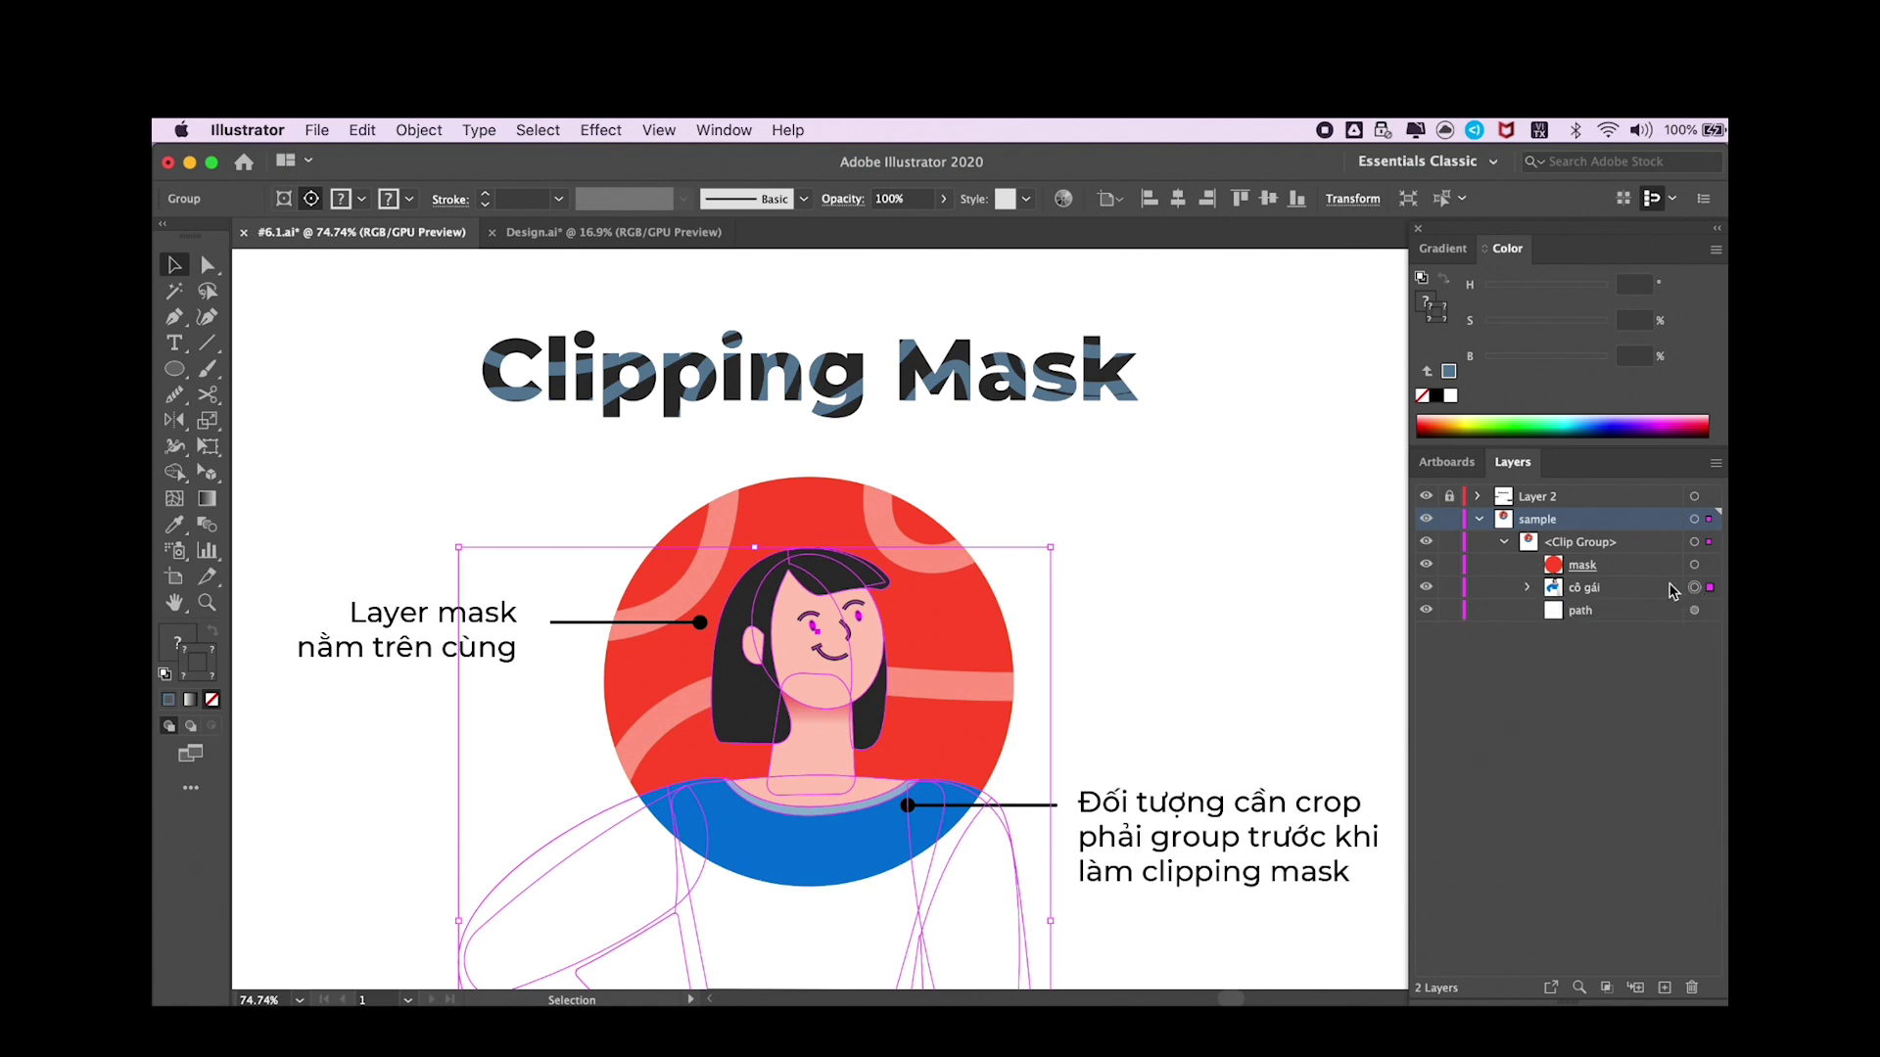